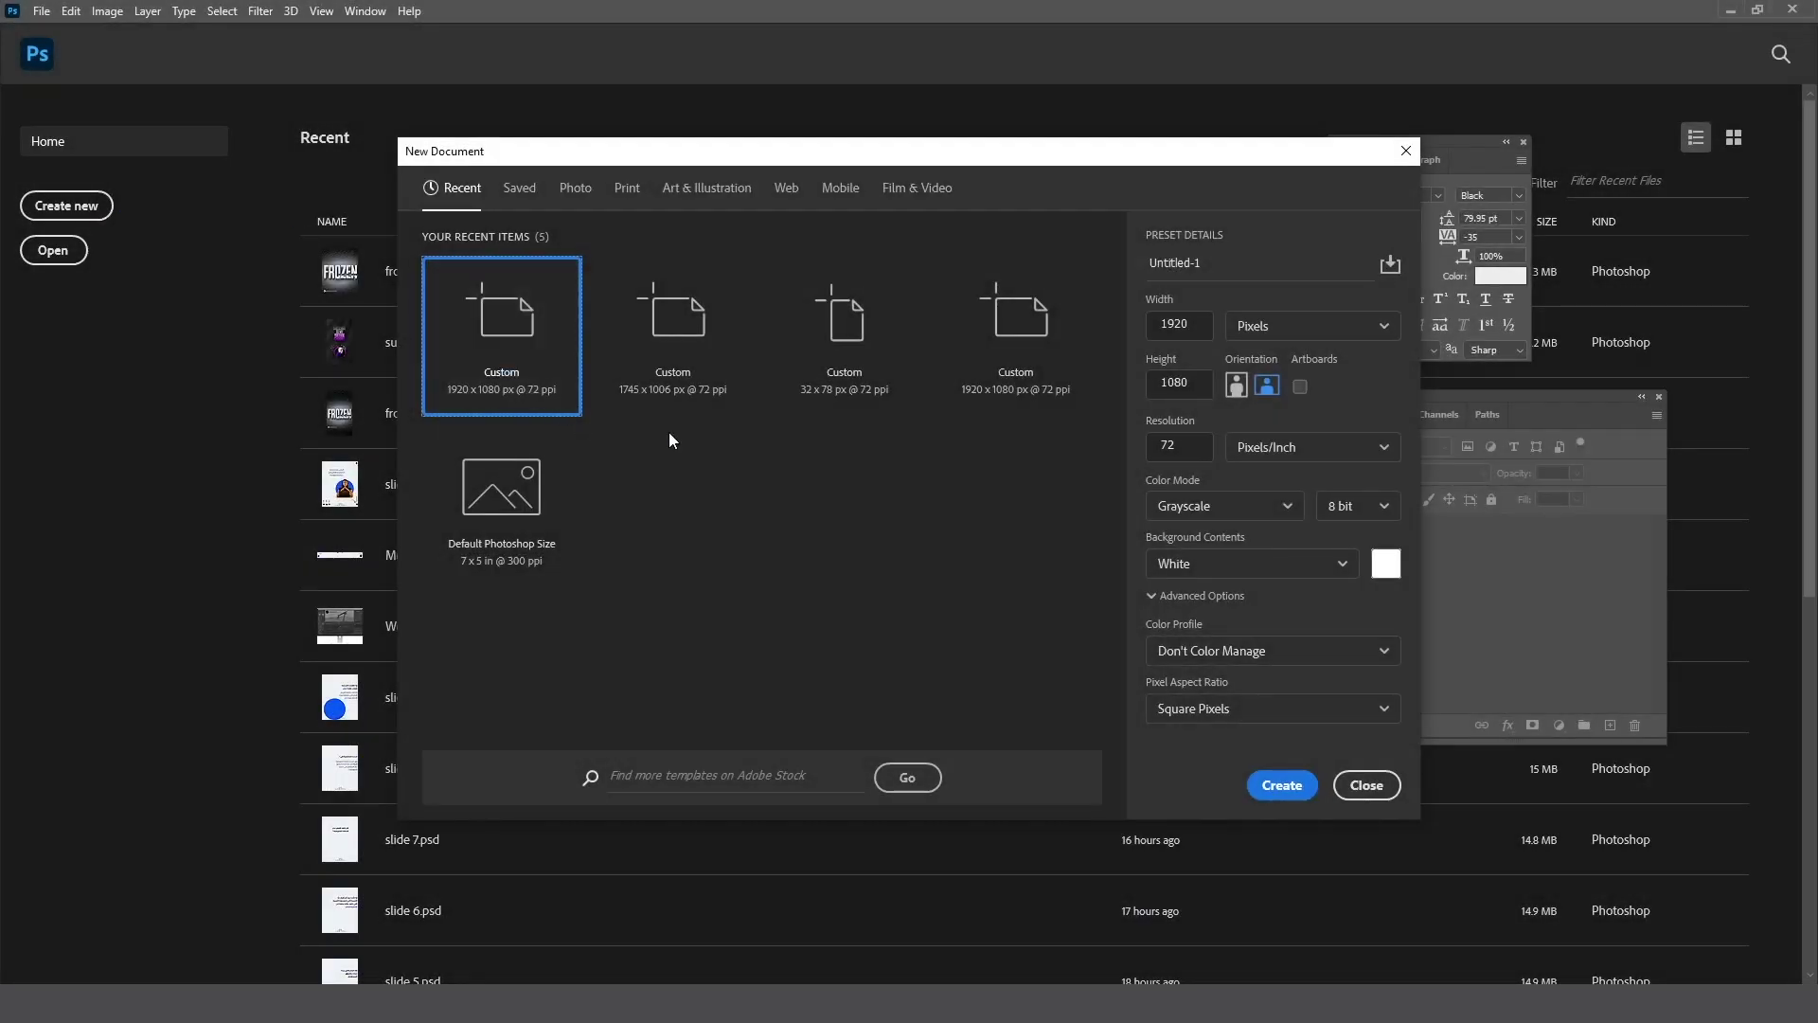
- Create a blank 1920×1080 px, 72 ppi grayscale document, Untitled-1
click(1207, 325)
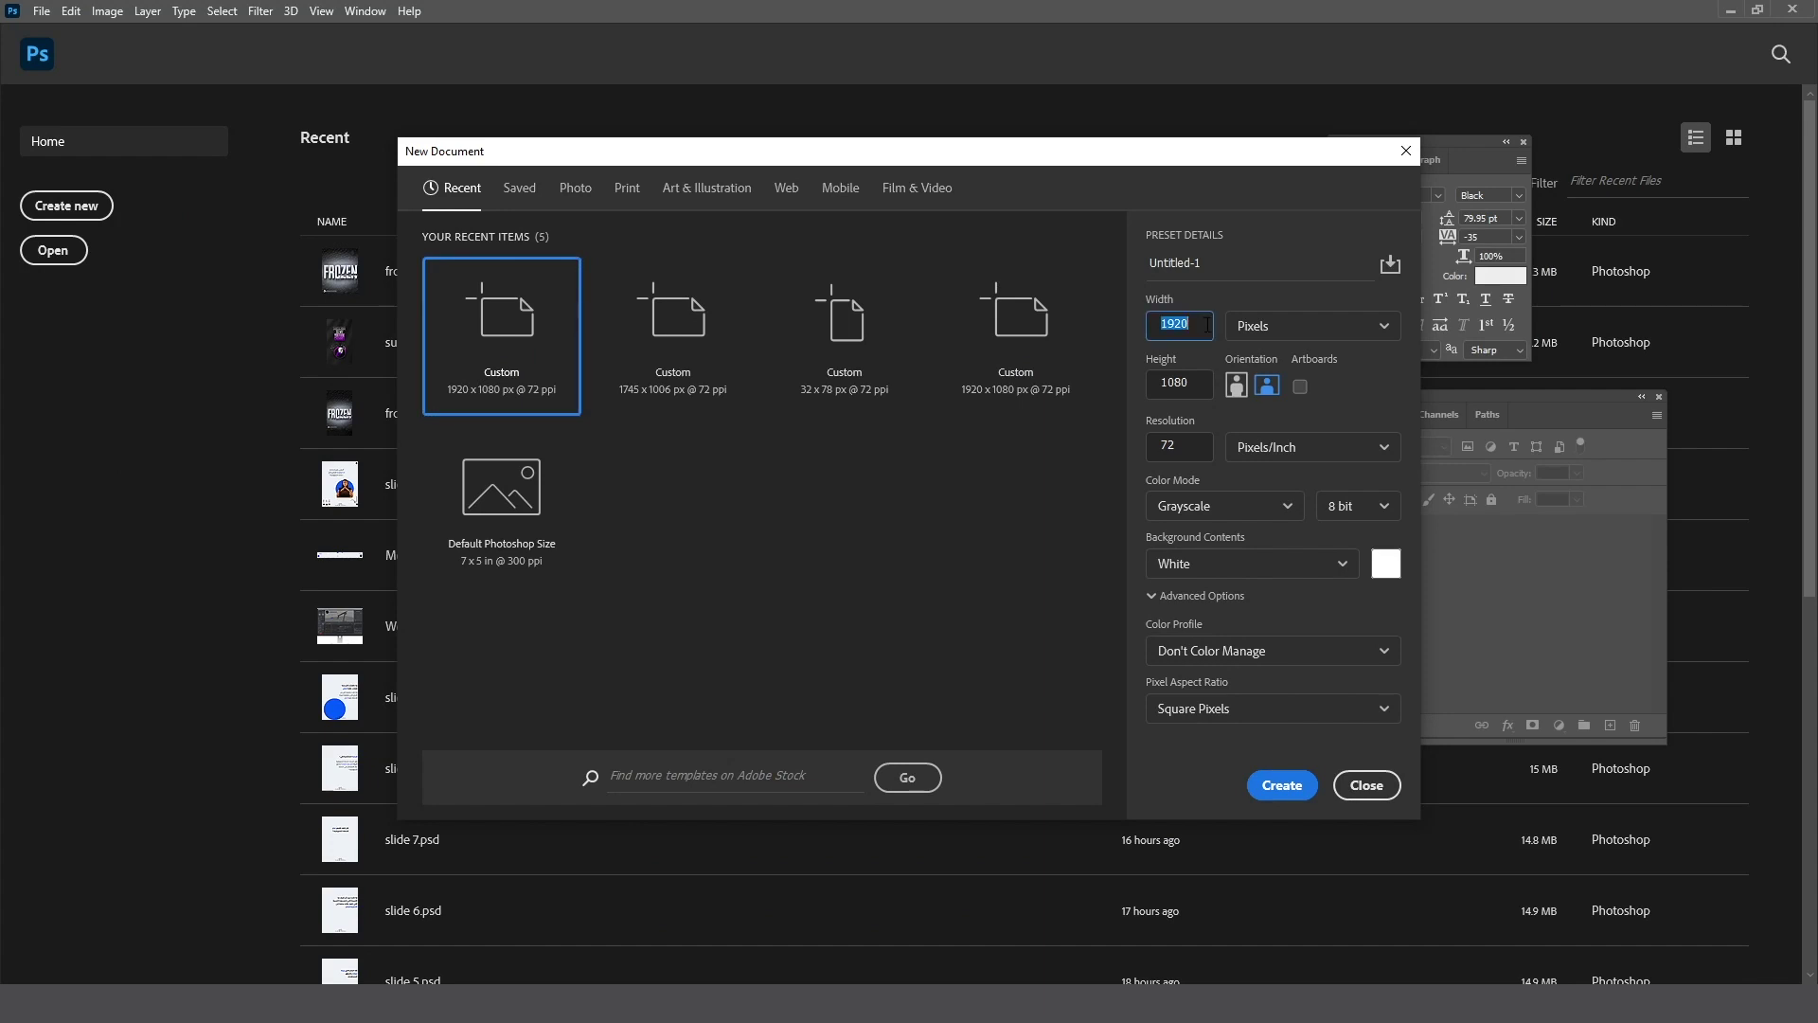
click(1200, 385)
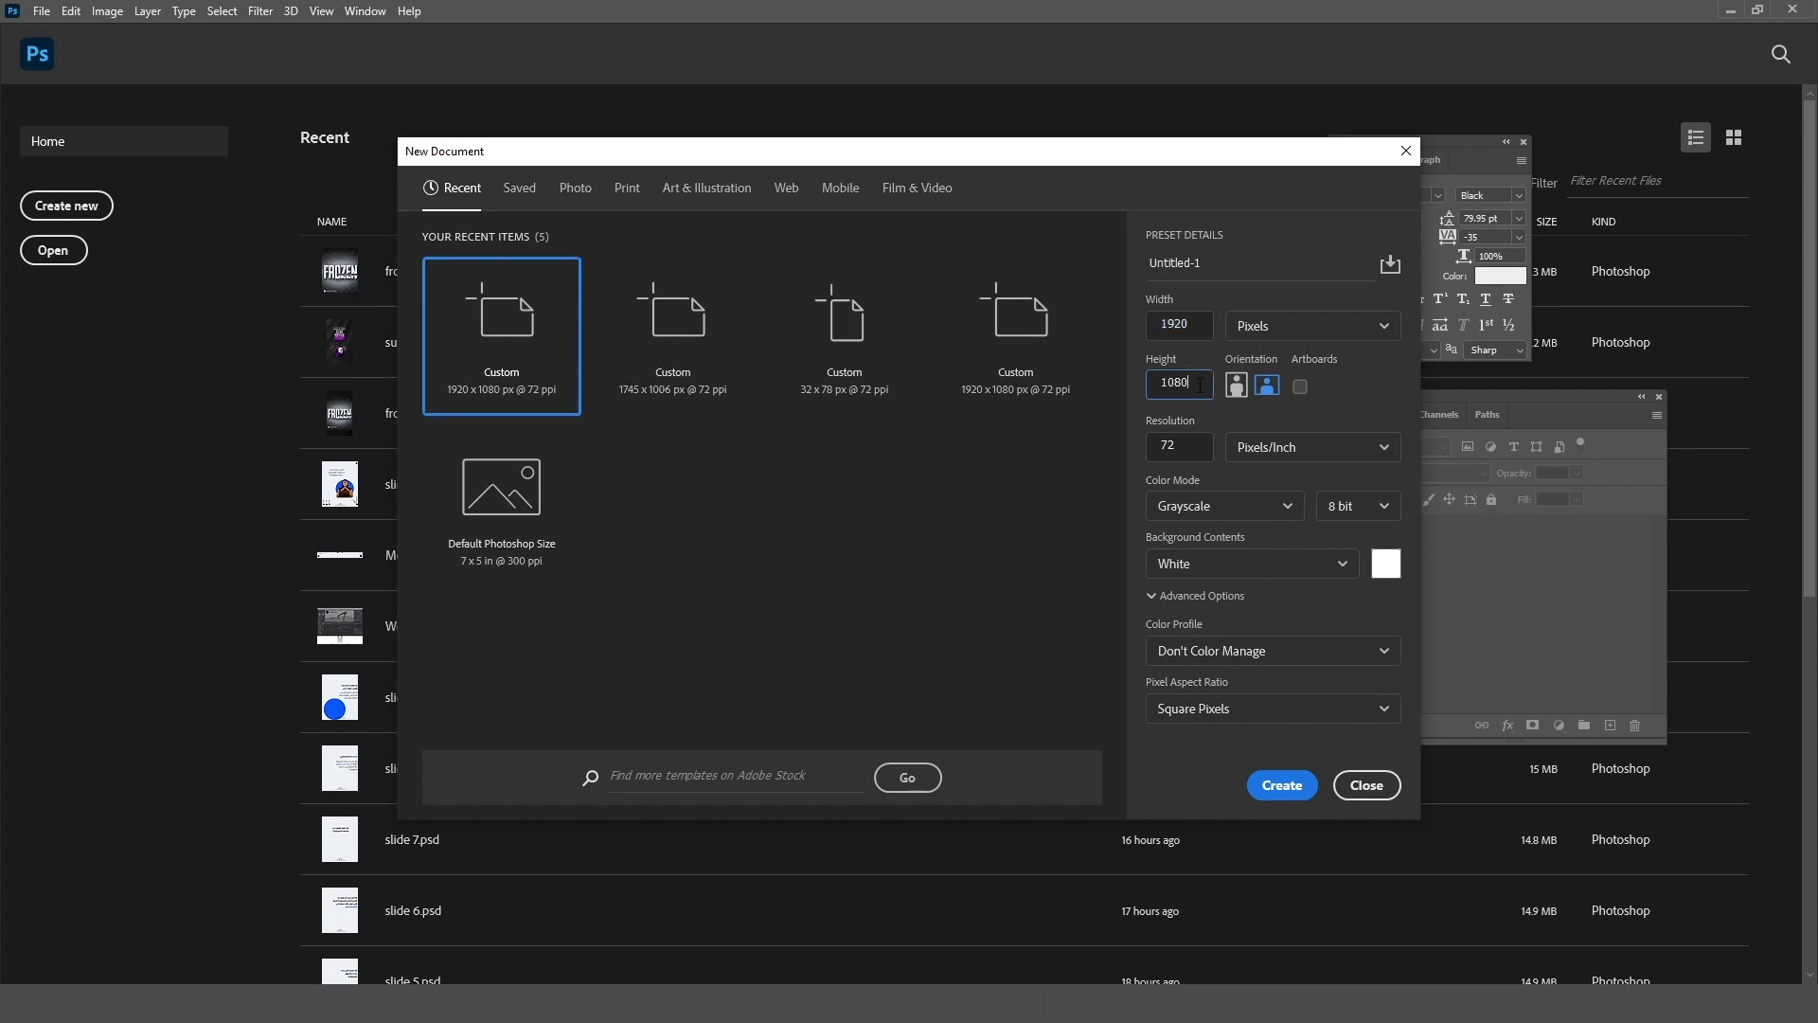
click(1283, 786)
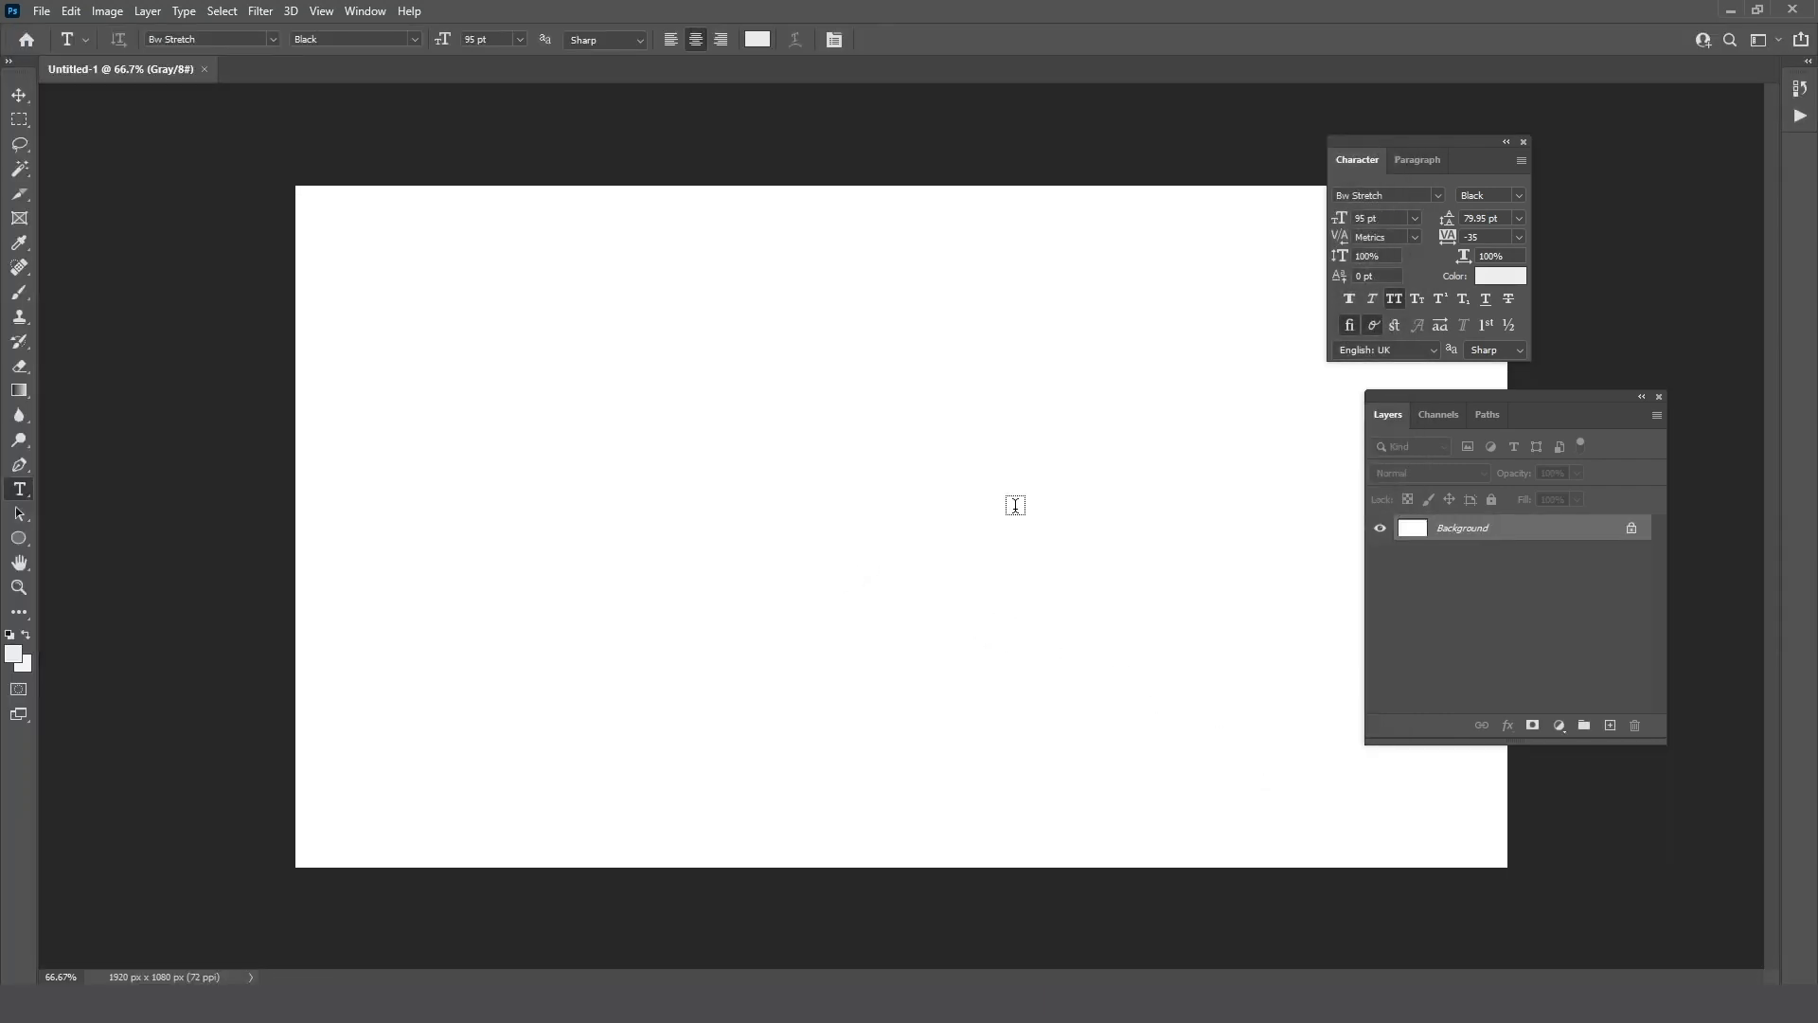
- Add a Solid Color fill layer set to dark grey #222222 above the white Background
click(1559, 726)
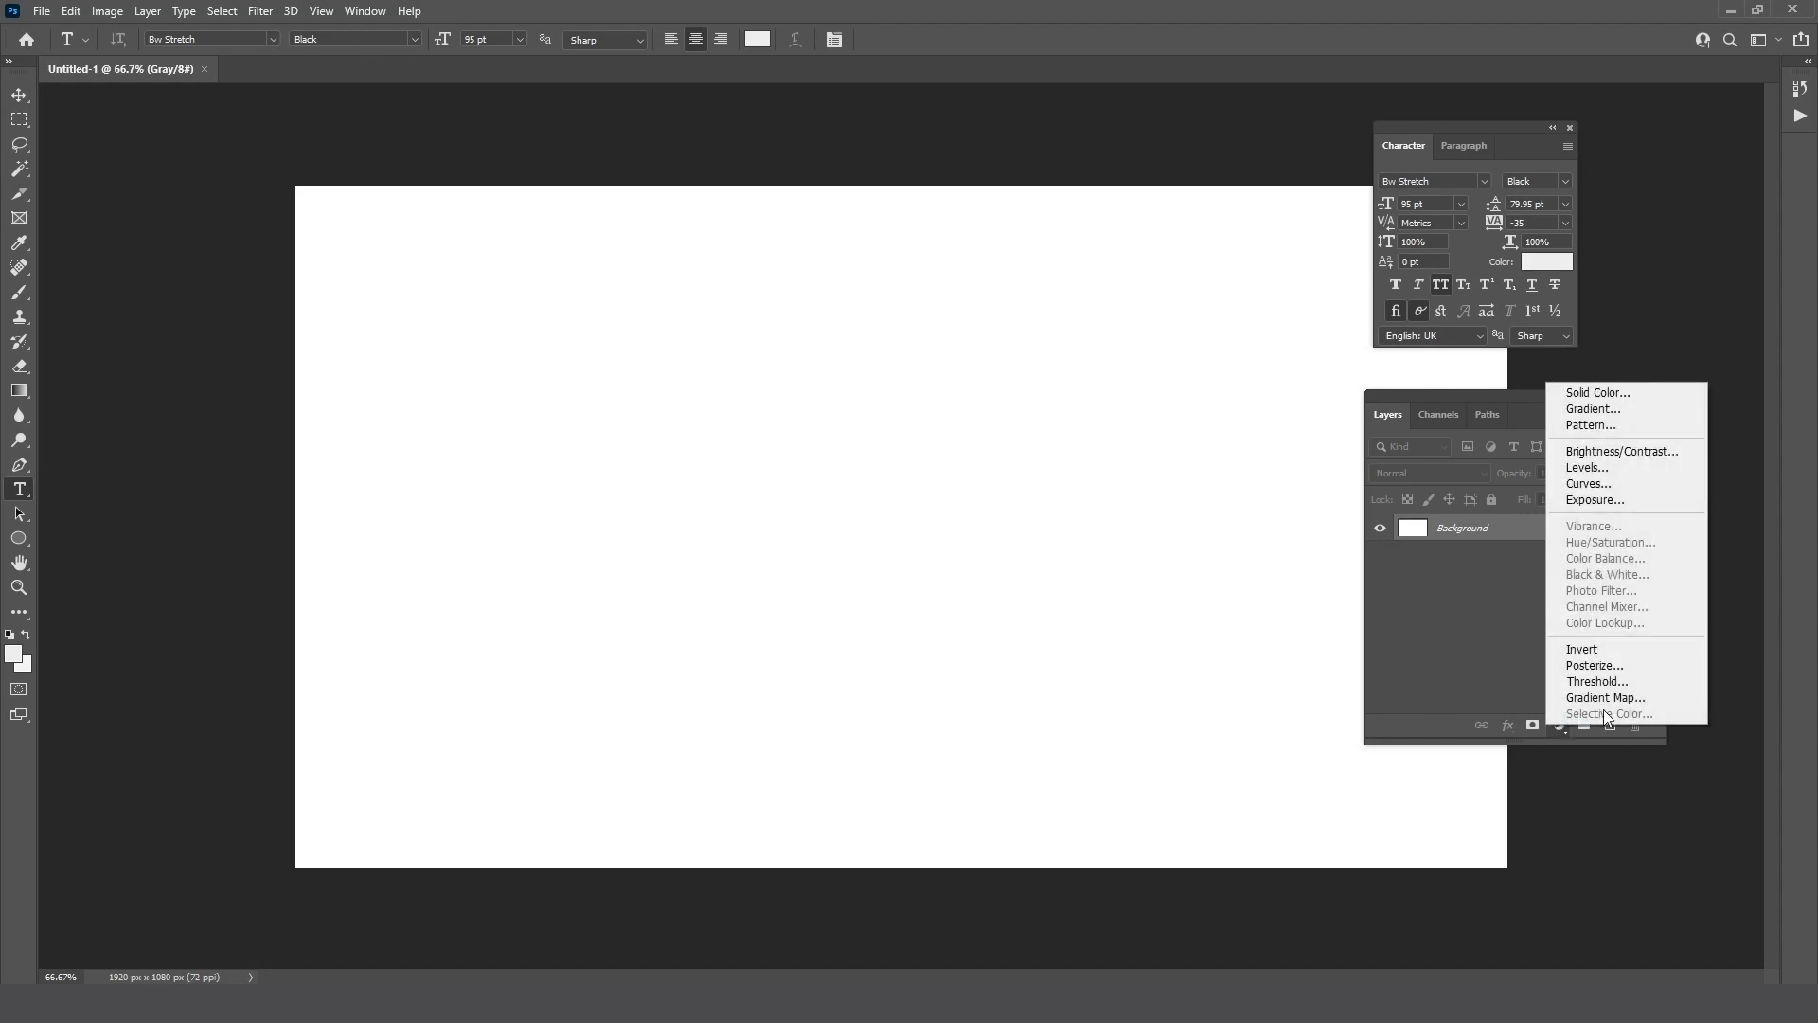
click(1576, 394)
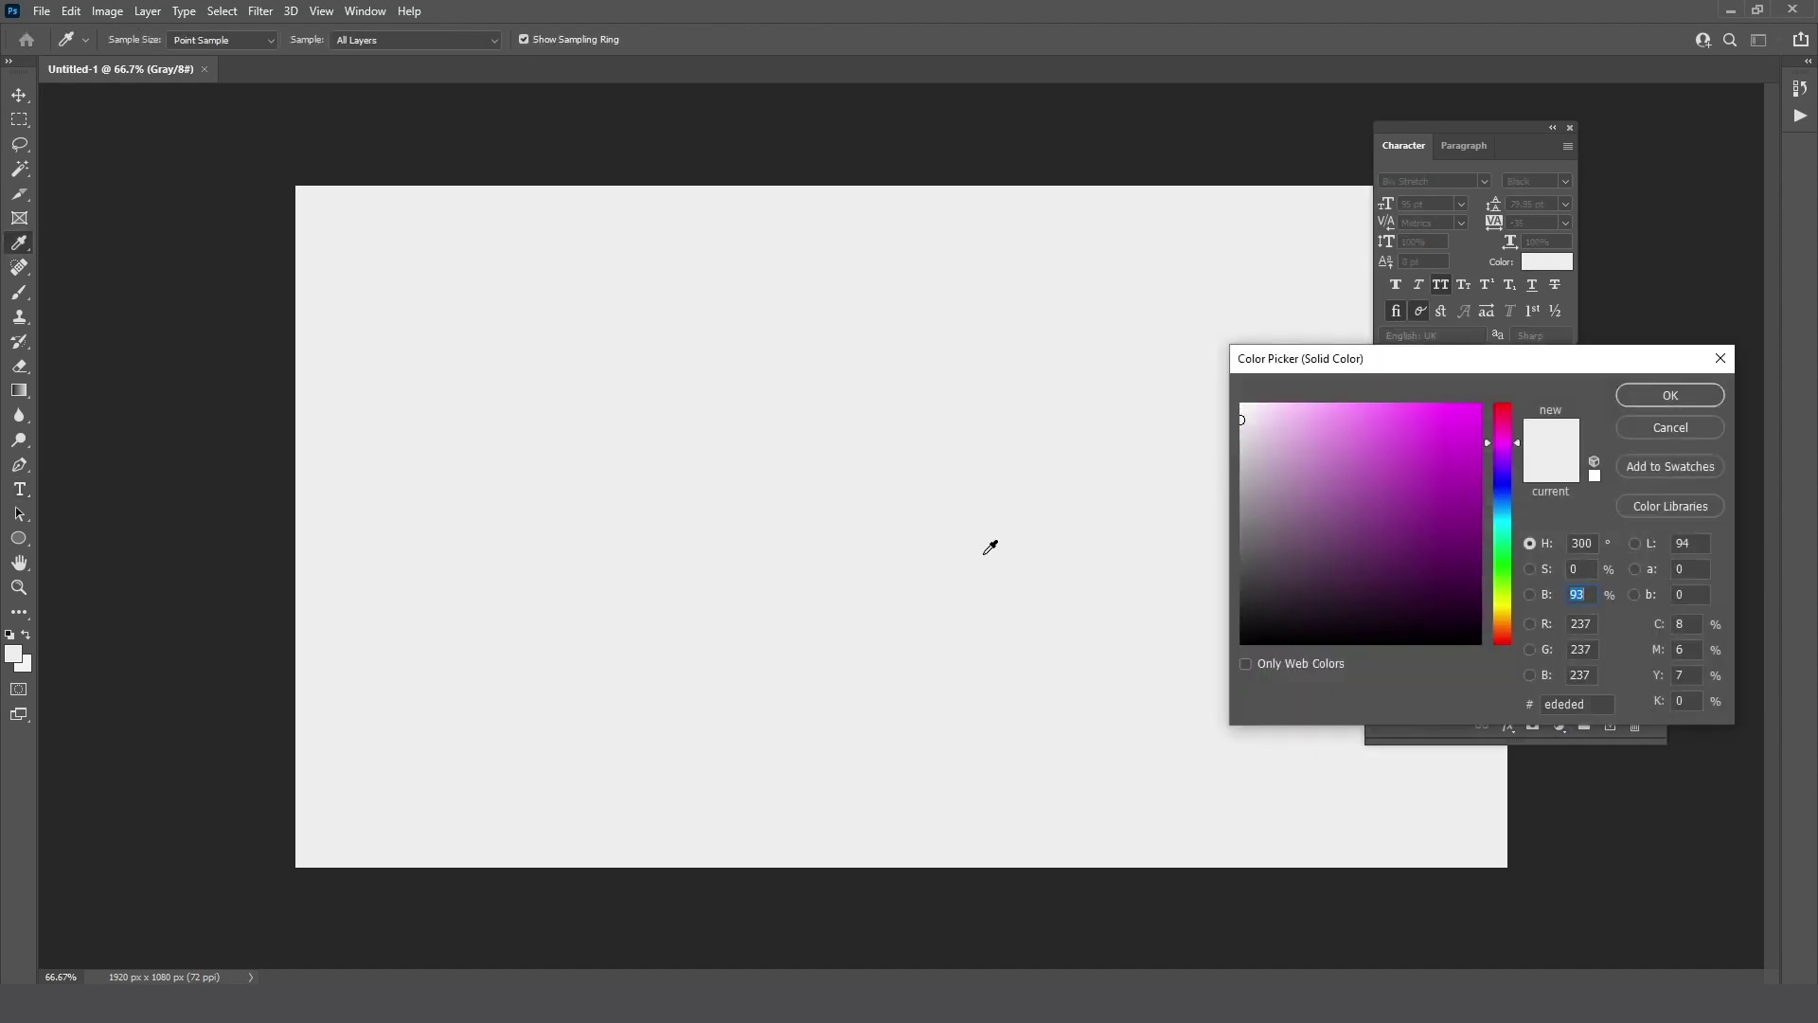
drag(1301, 607, 1227, 611)
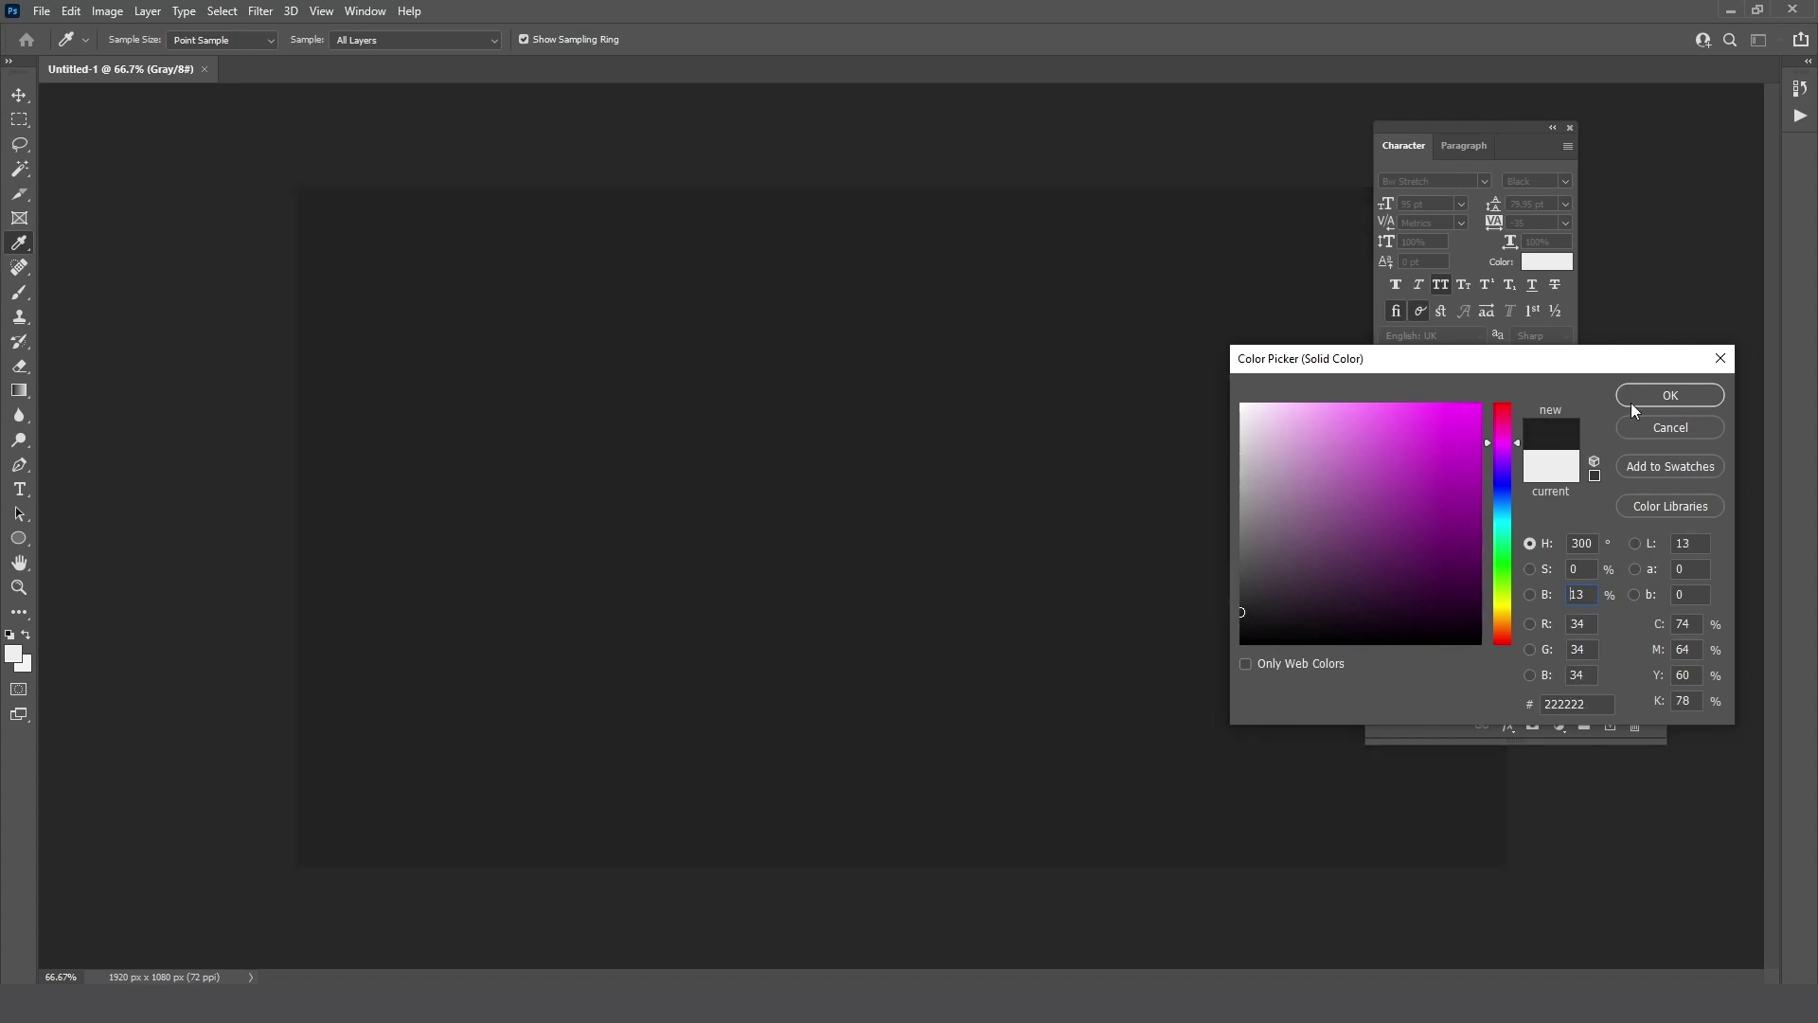
click(1670, 396)
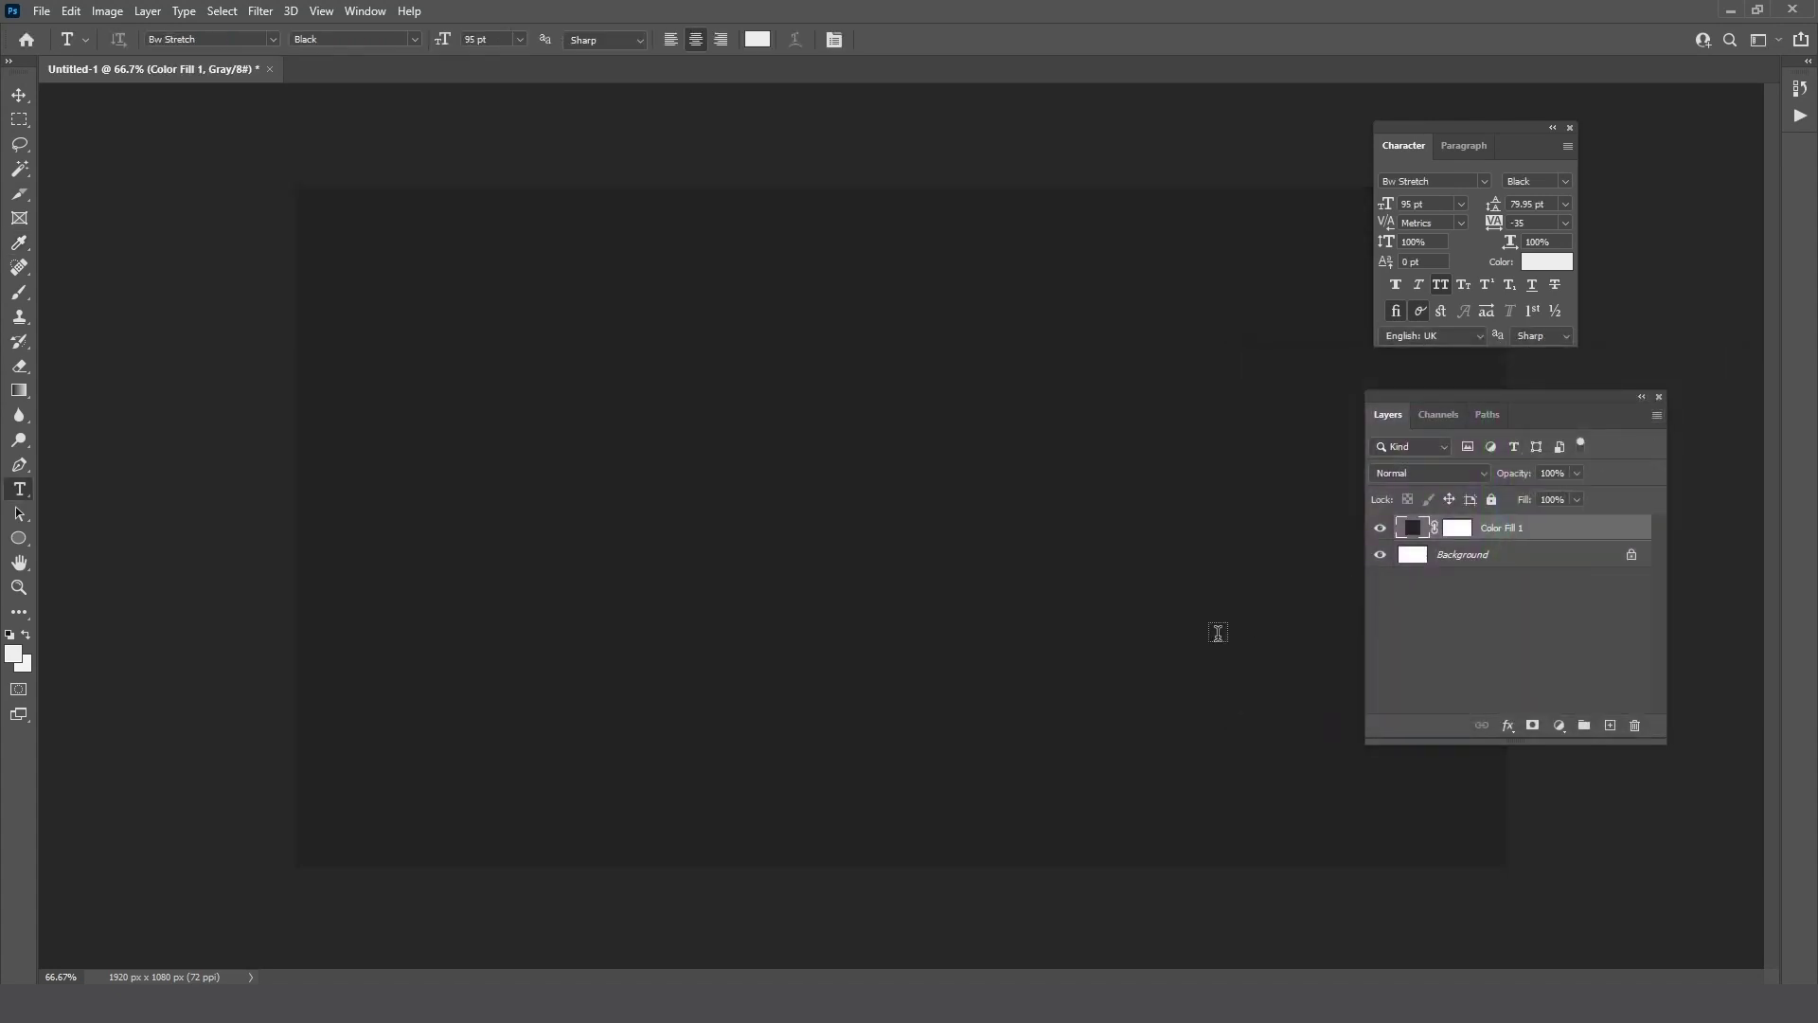
- Type the word FROZEN in white and move it toward the canvas centre
click(656, 508)
text(FROZEN)
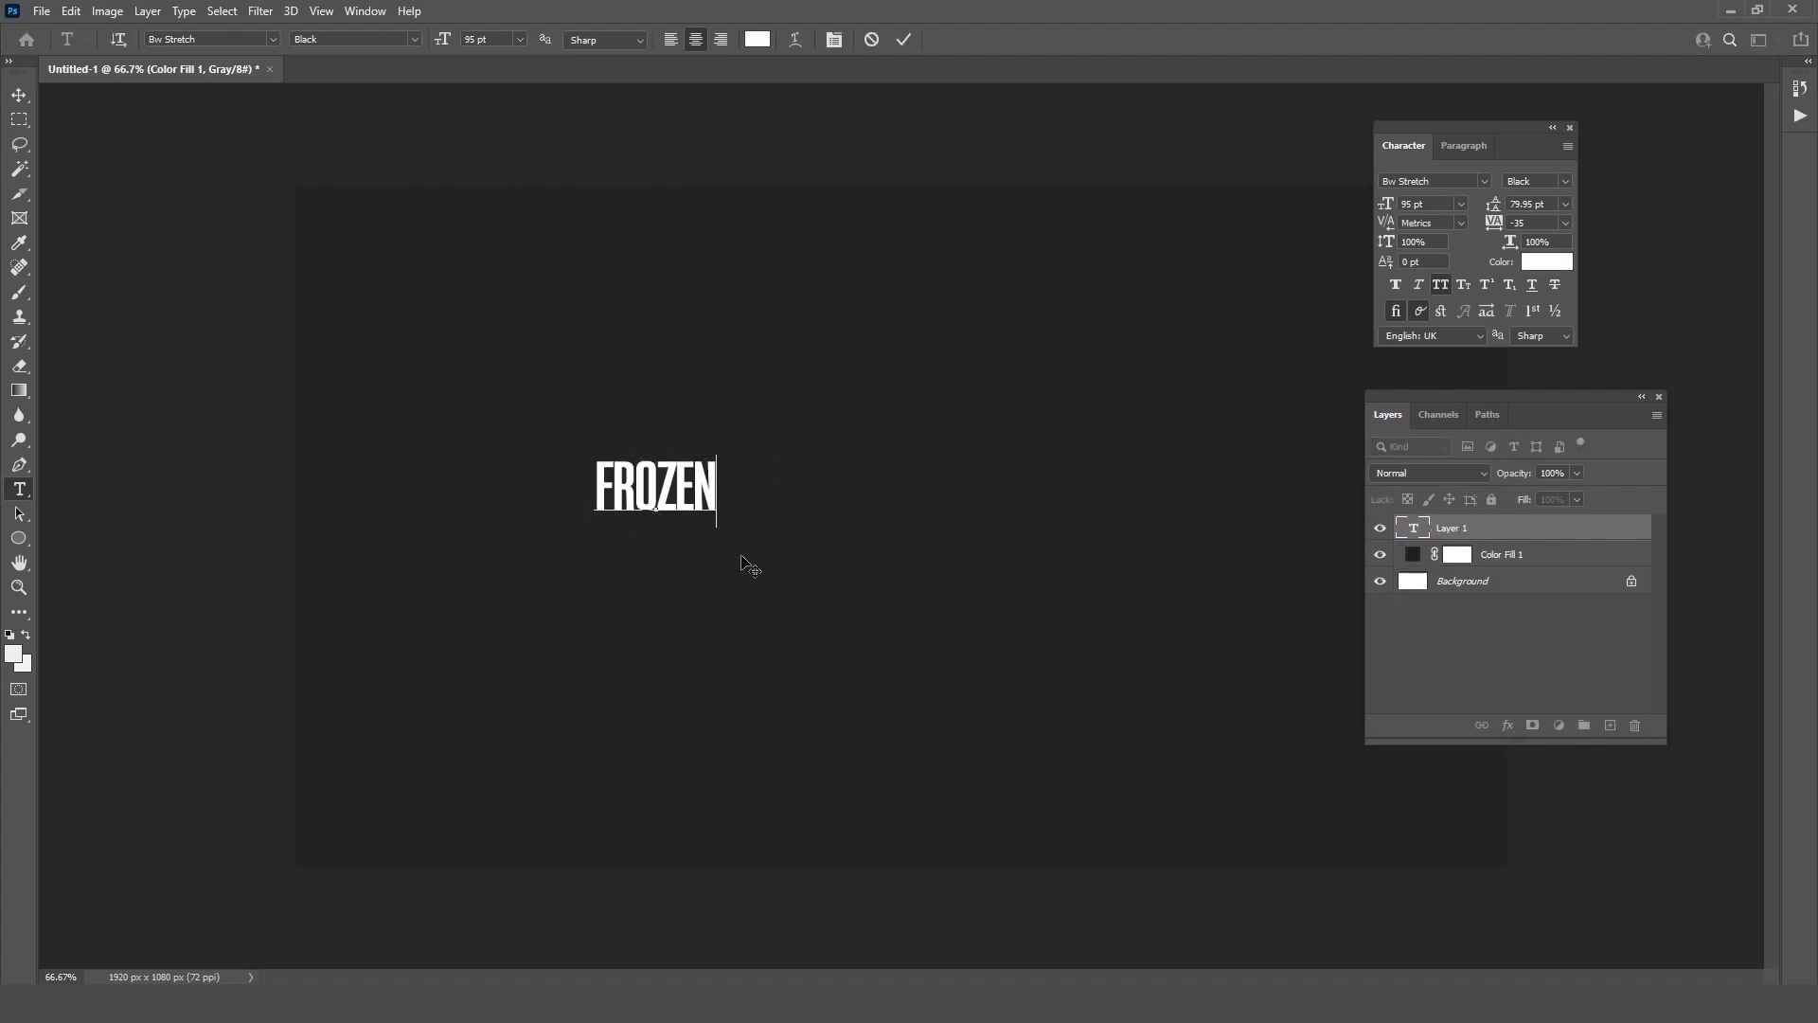
click(19, 95)
drag(676, 458, 1112, 688)
- Enlarge the FROZEN text to about 590 pt and nudge it into the centre
key(ctrl+t)
drag(958, 593, 1098, 597)
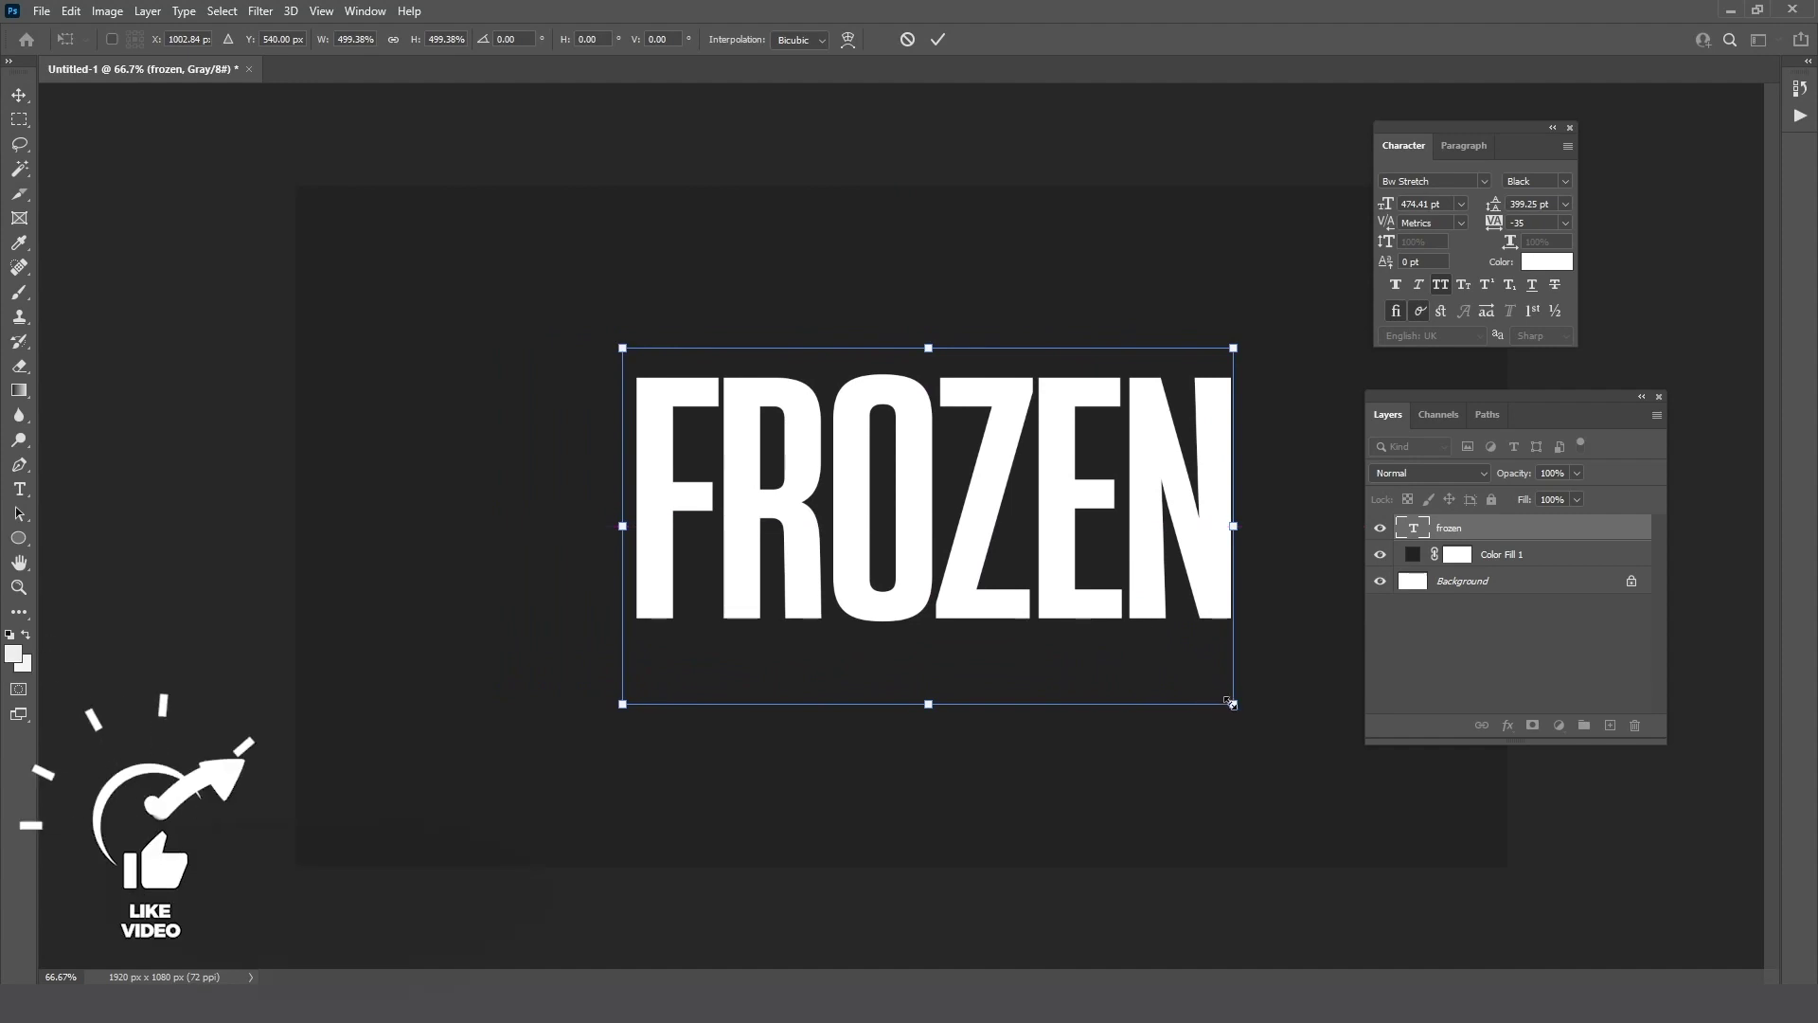
drag(1230, 691, 1310, 754)
key(Return)
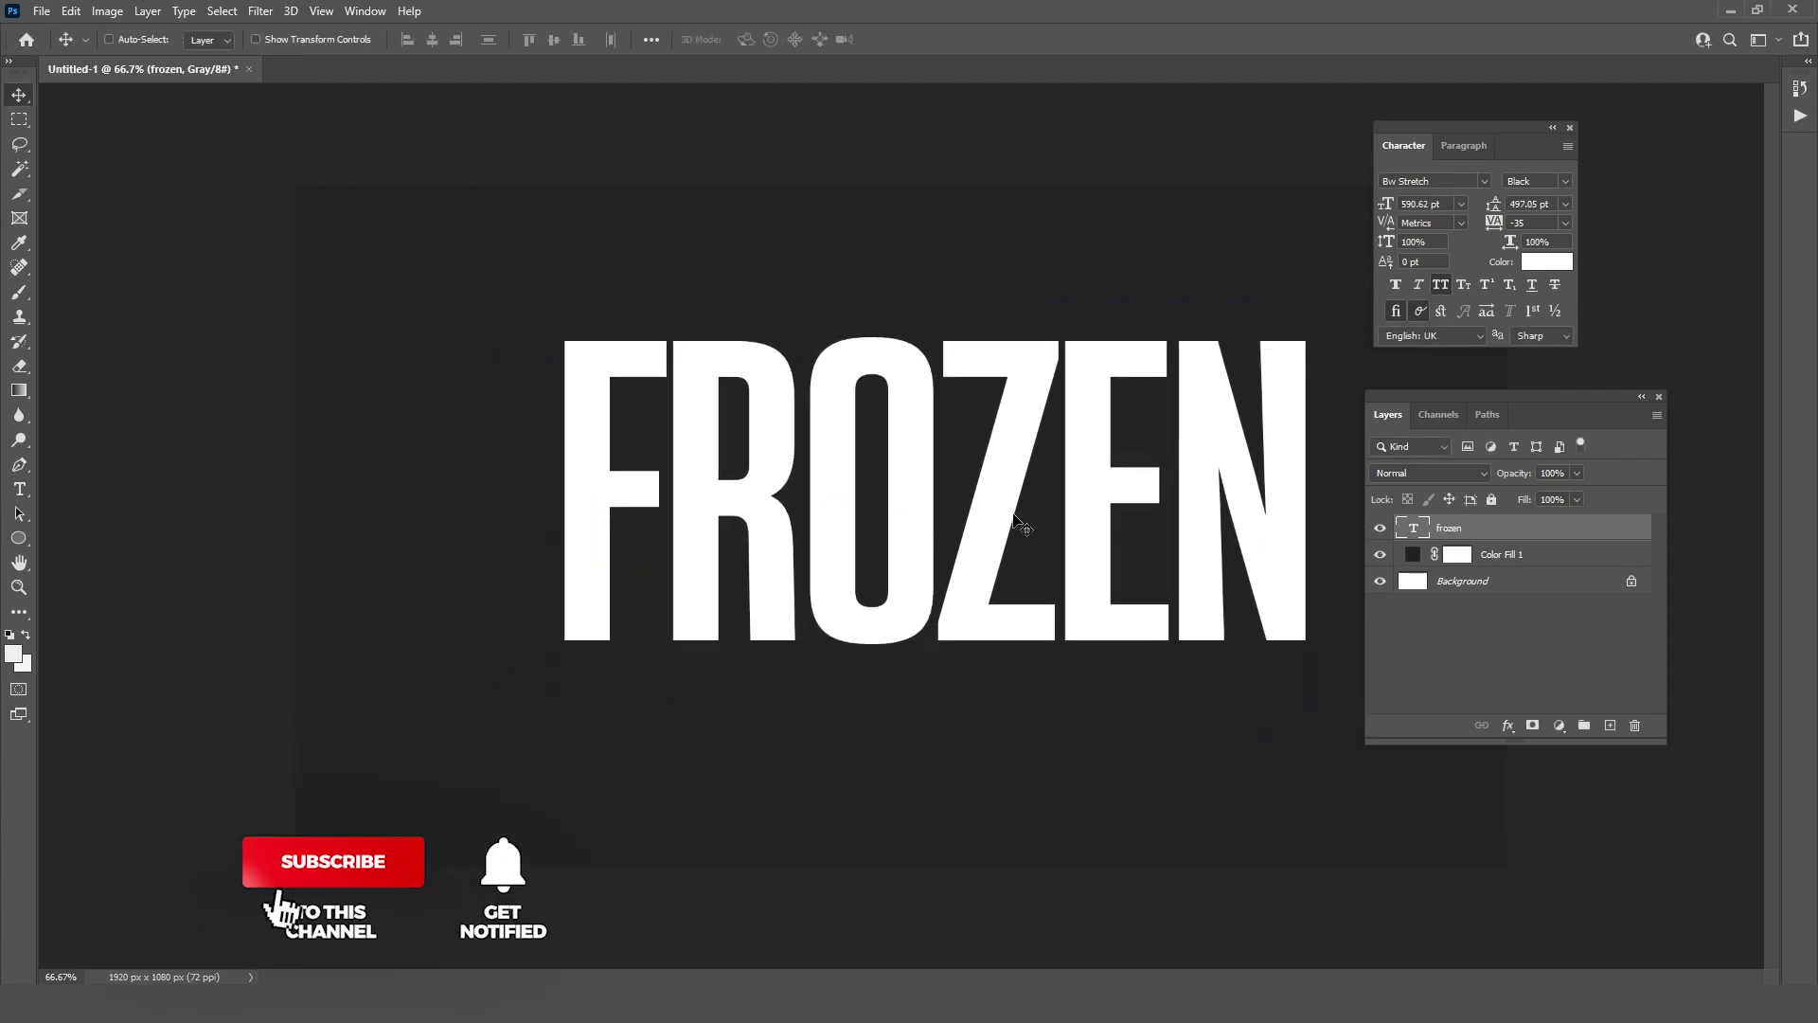
key(Tab)
drag(1039, 532, 1021, 544)
key(Tab)
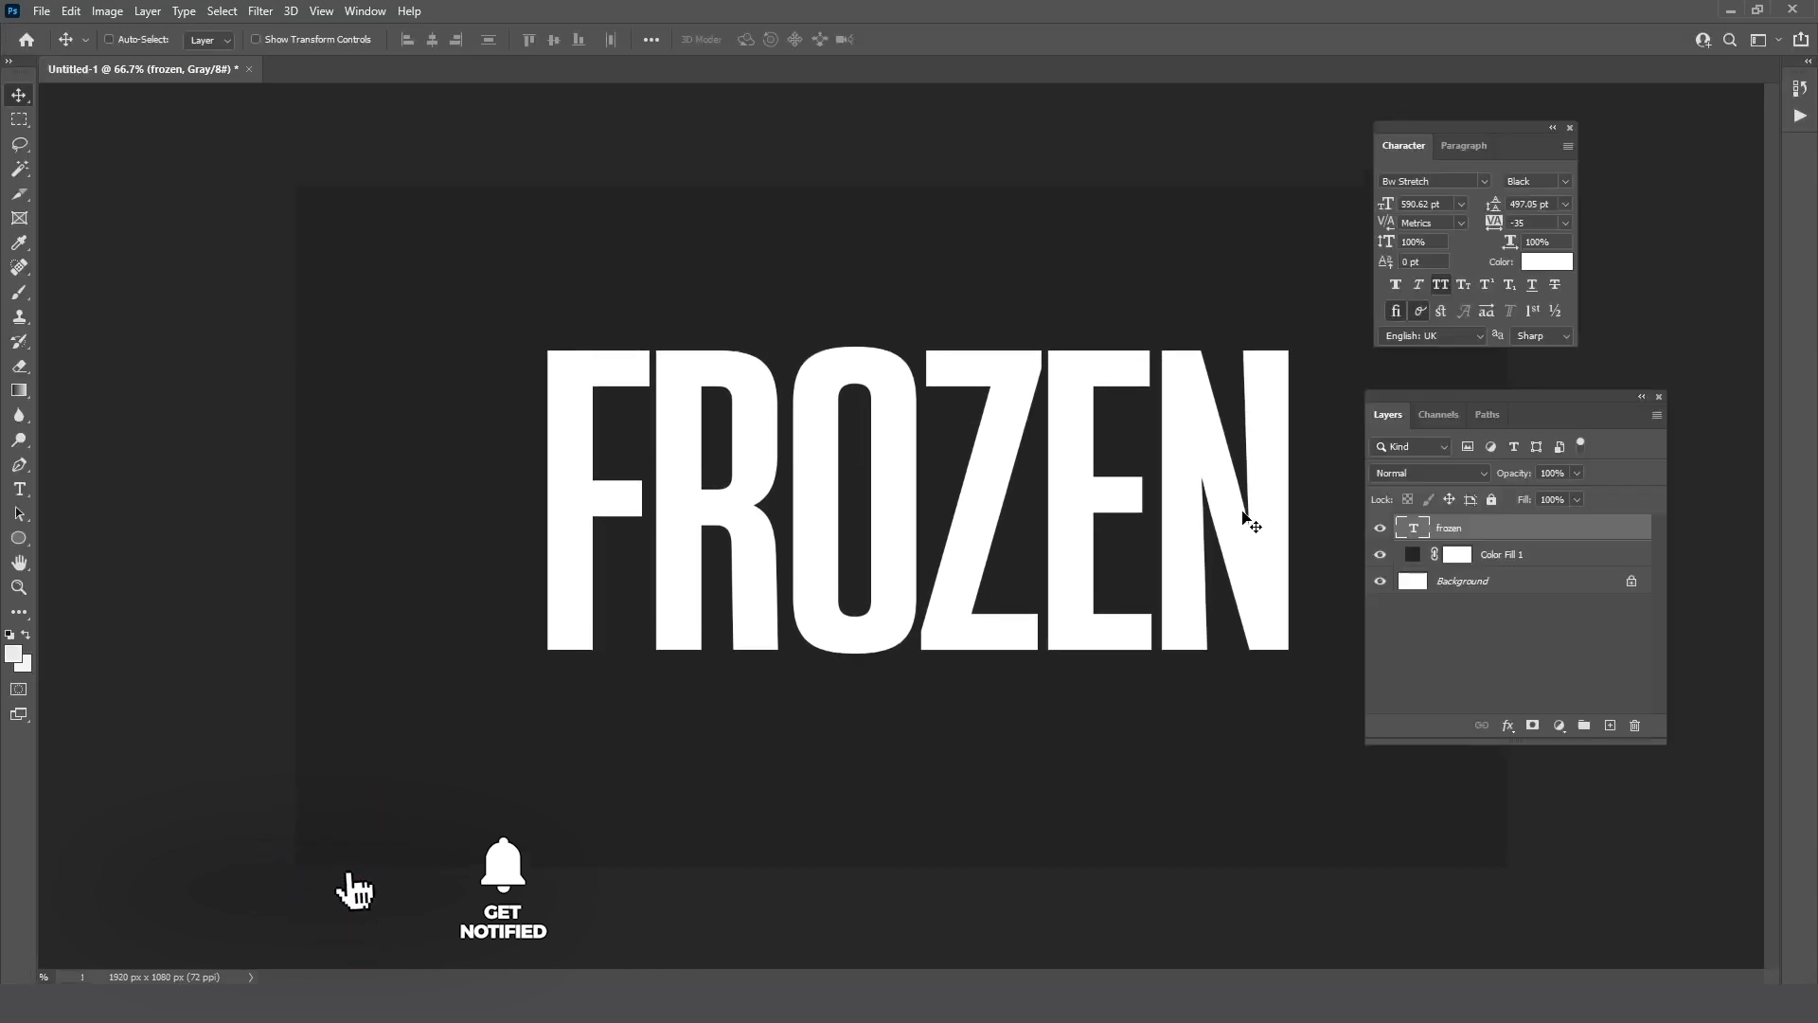
drag(983, 383, 969, 409)
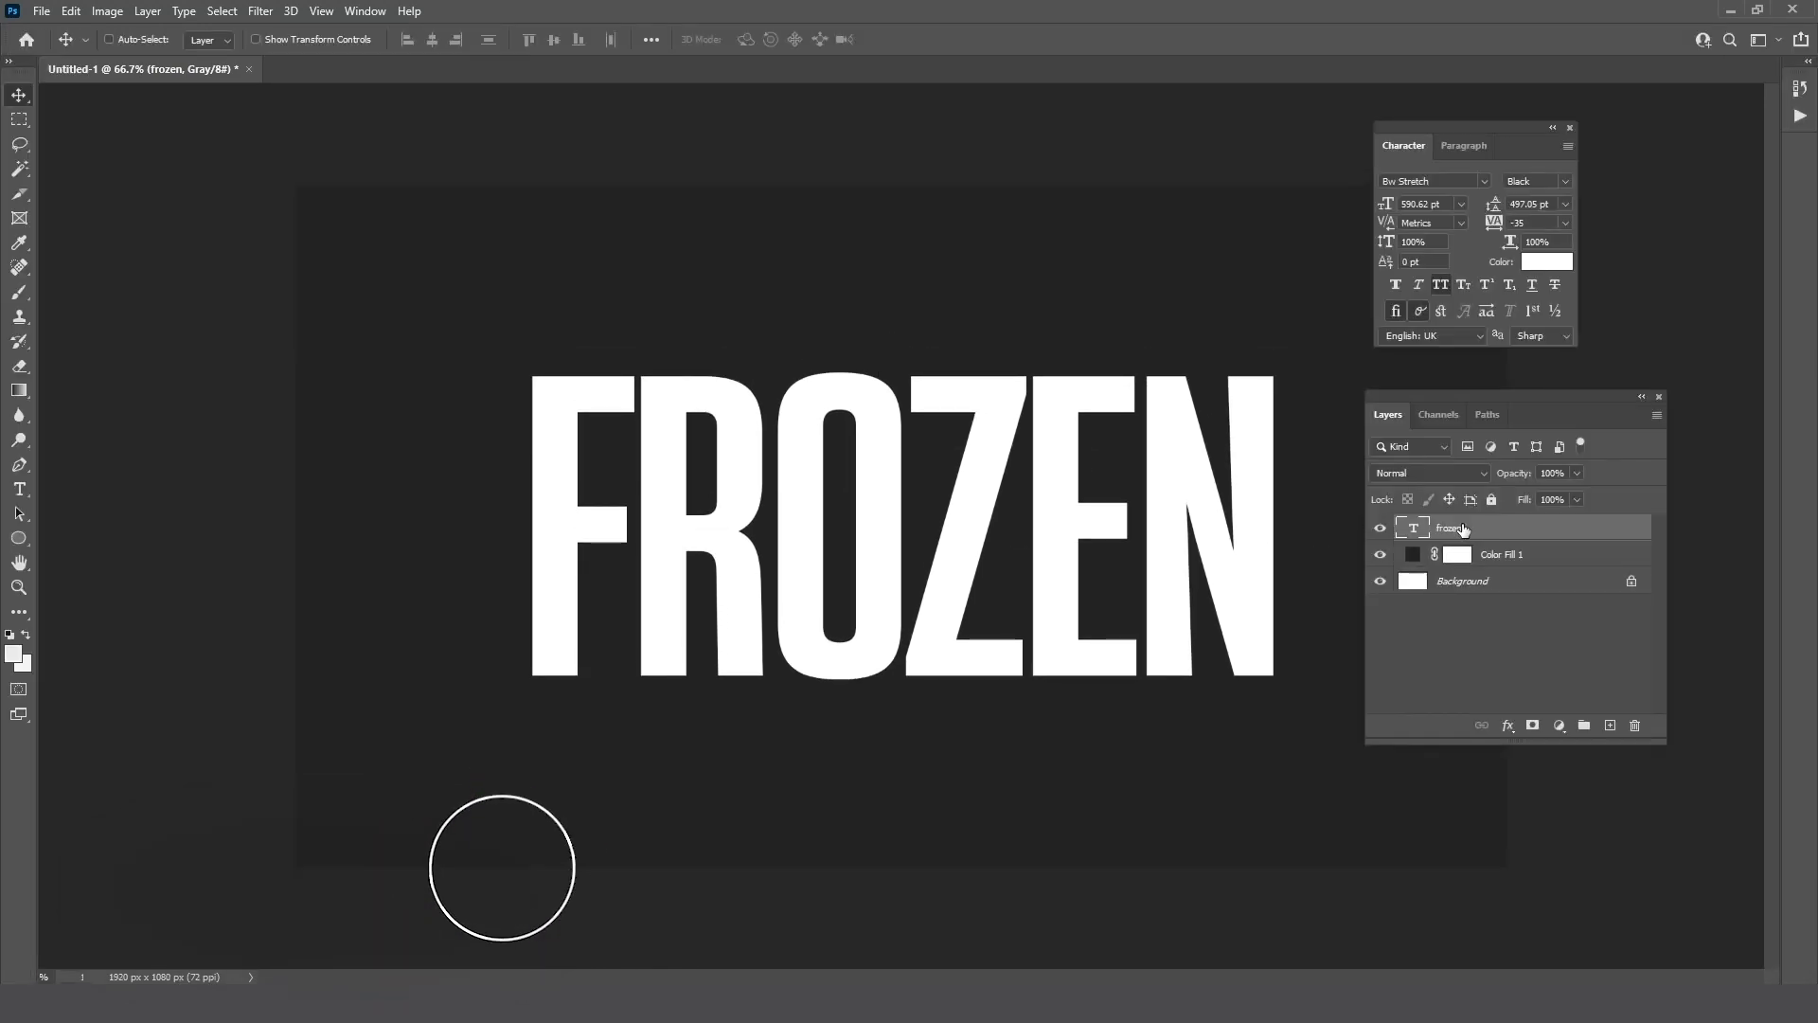
- Rotate FROZEN 90° to run vertically, scale it to about 71% and centre it
key(ctrl+t)
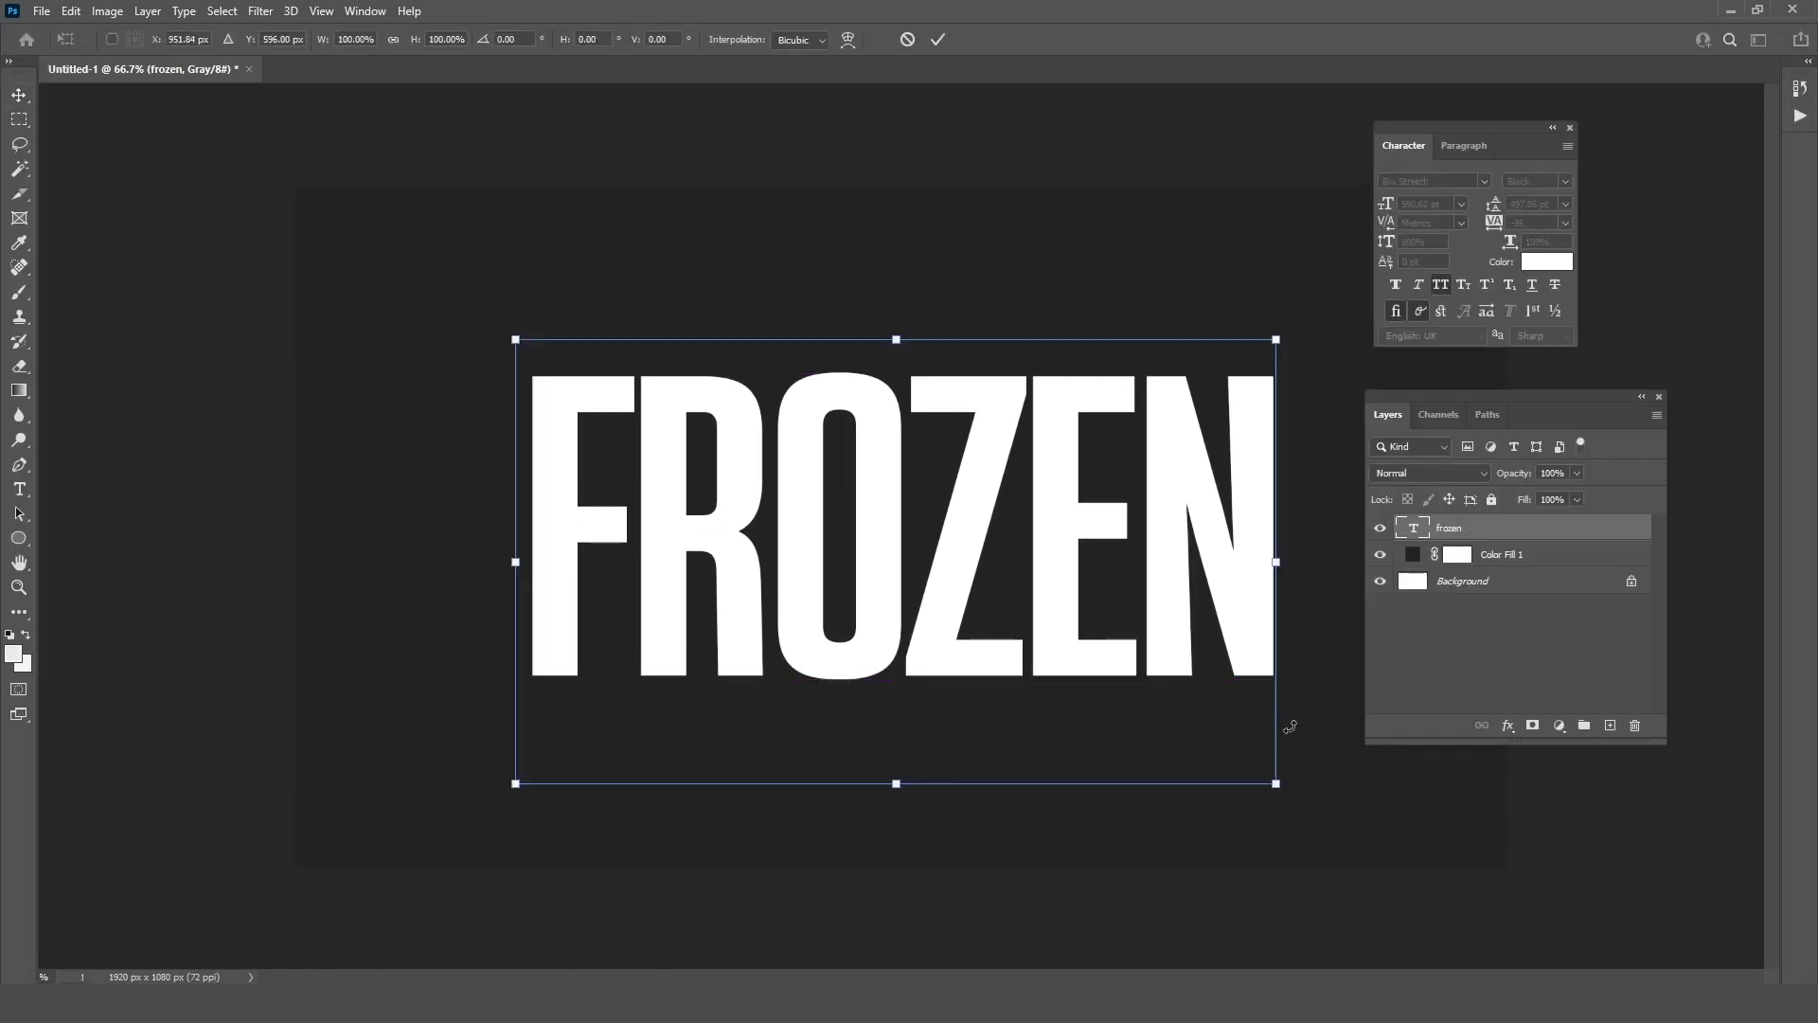
drag(1326, 757, 804, 835)
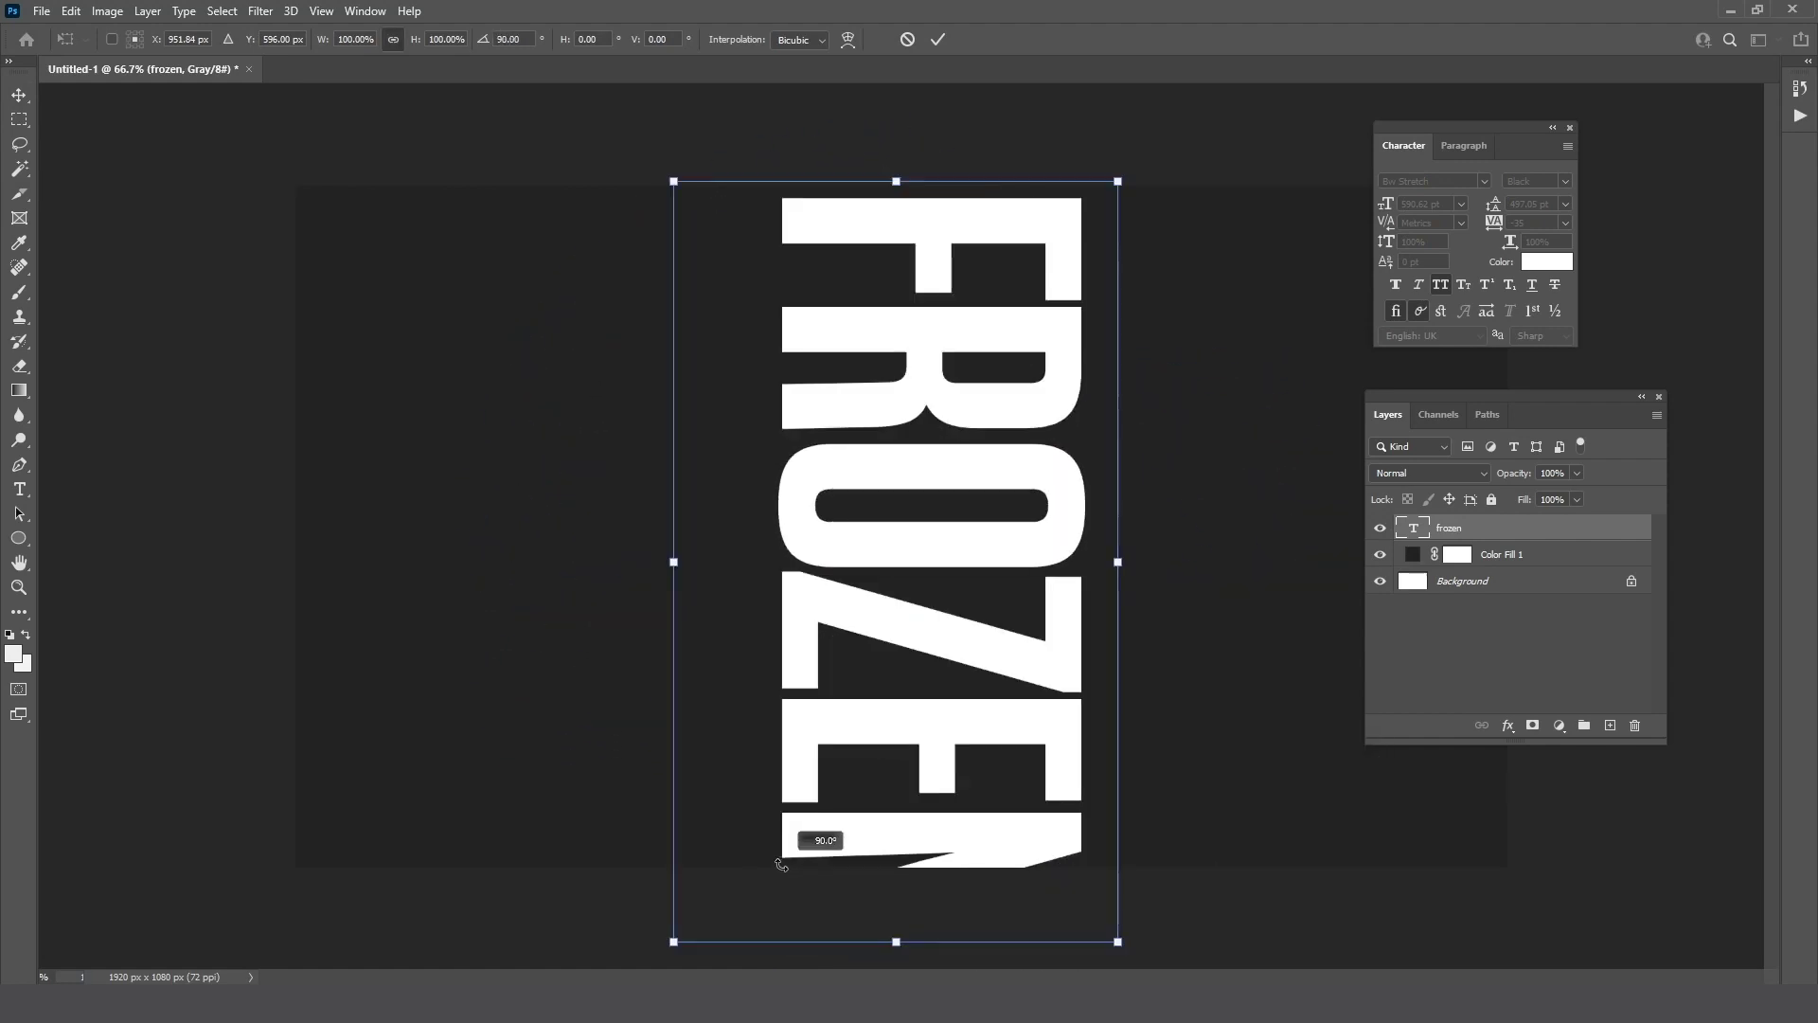
drag(1116, 181, 1039, 296)
drag(993, 441, 988, 403)
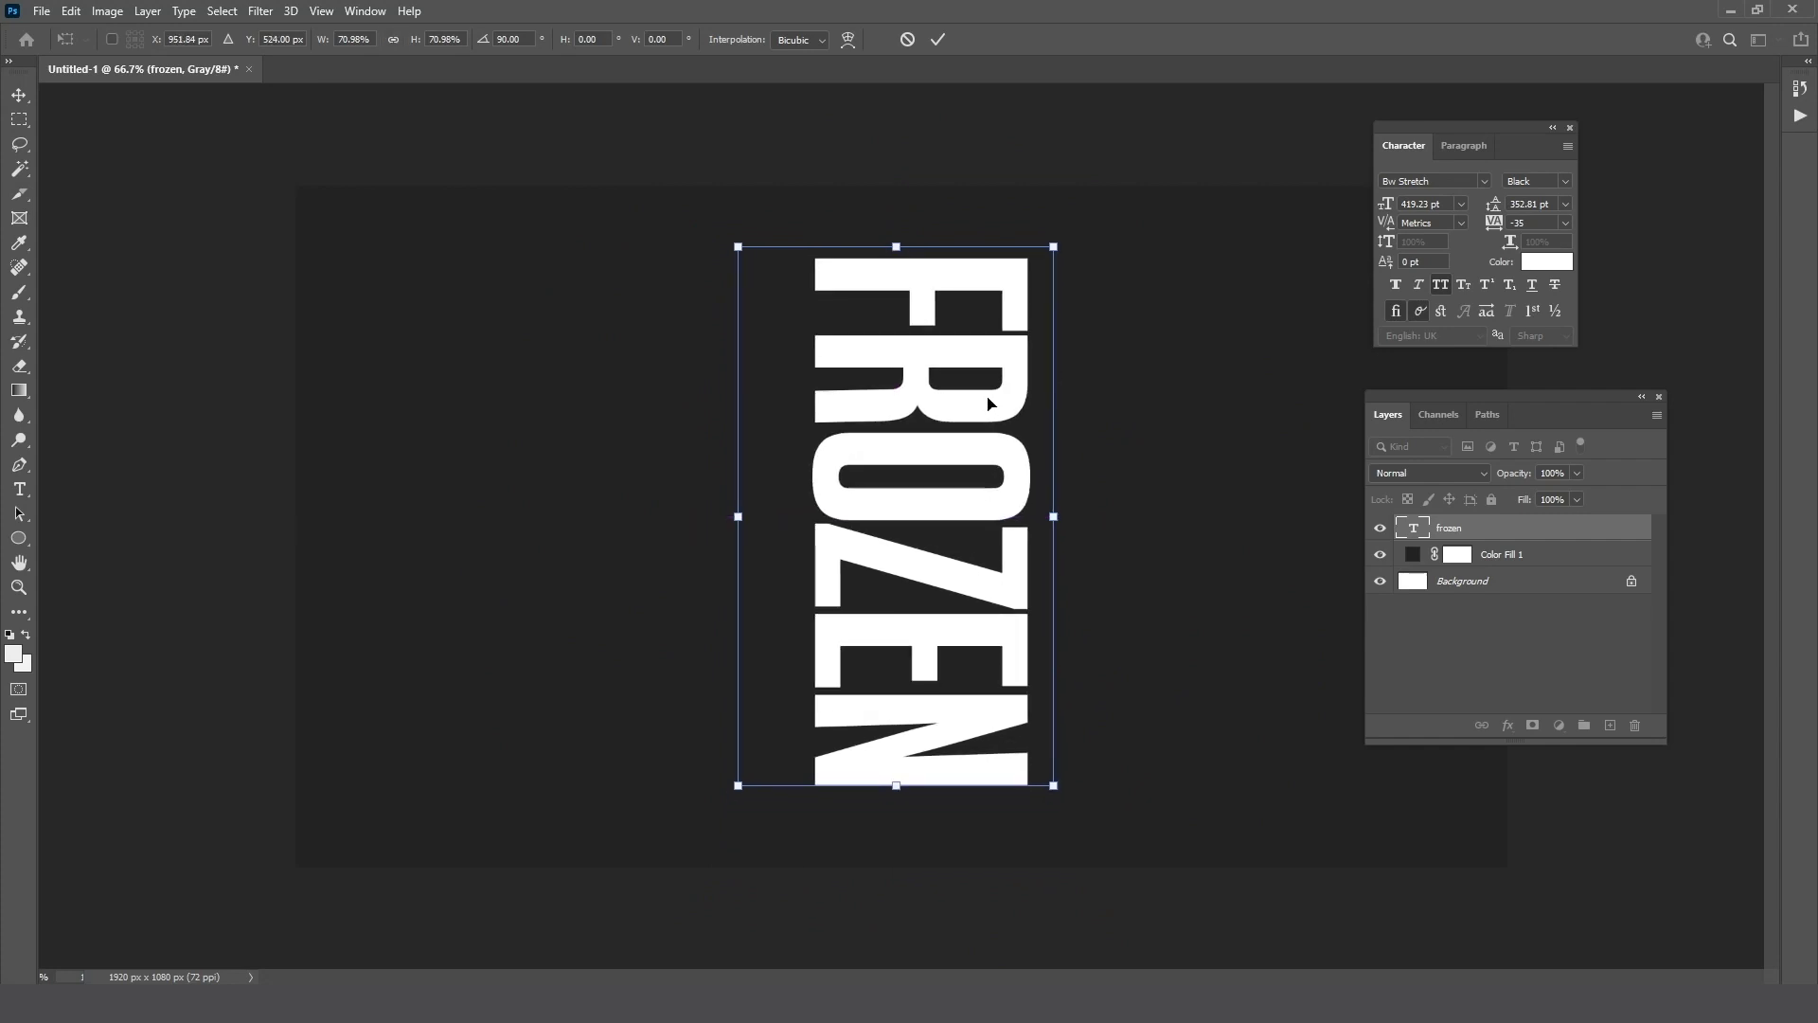
key(Return)
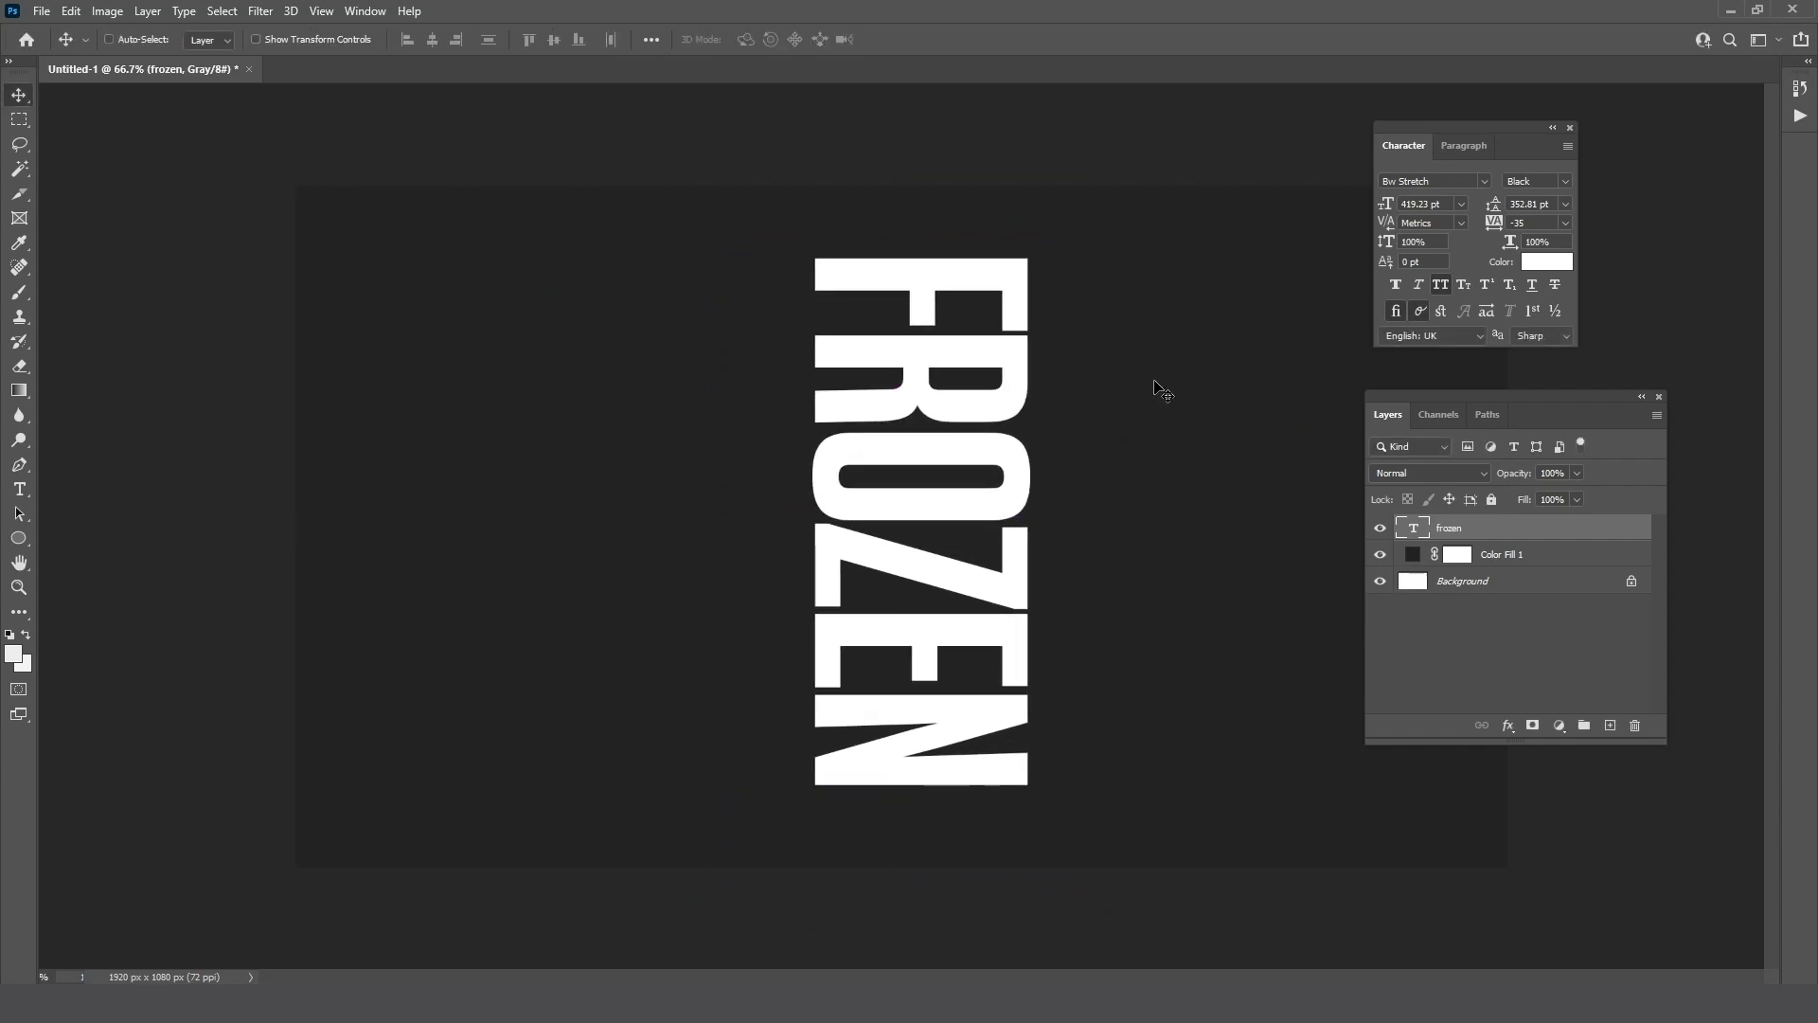
- Rasterize the FROZEN type layer
right_click(1464, 527)
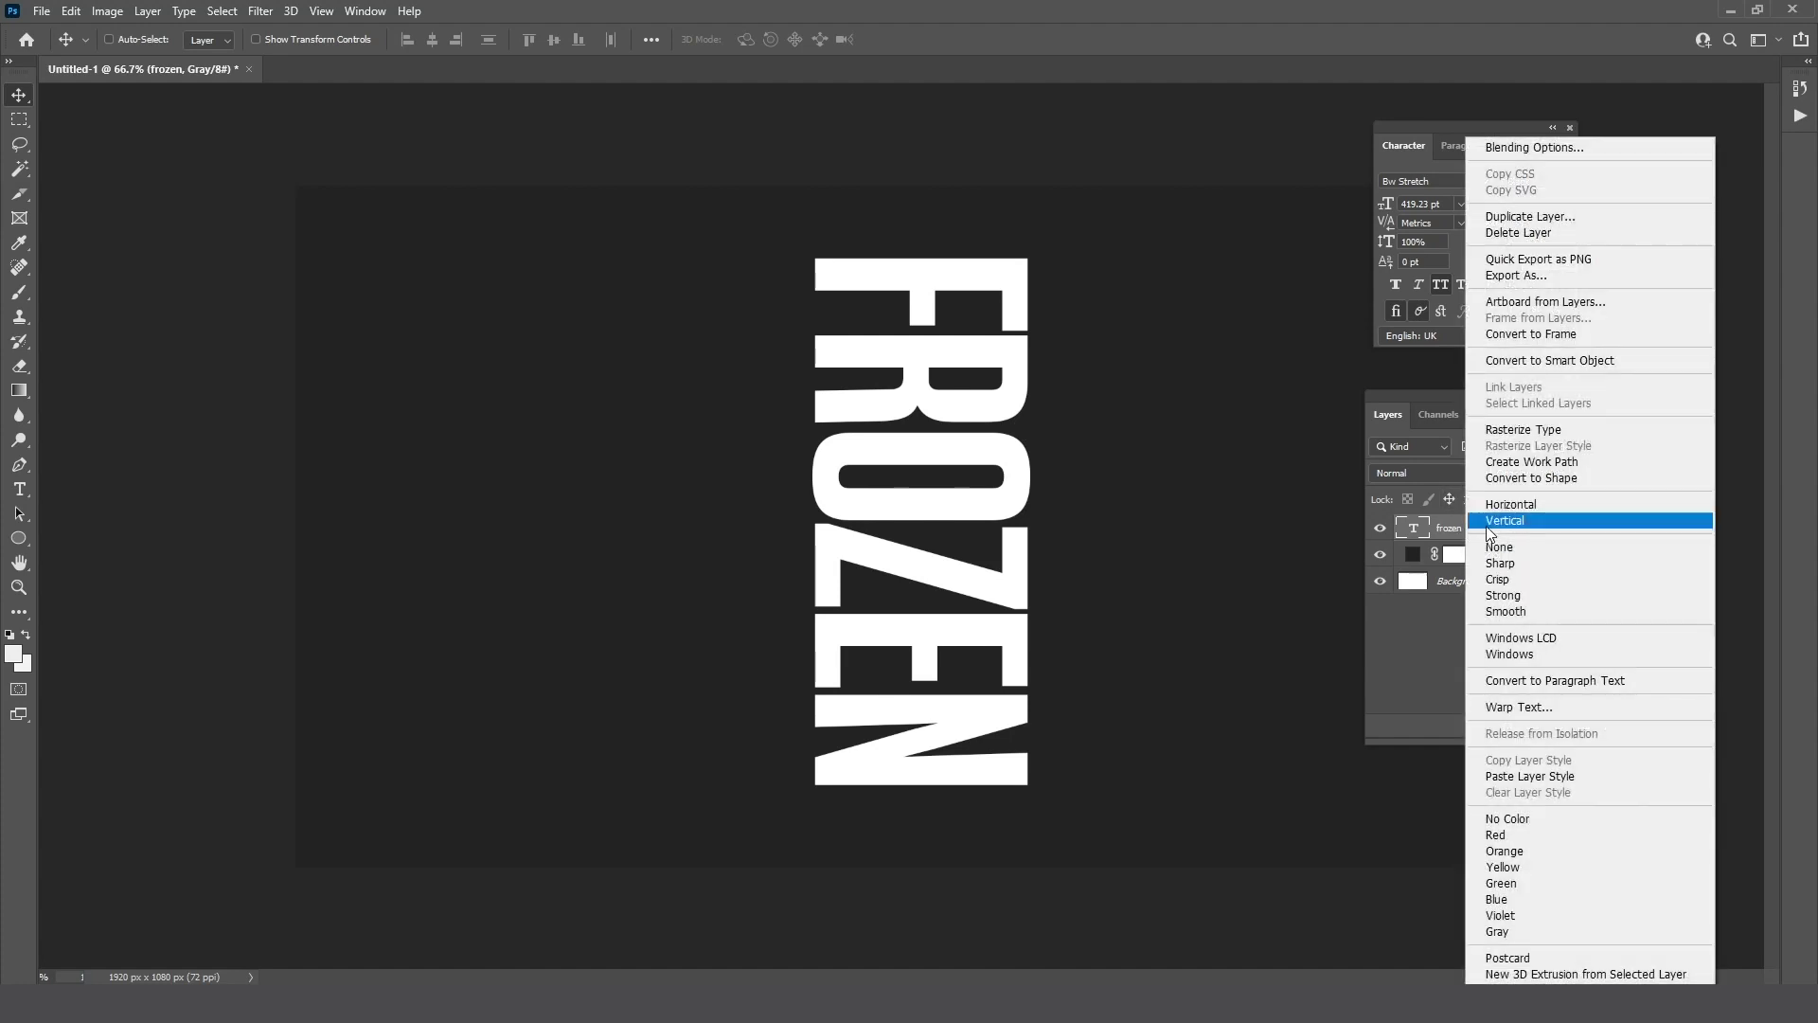
click(1571, 430)
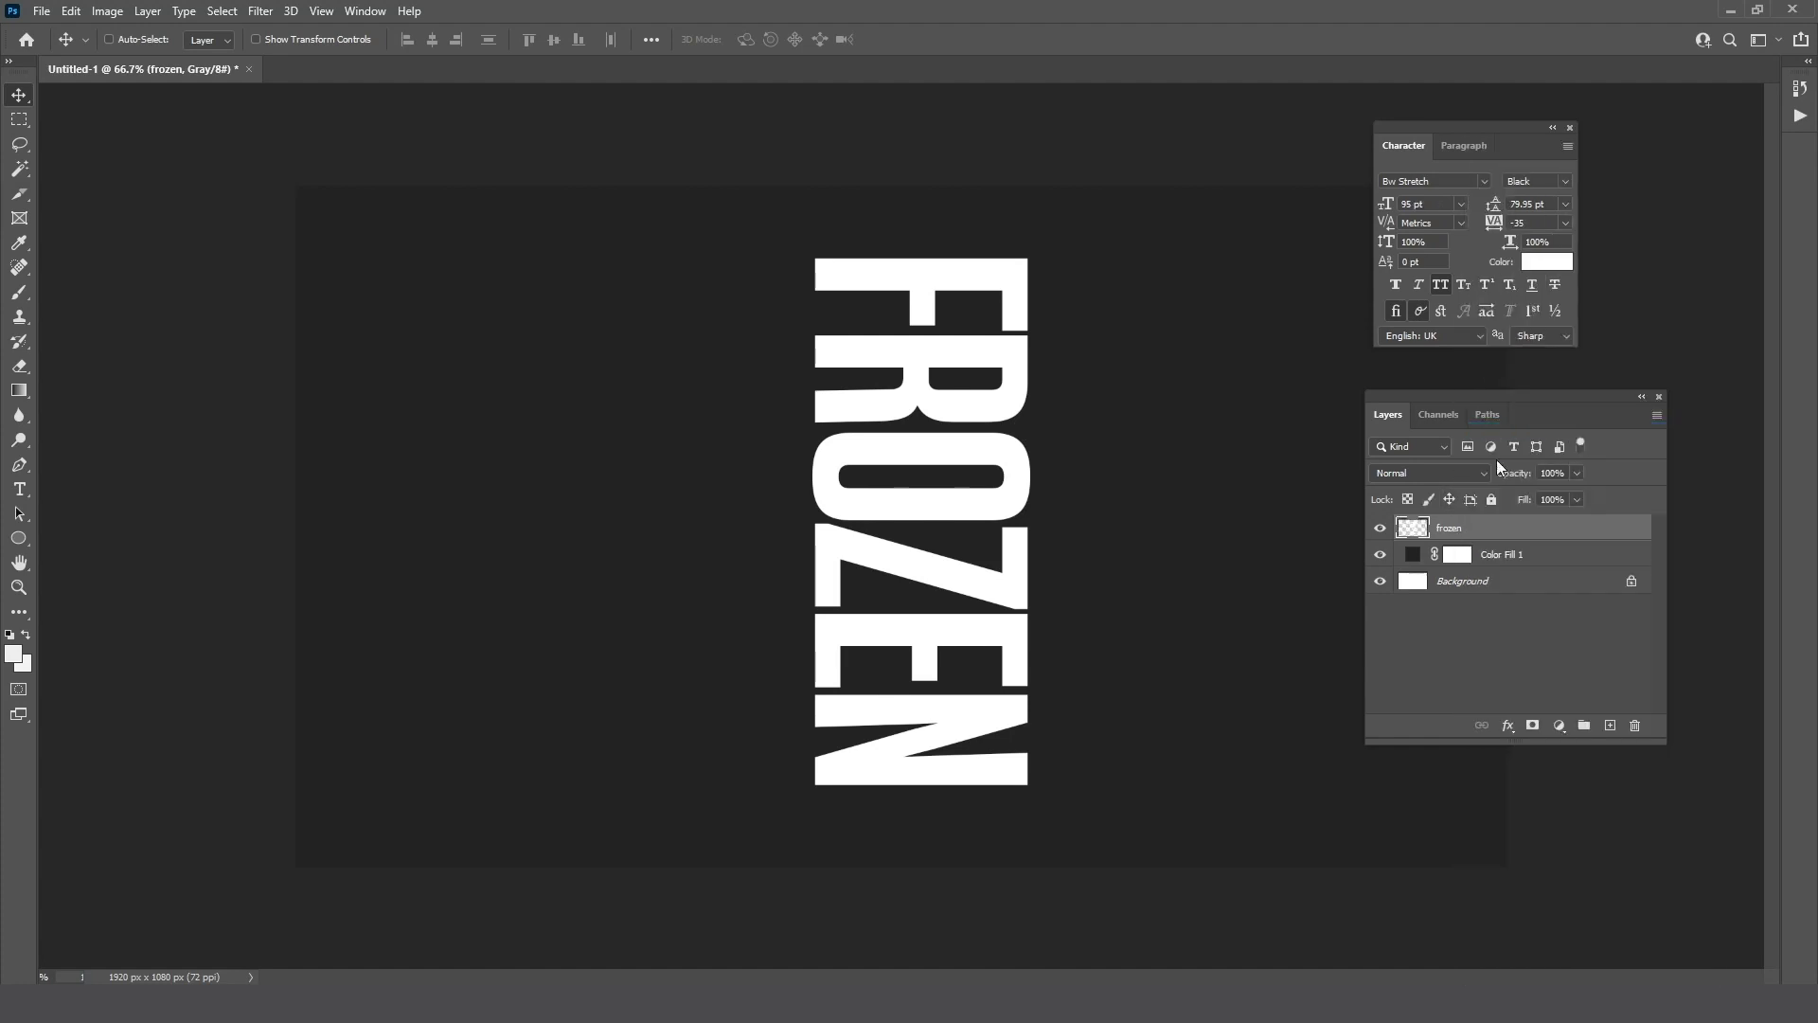
click(257, 12)
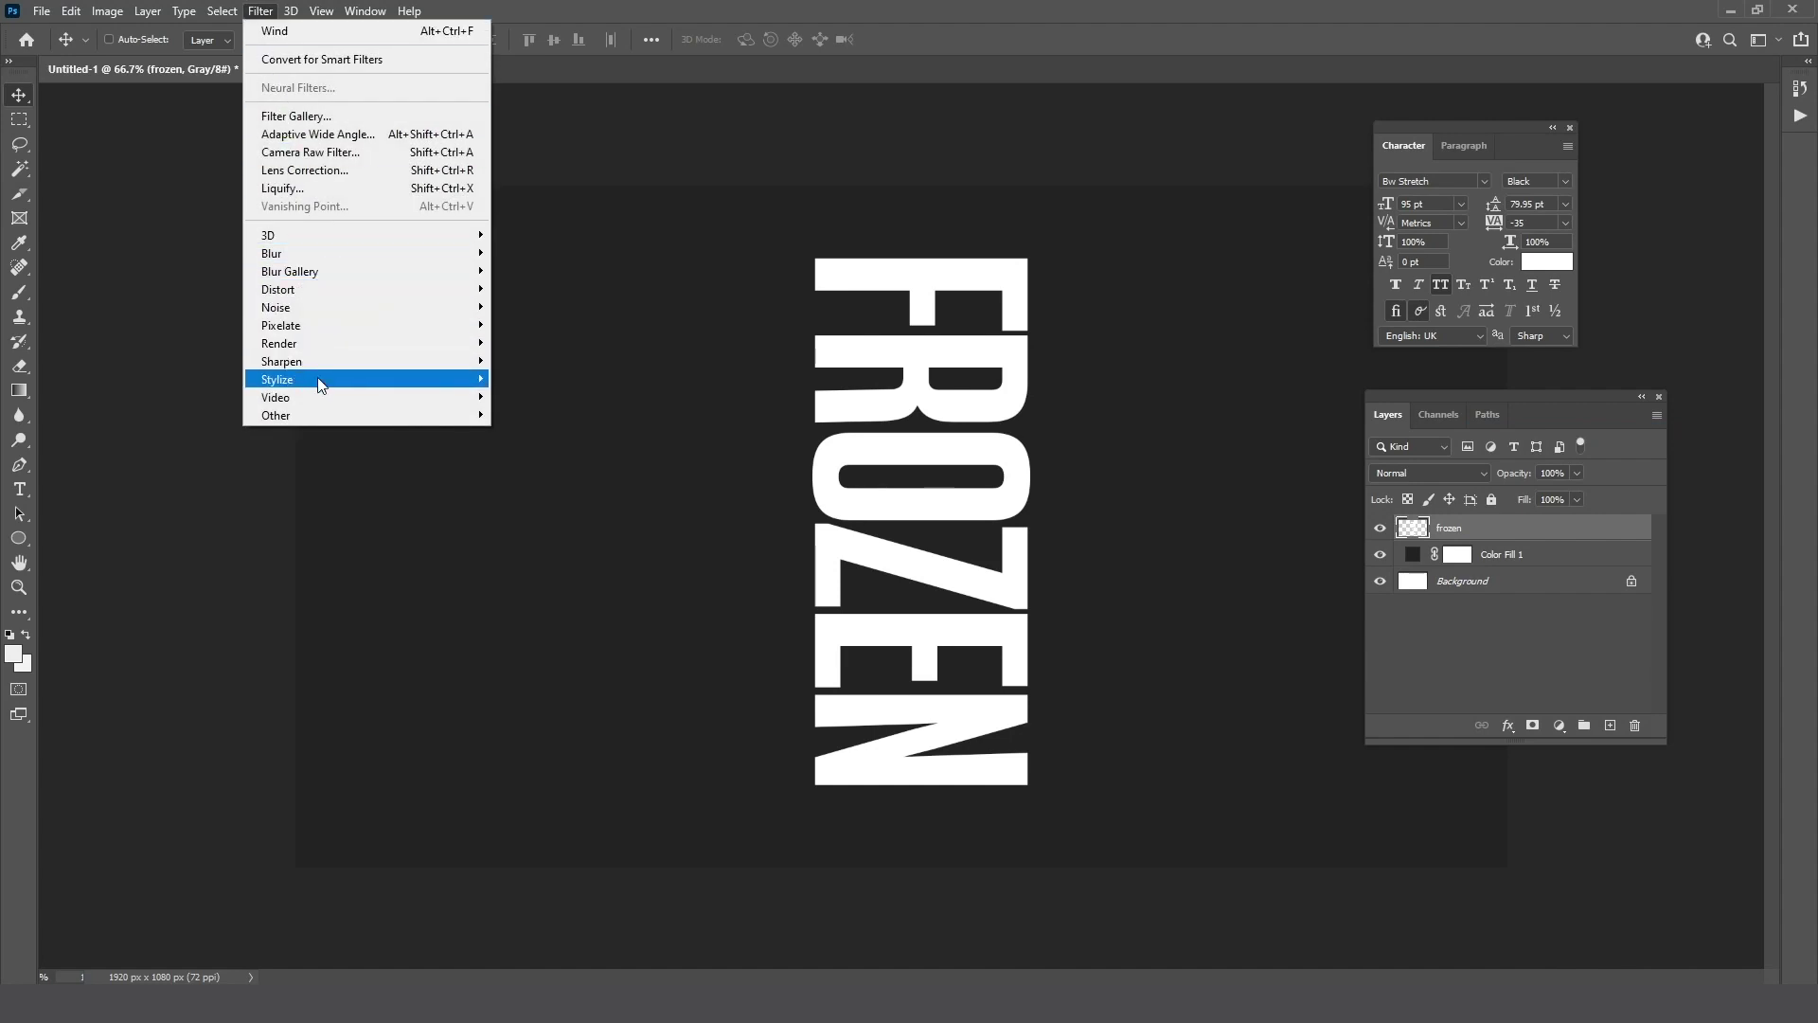
- Apply the Wind filter, From the Right, to the vertical FROZEN layer
mouse_move(327, 389)
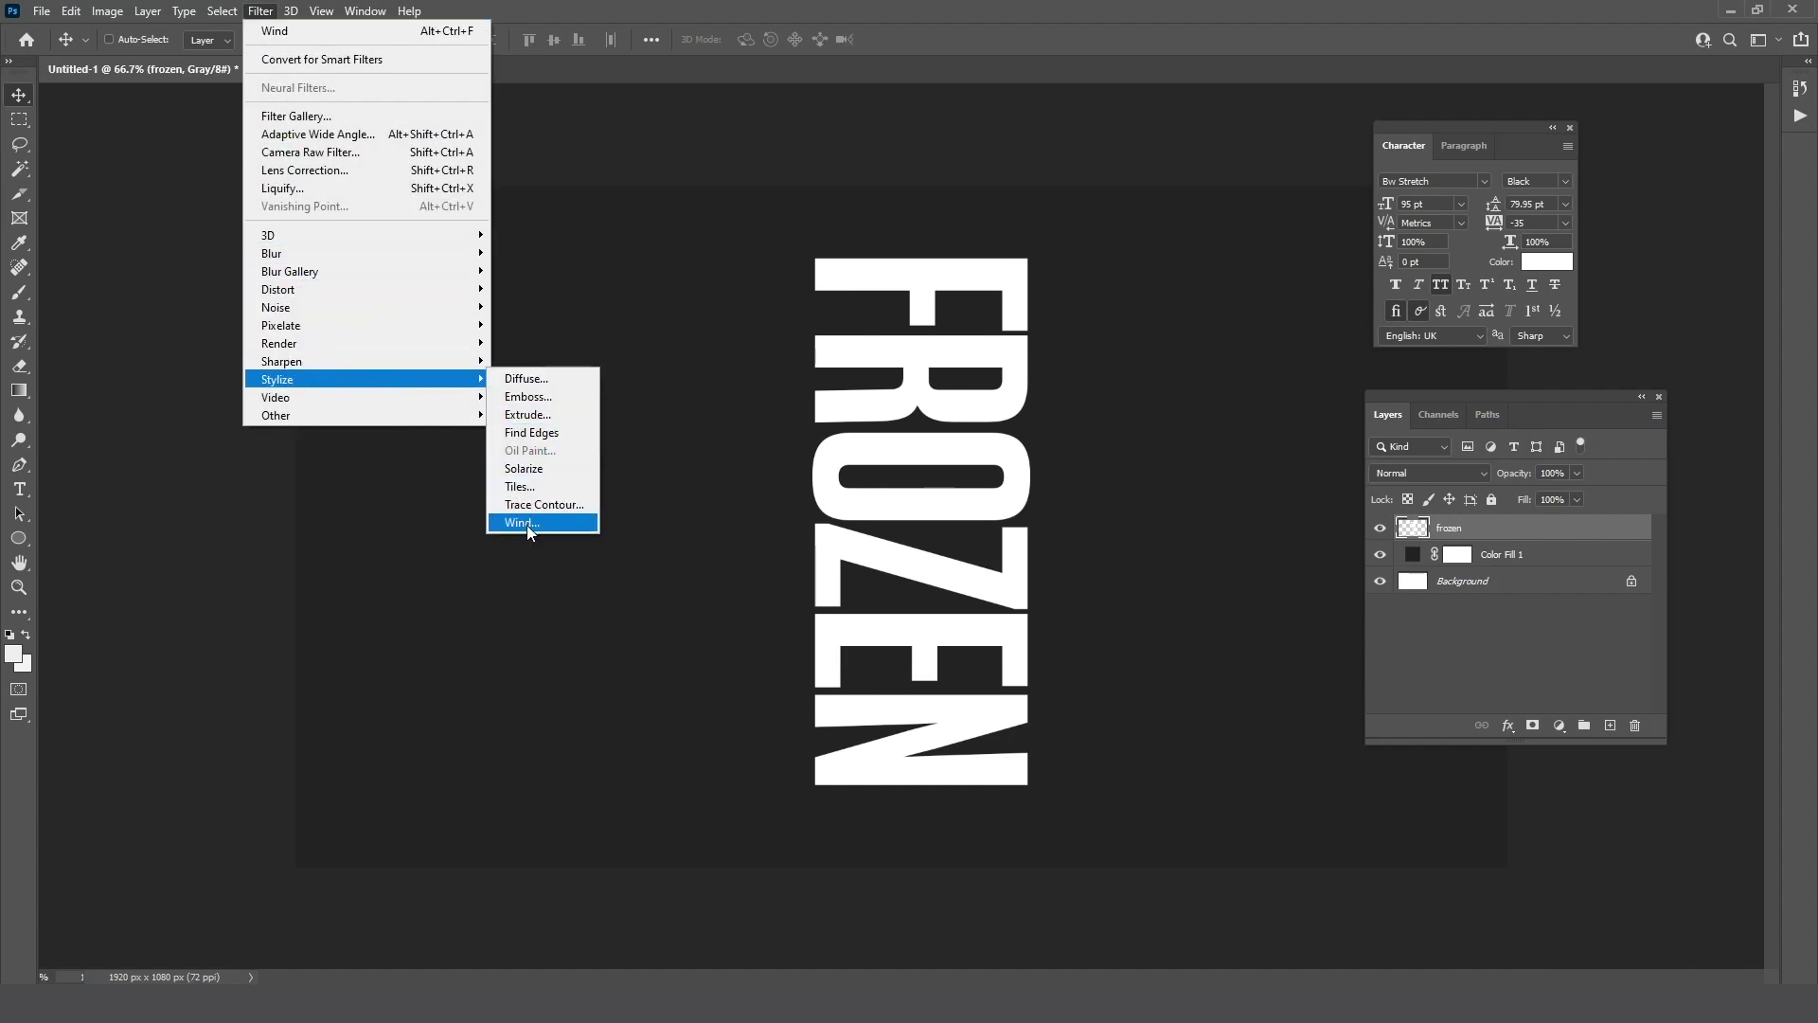
click(568, 524)
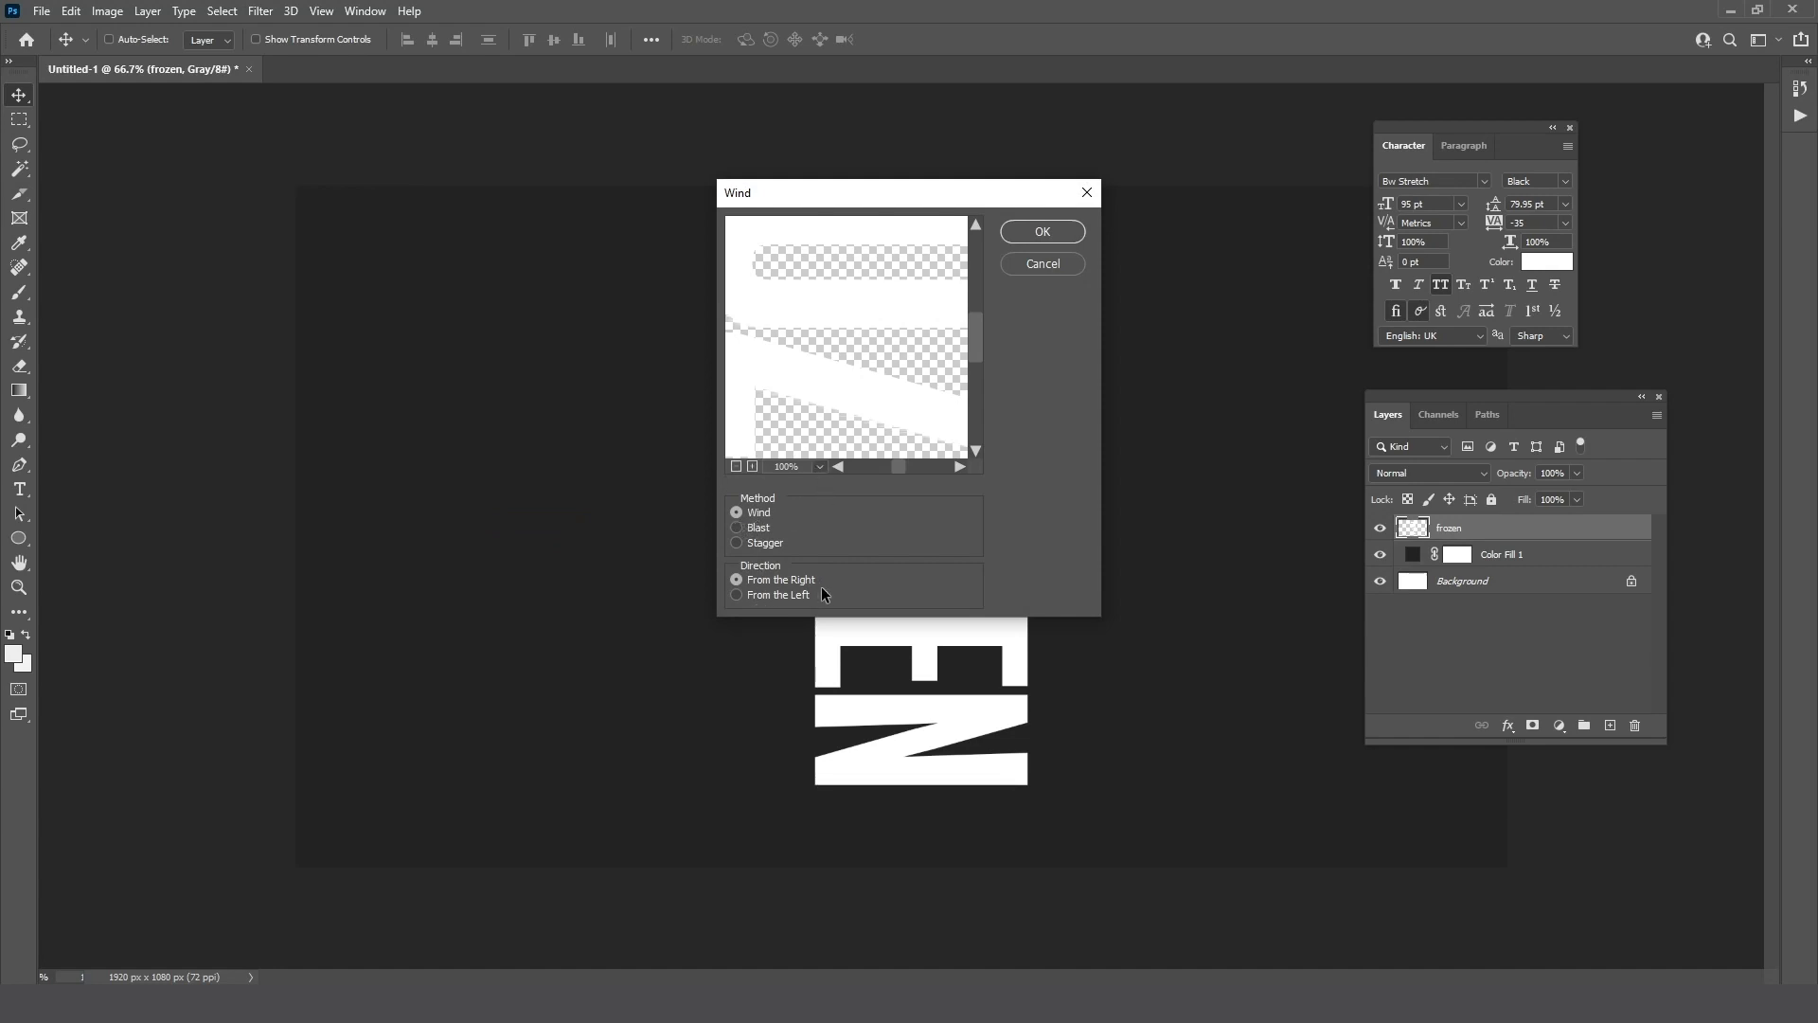
click(1041, 232)
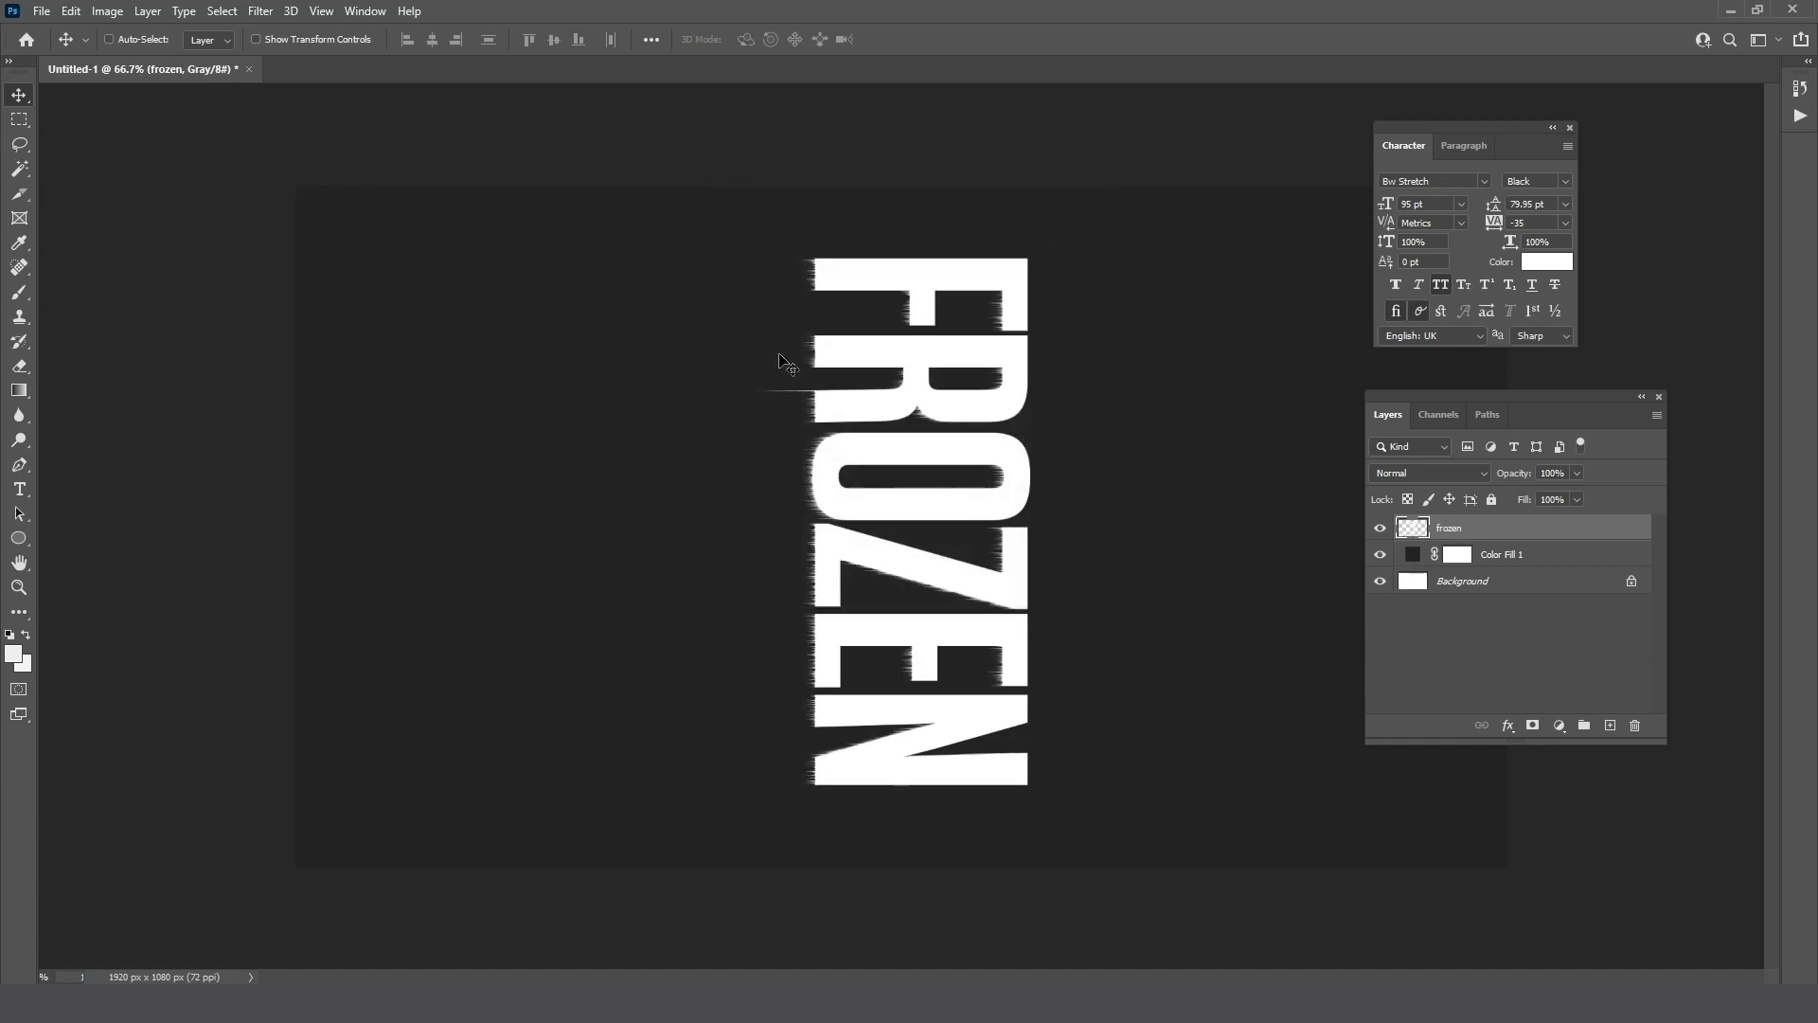
- Reapply the Wind filter three more times to lengthen the streaks
click(260, 11)
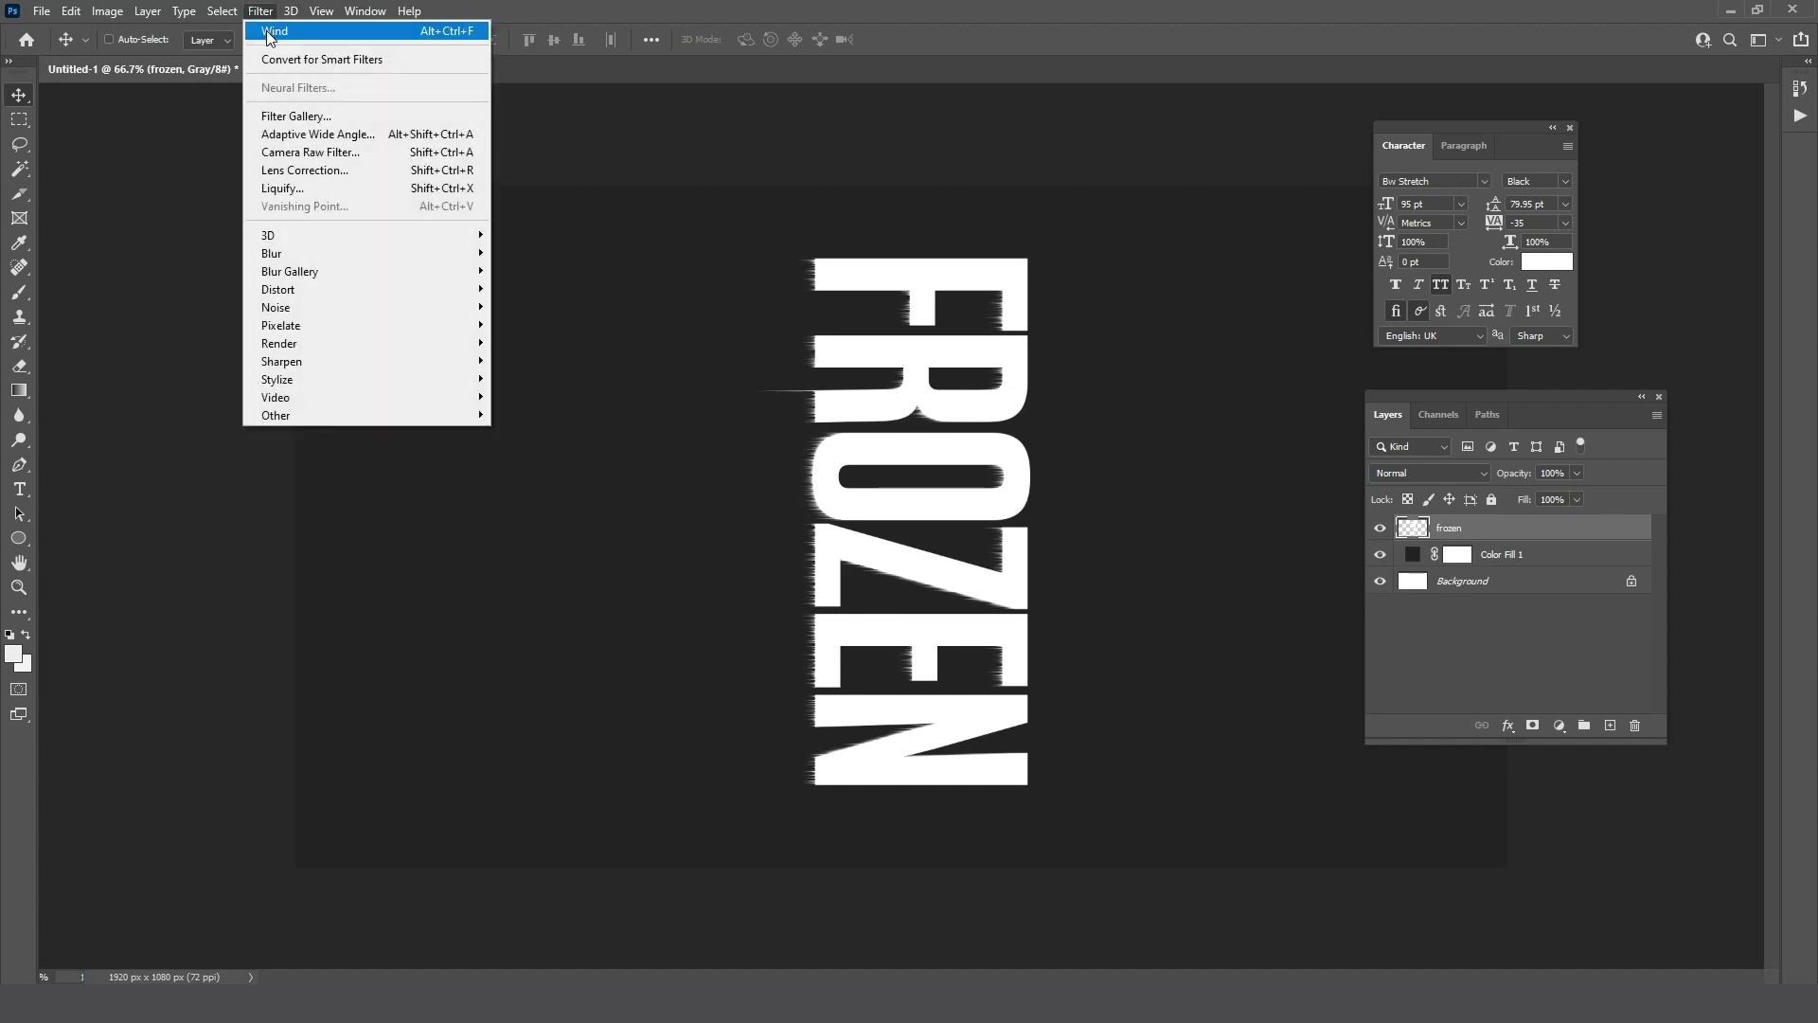
click(267, 33)
click(265, 11)
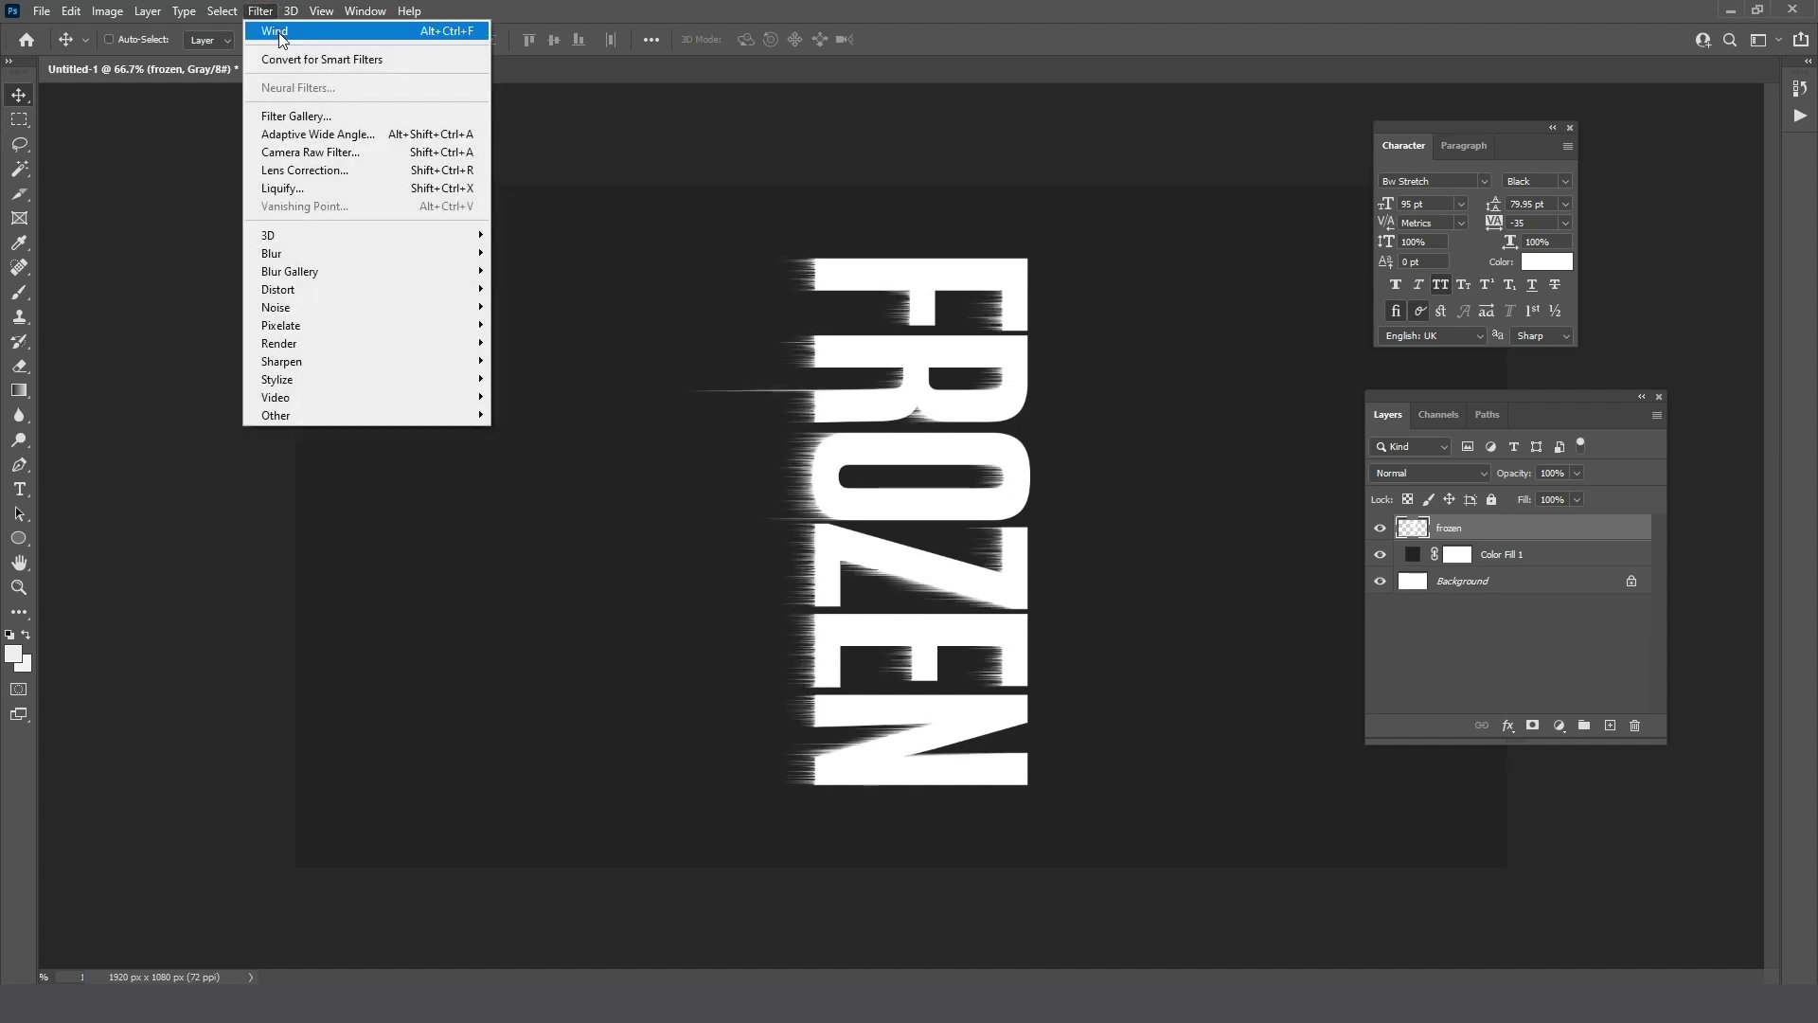
click(279, 32)
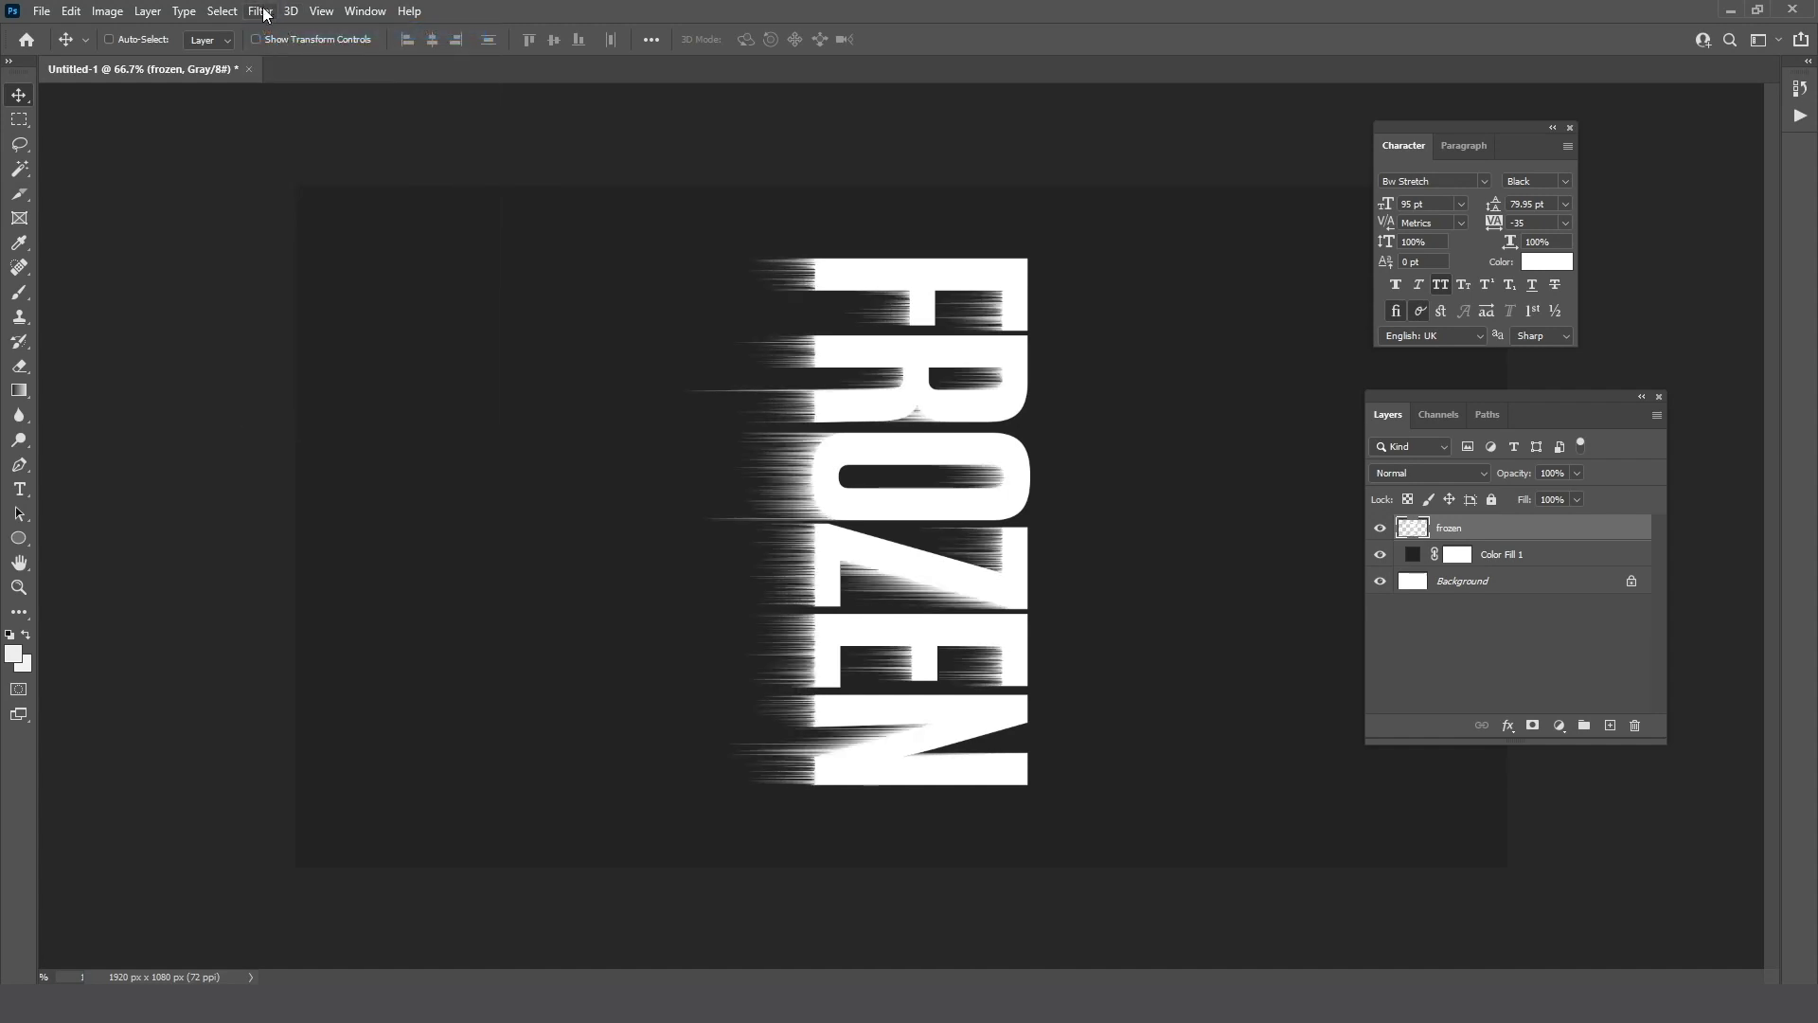
click(261, 12)
click(269, 32)
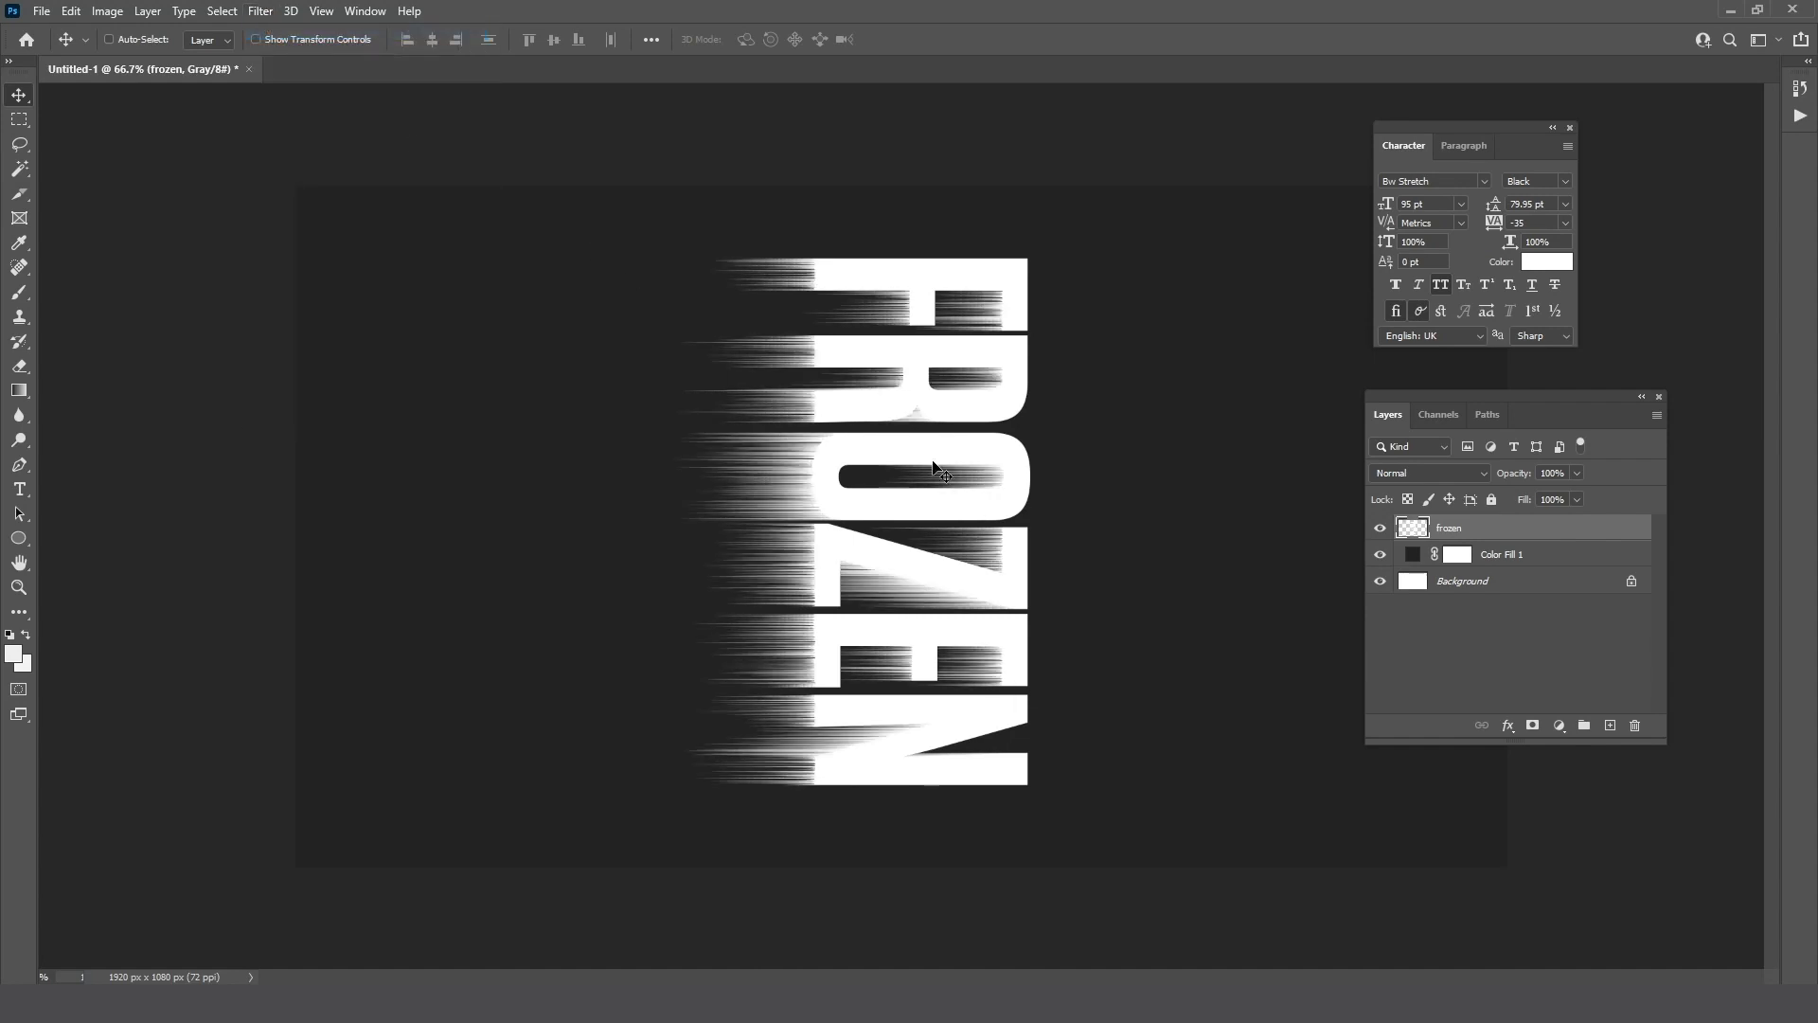
- Rotate FROZEN back -90° so the streaks hang down, scaling it to about 127%
key(ctrl+t)
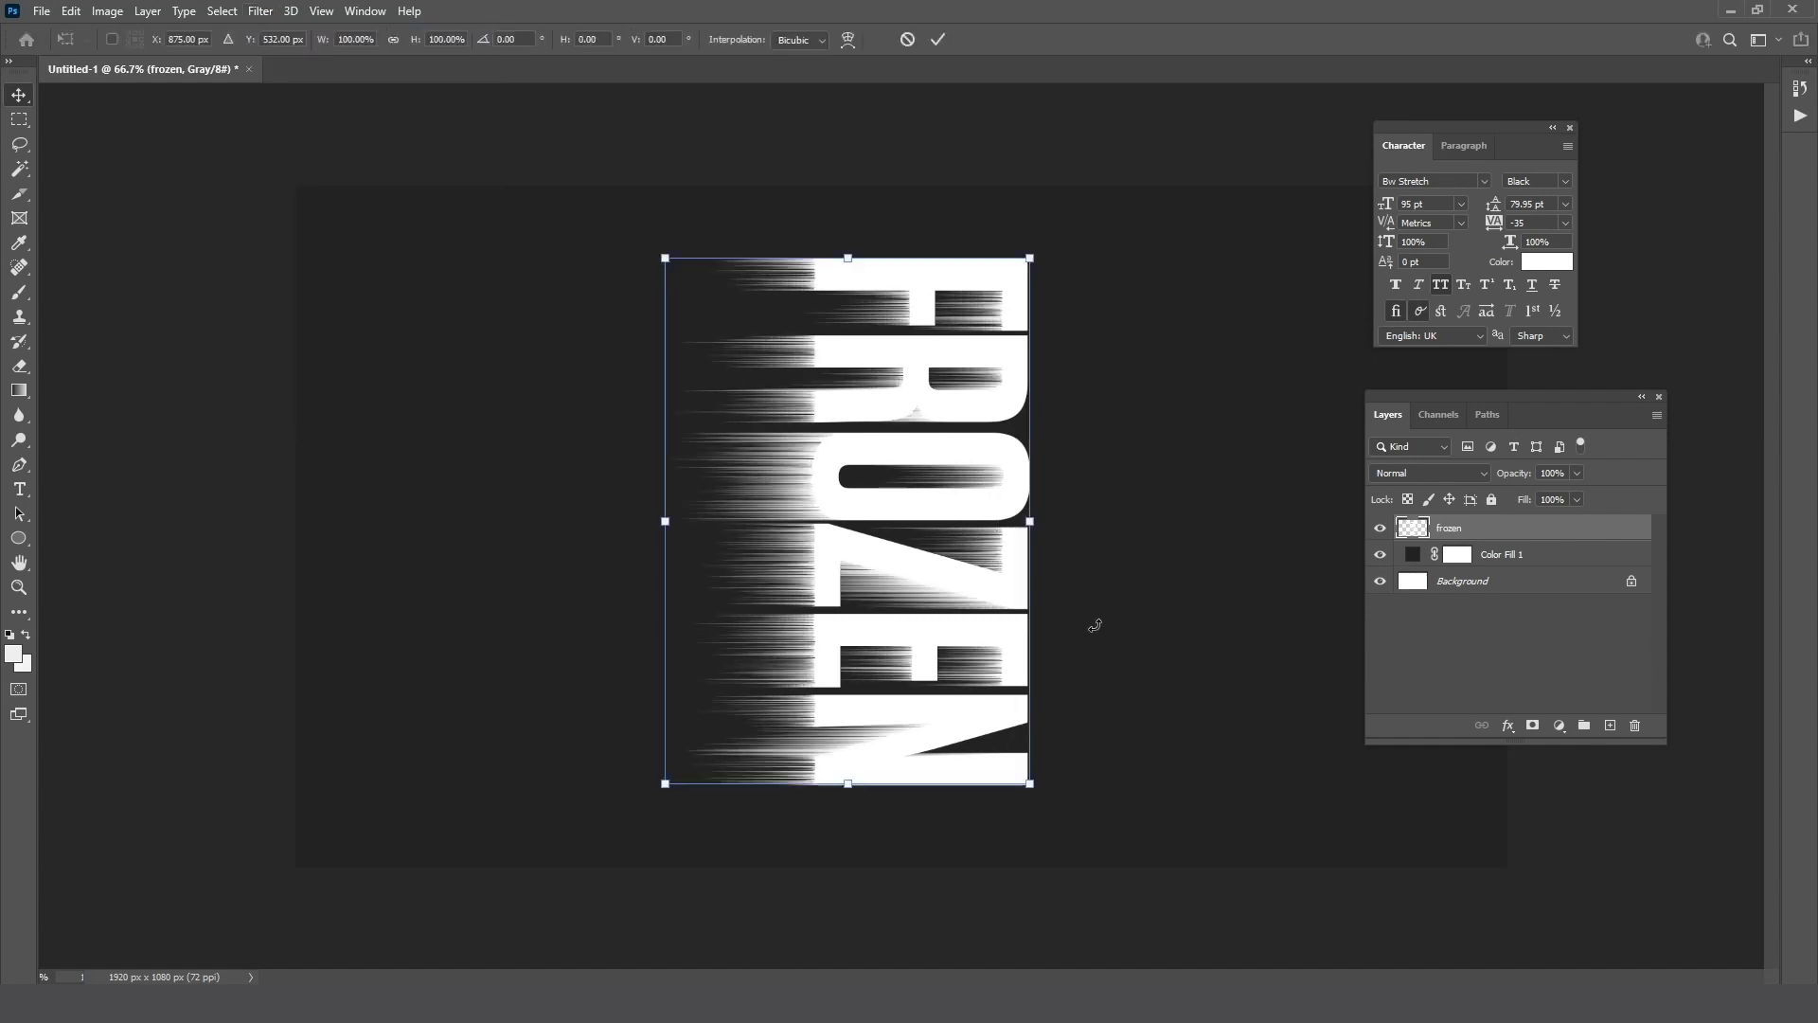
drag(1110, 744, 1009, 339)
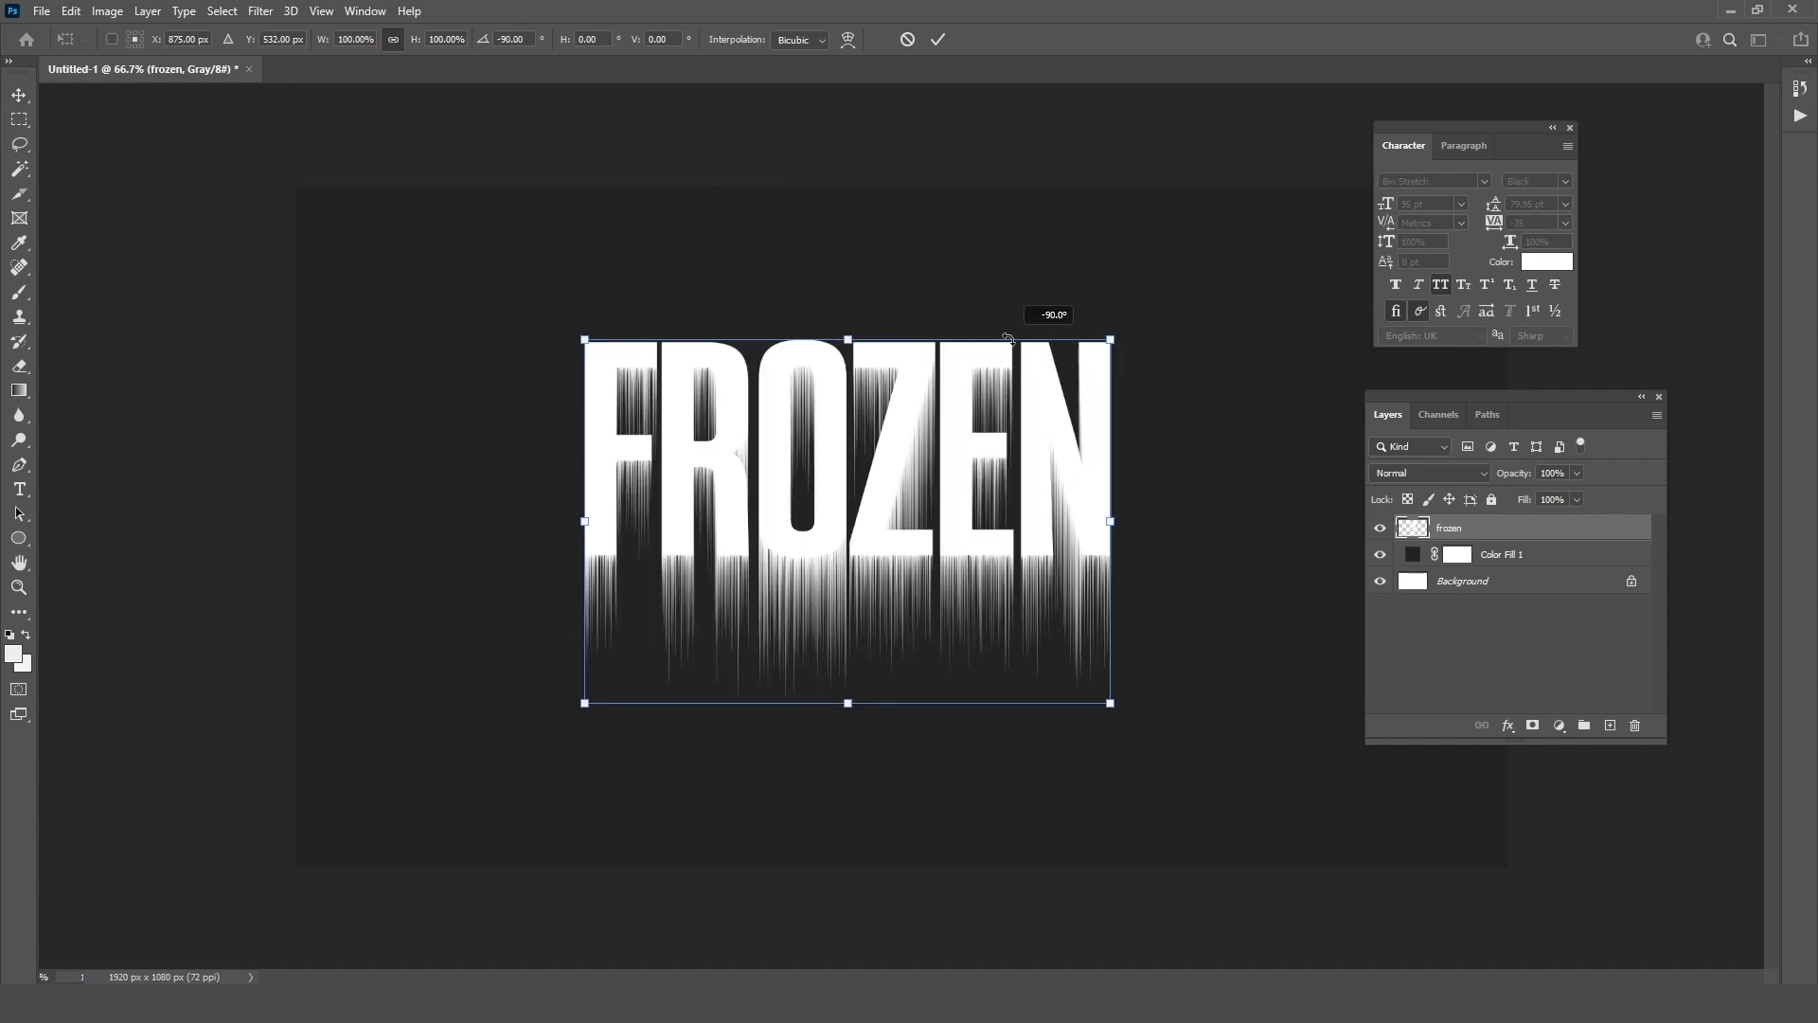
drag(1116, 704, 1201, 737)
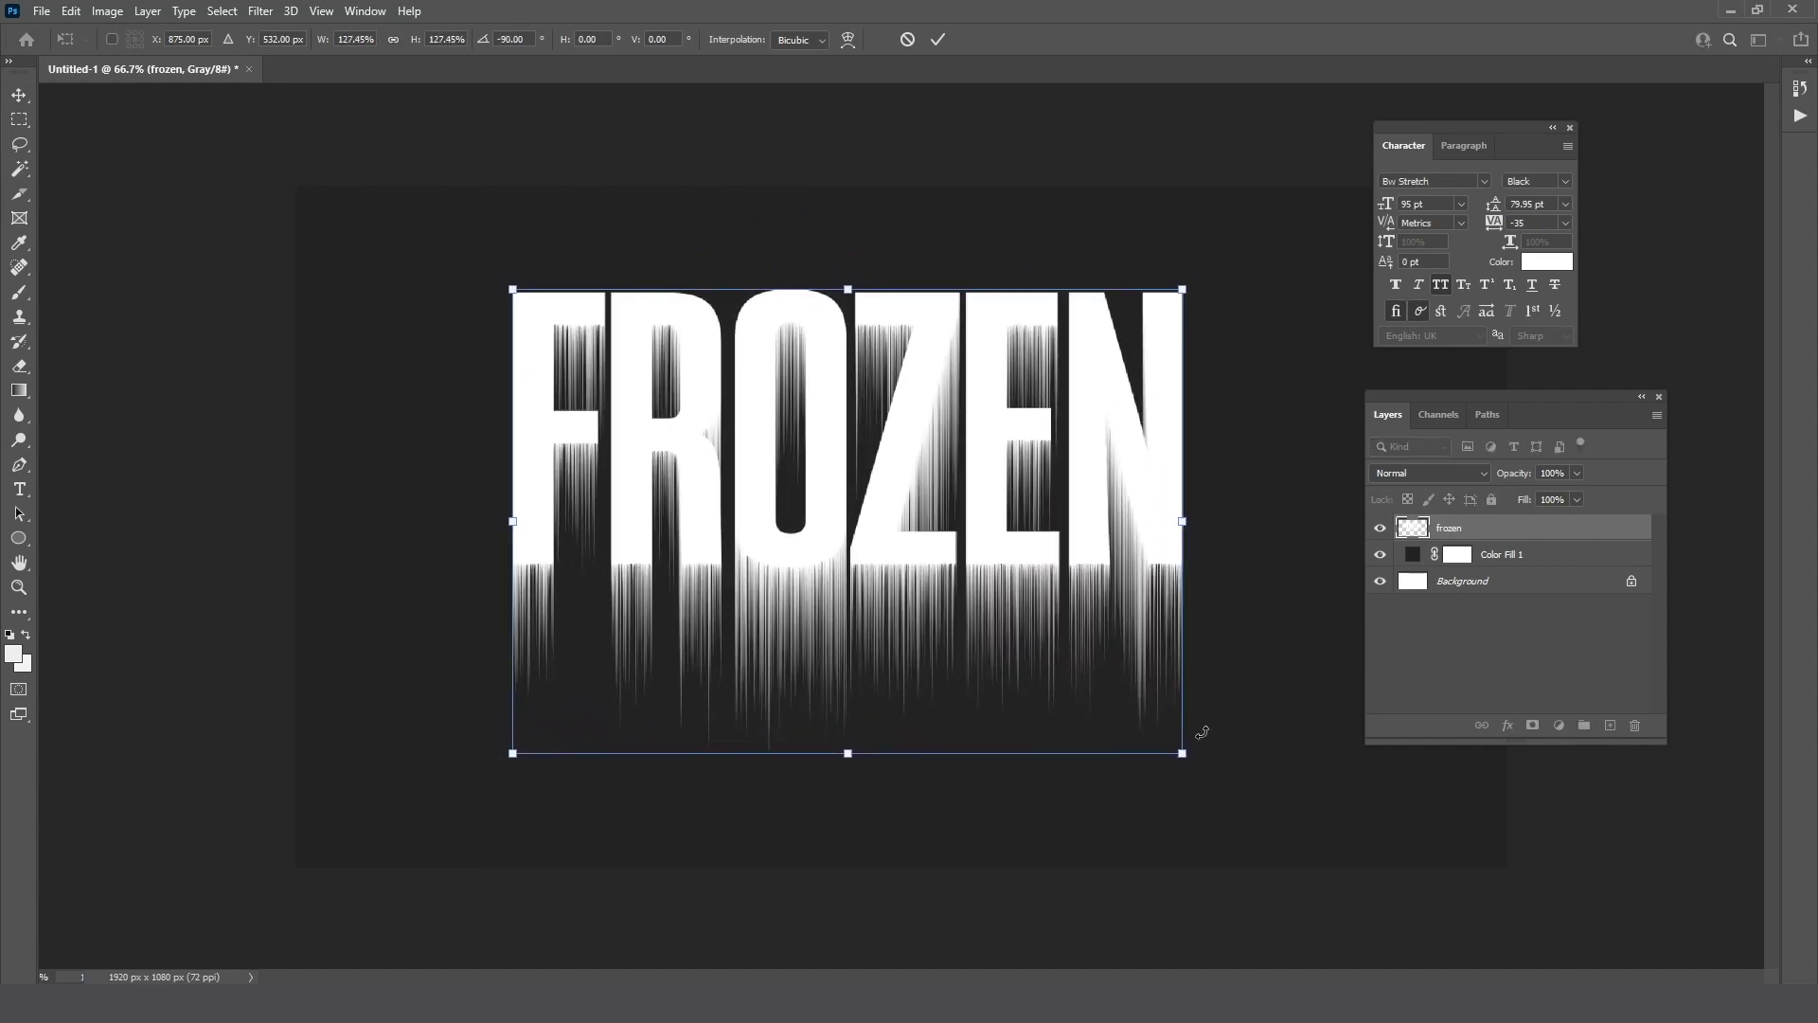
key(Return)
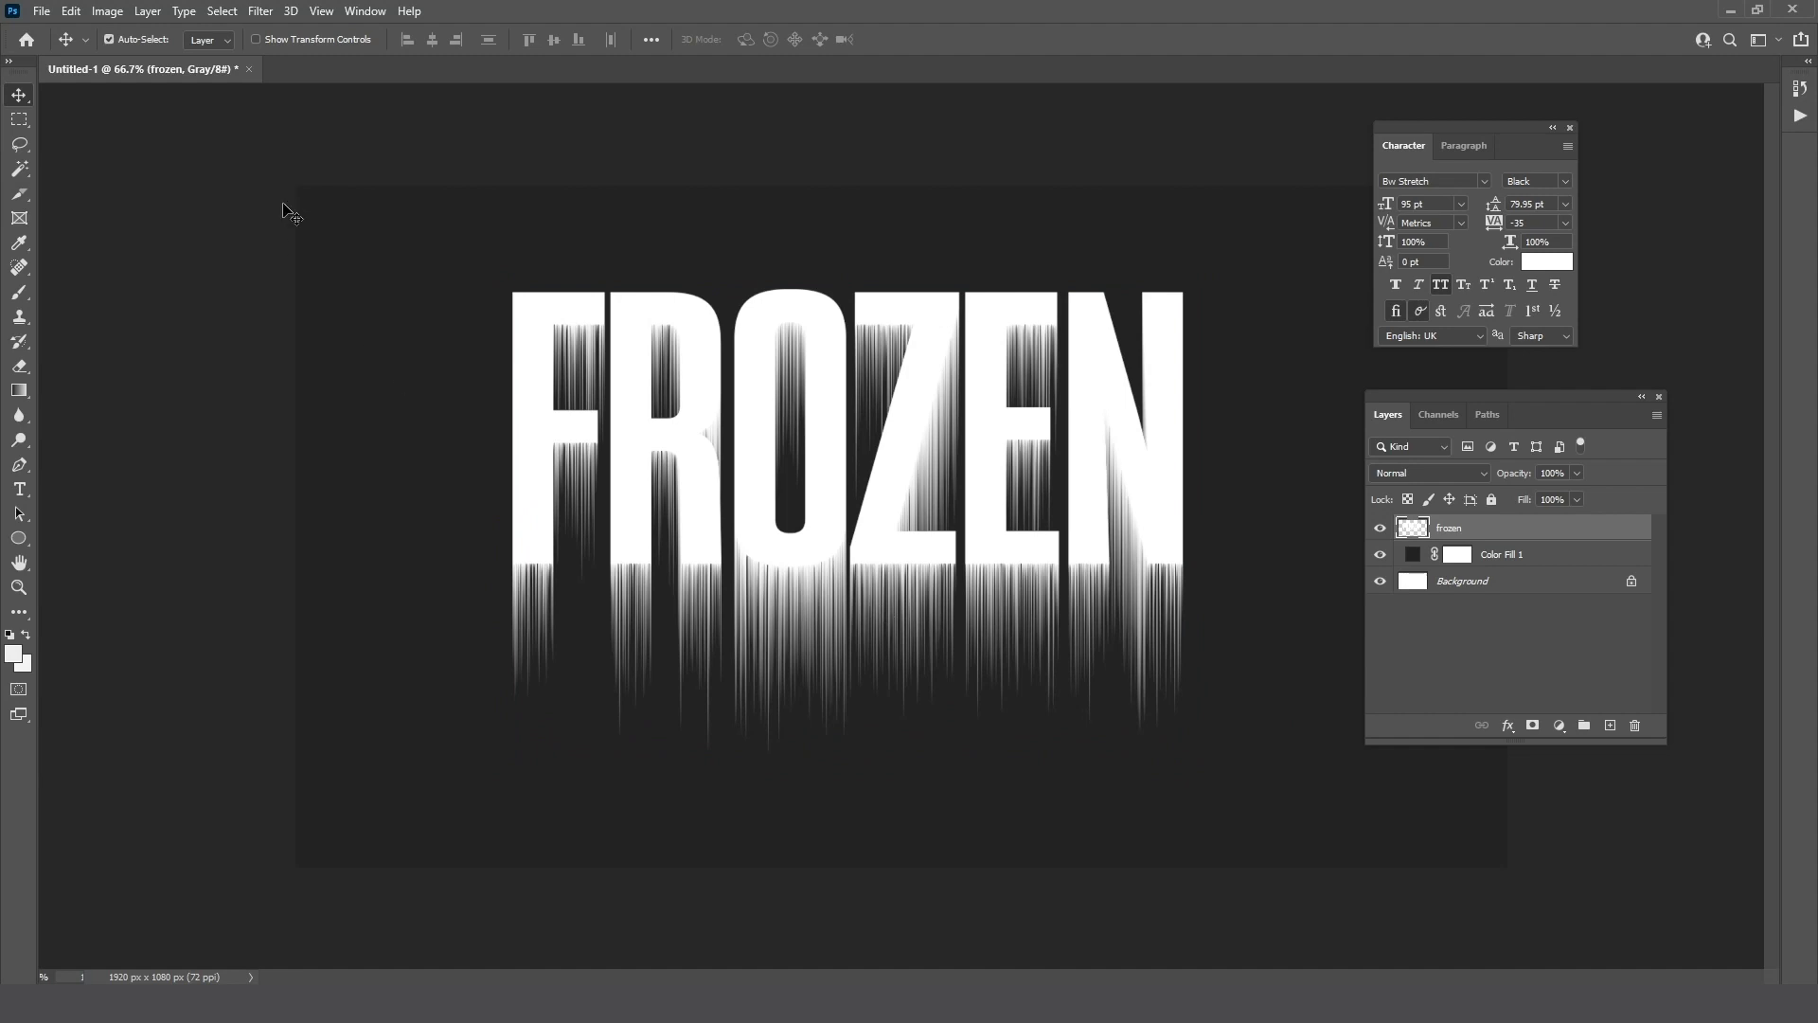
key(ctrl+a)
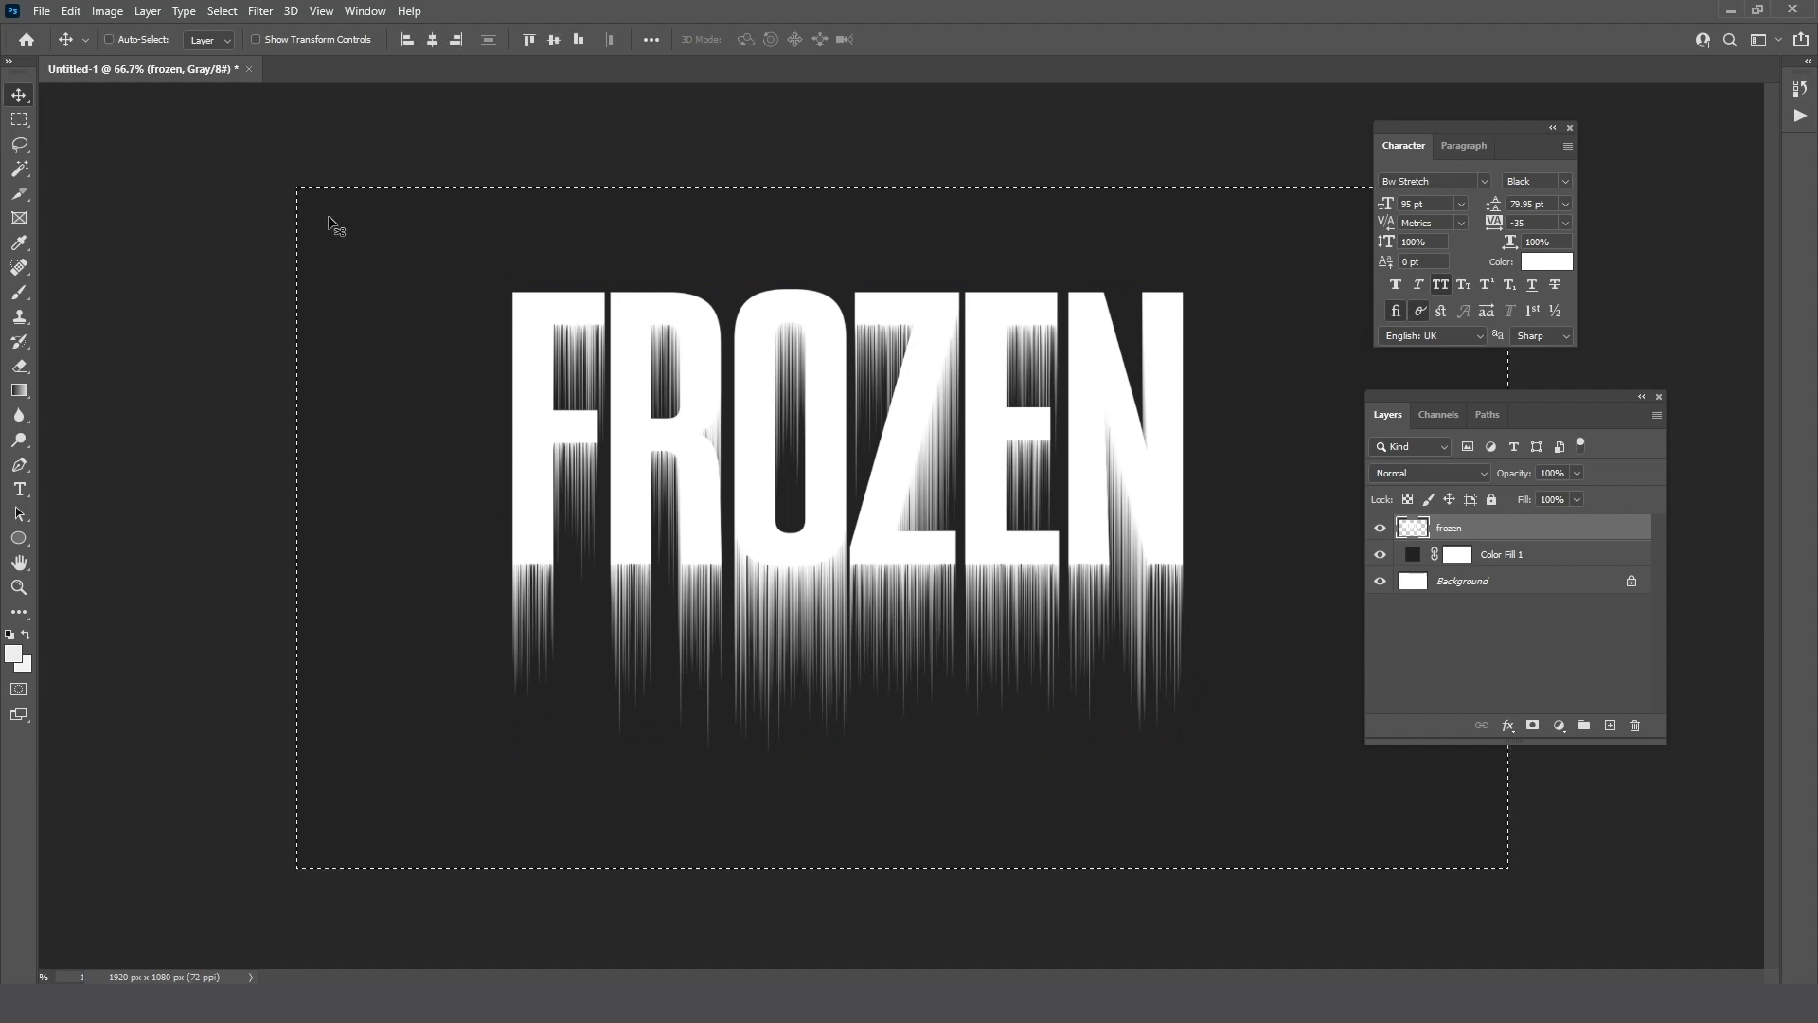
- Align FROZEN to the canvas centre, deselect, then drag it about 49 px lower
click(434, 41)
click(553, 39)
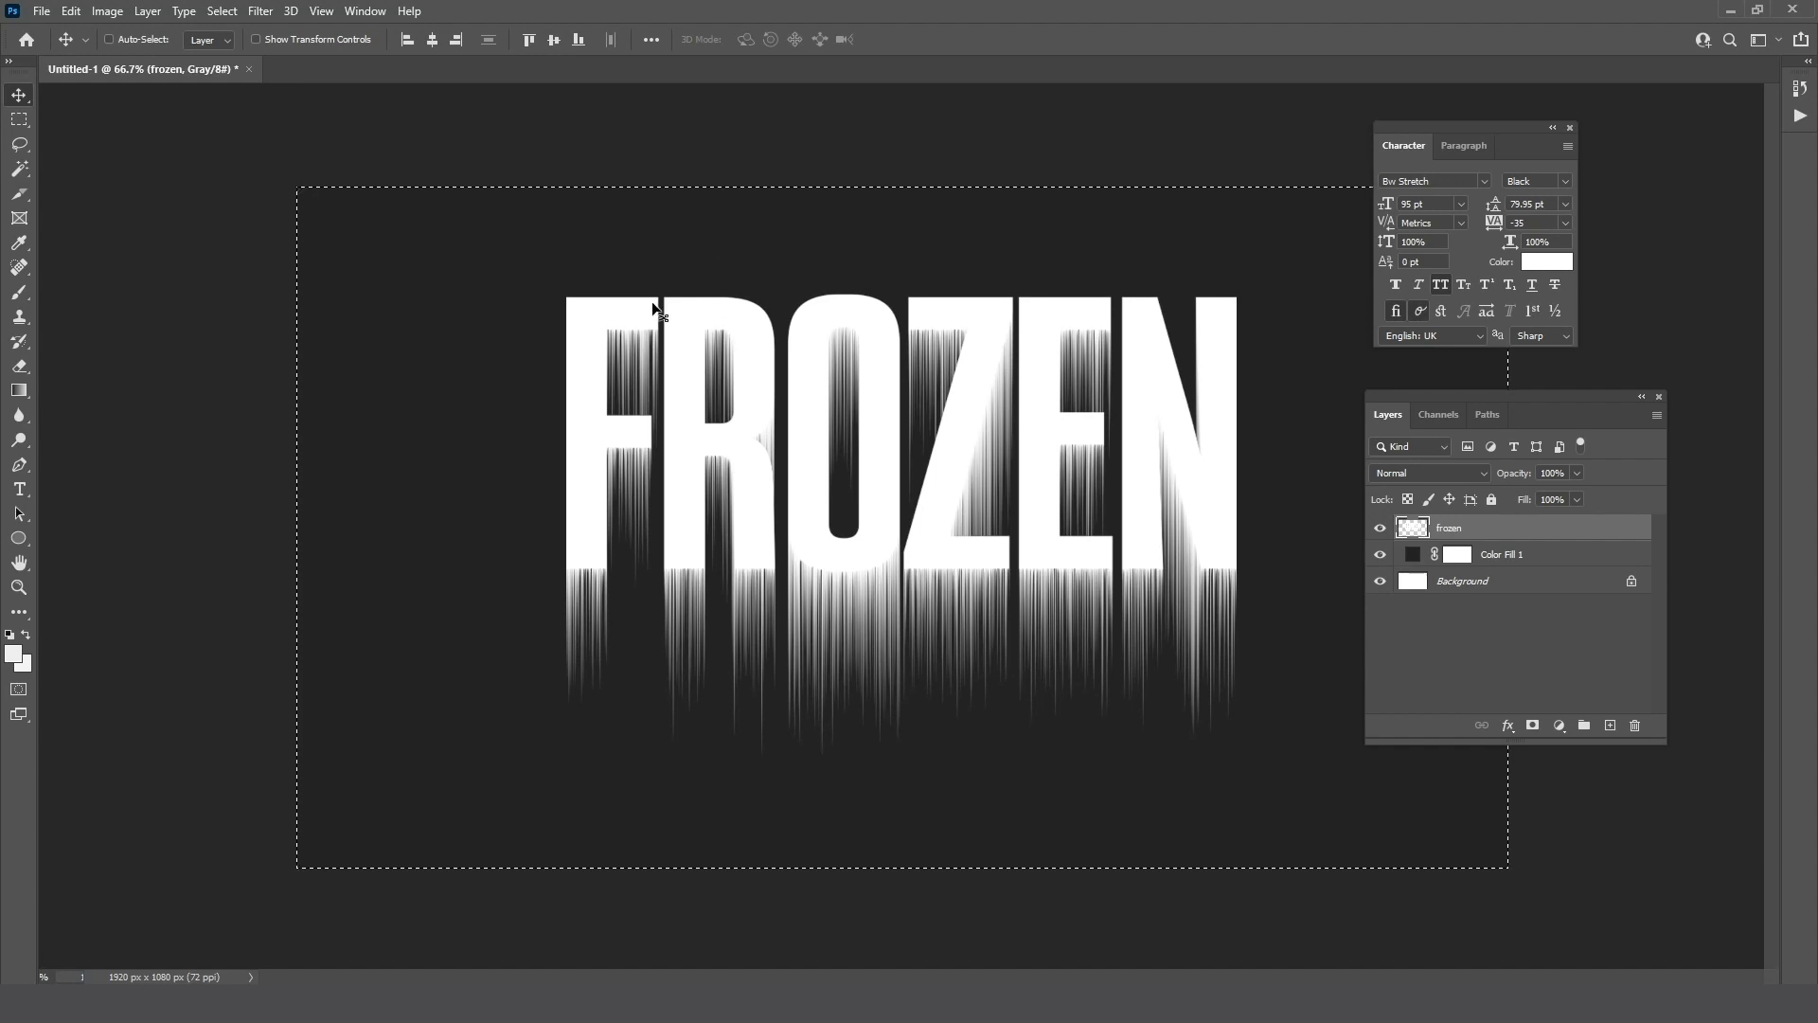
click(222, 11)
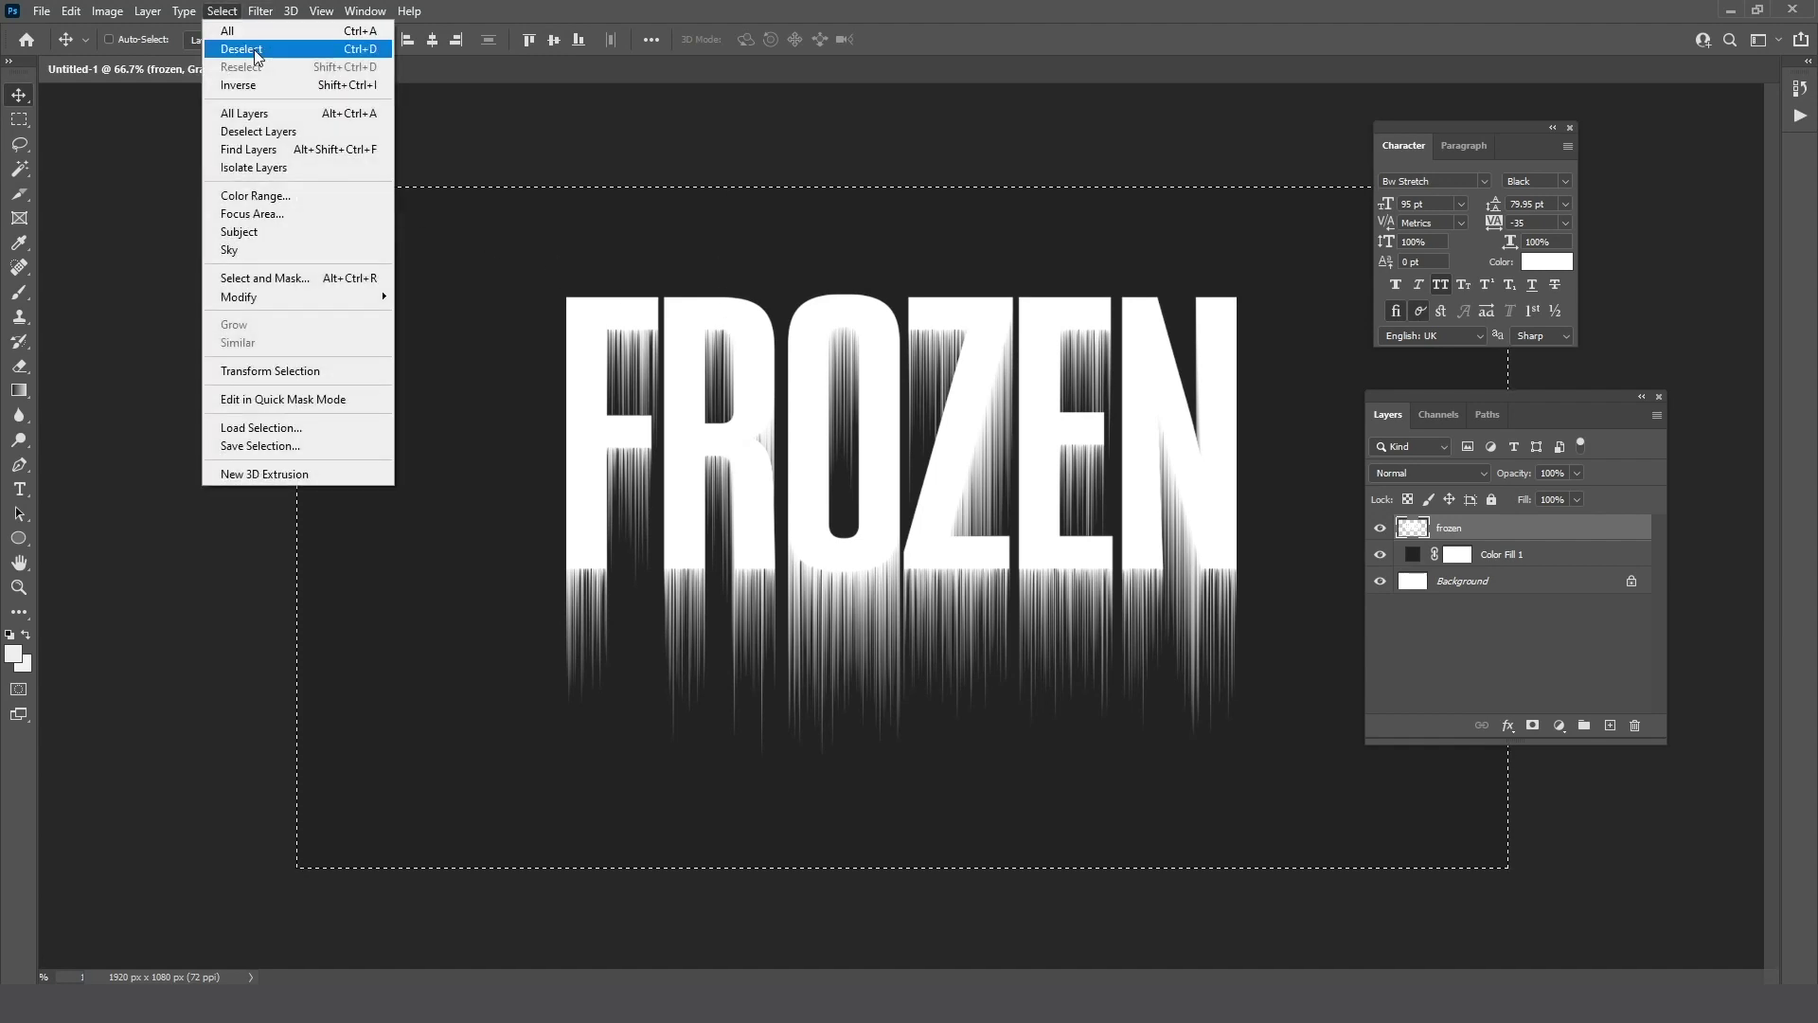
click(253, 45)
drag(943, 529, 941, 568)
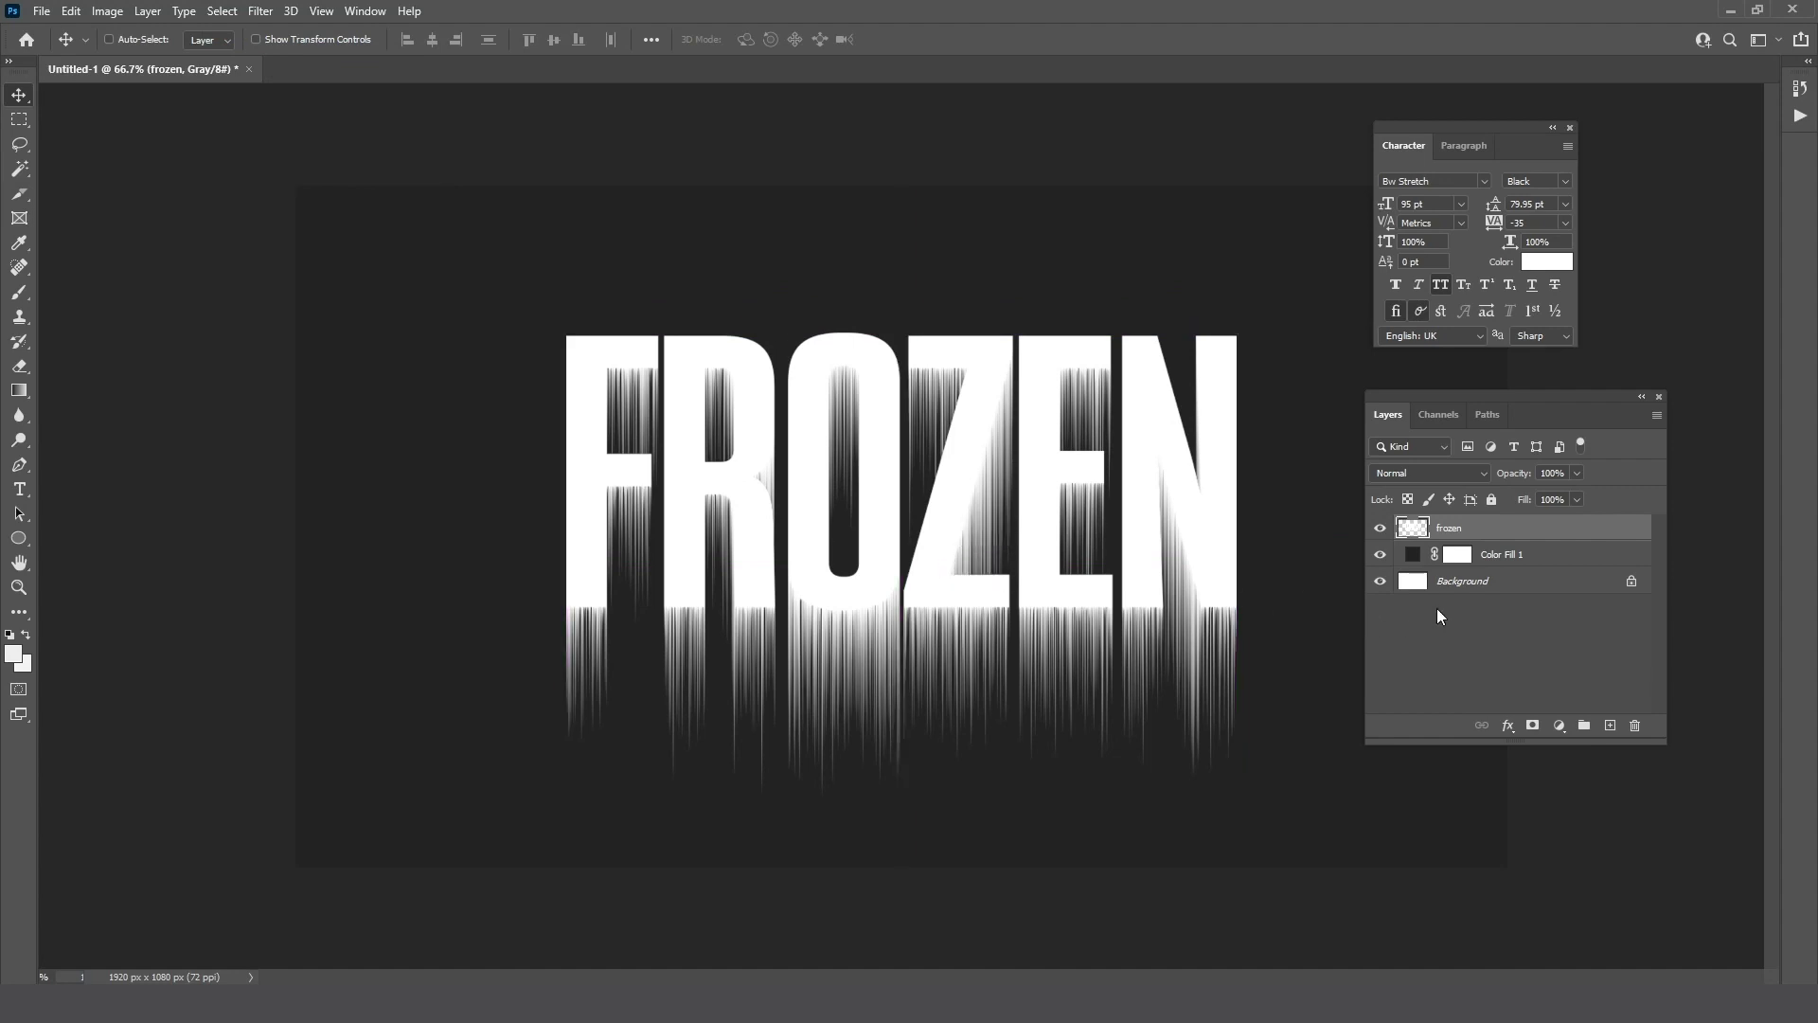
click(1532, 559)
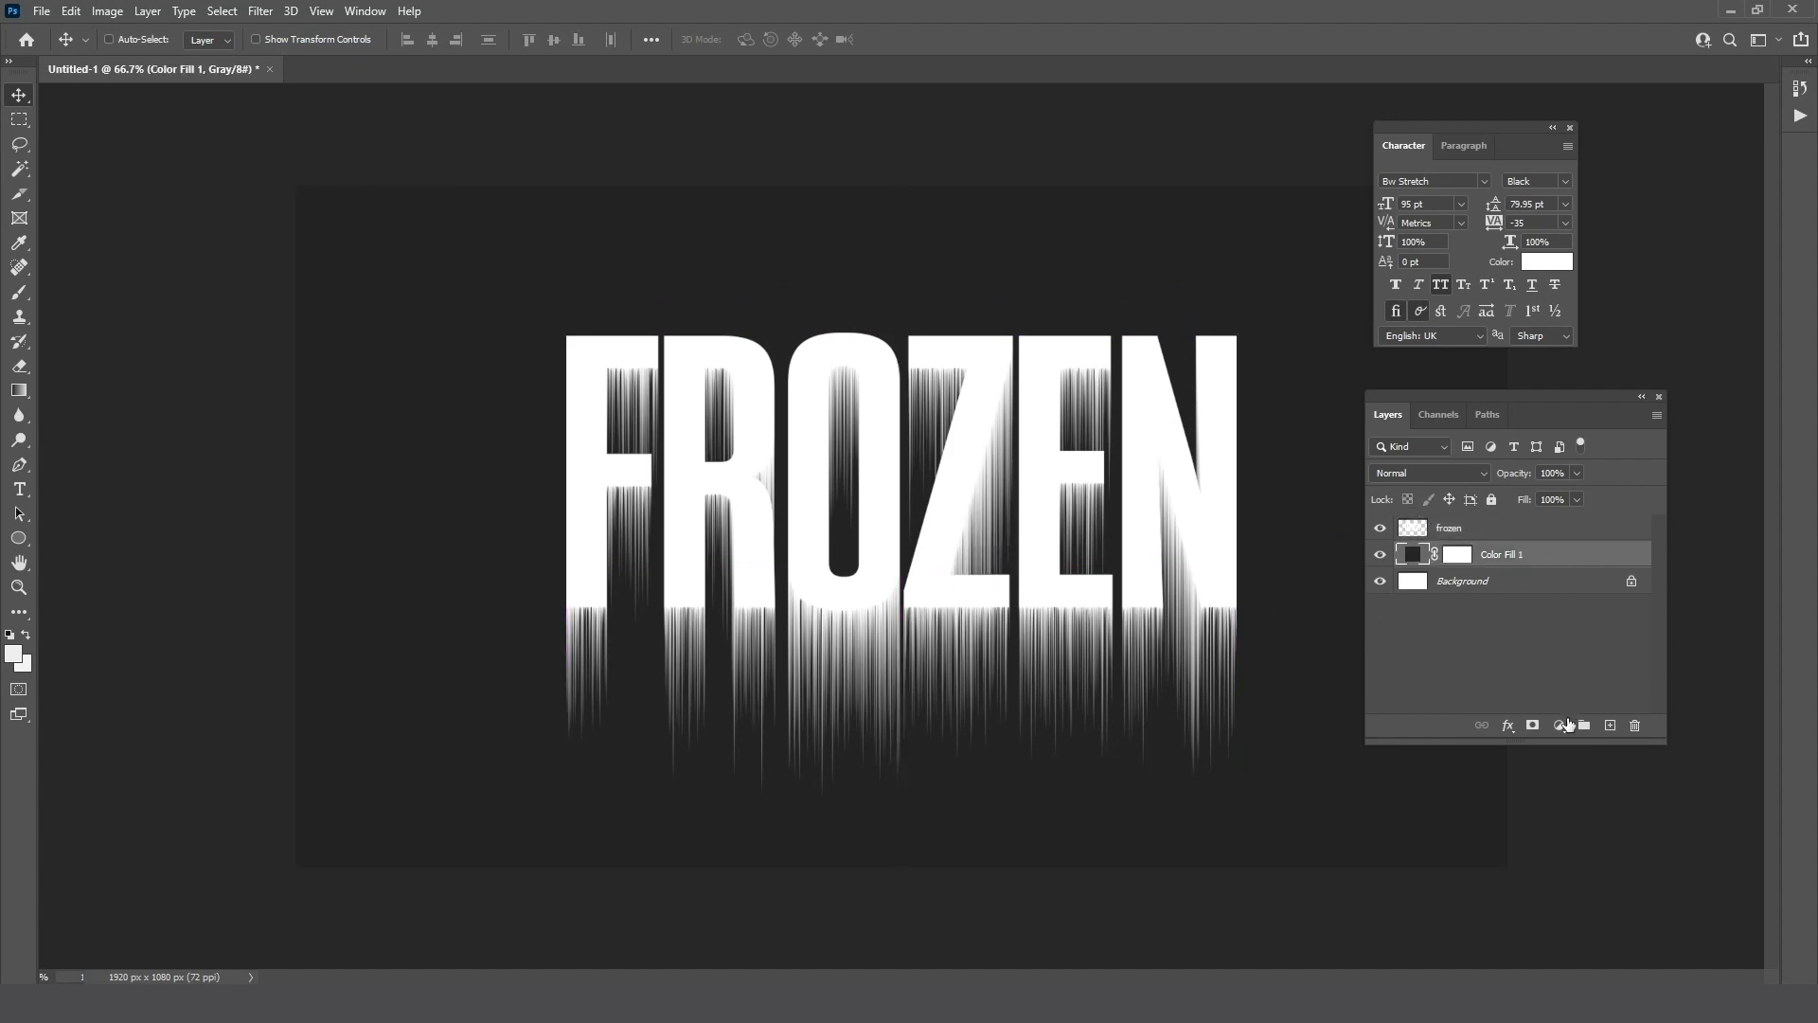
- Add a reversed radial black-to-white Gradient Fill layer above Color Fill 1
click(1559, 726)
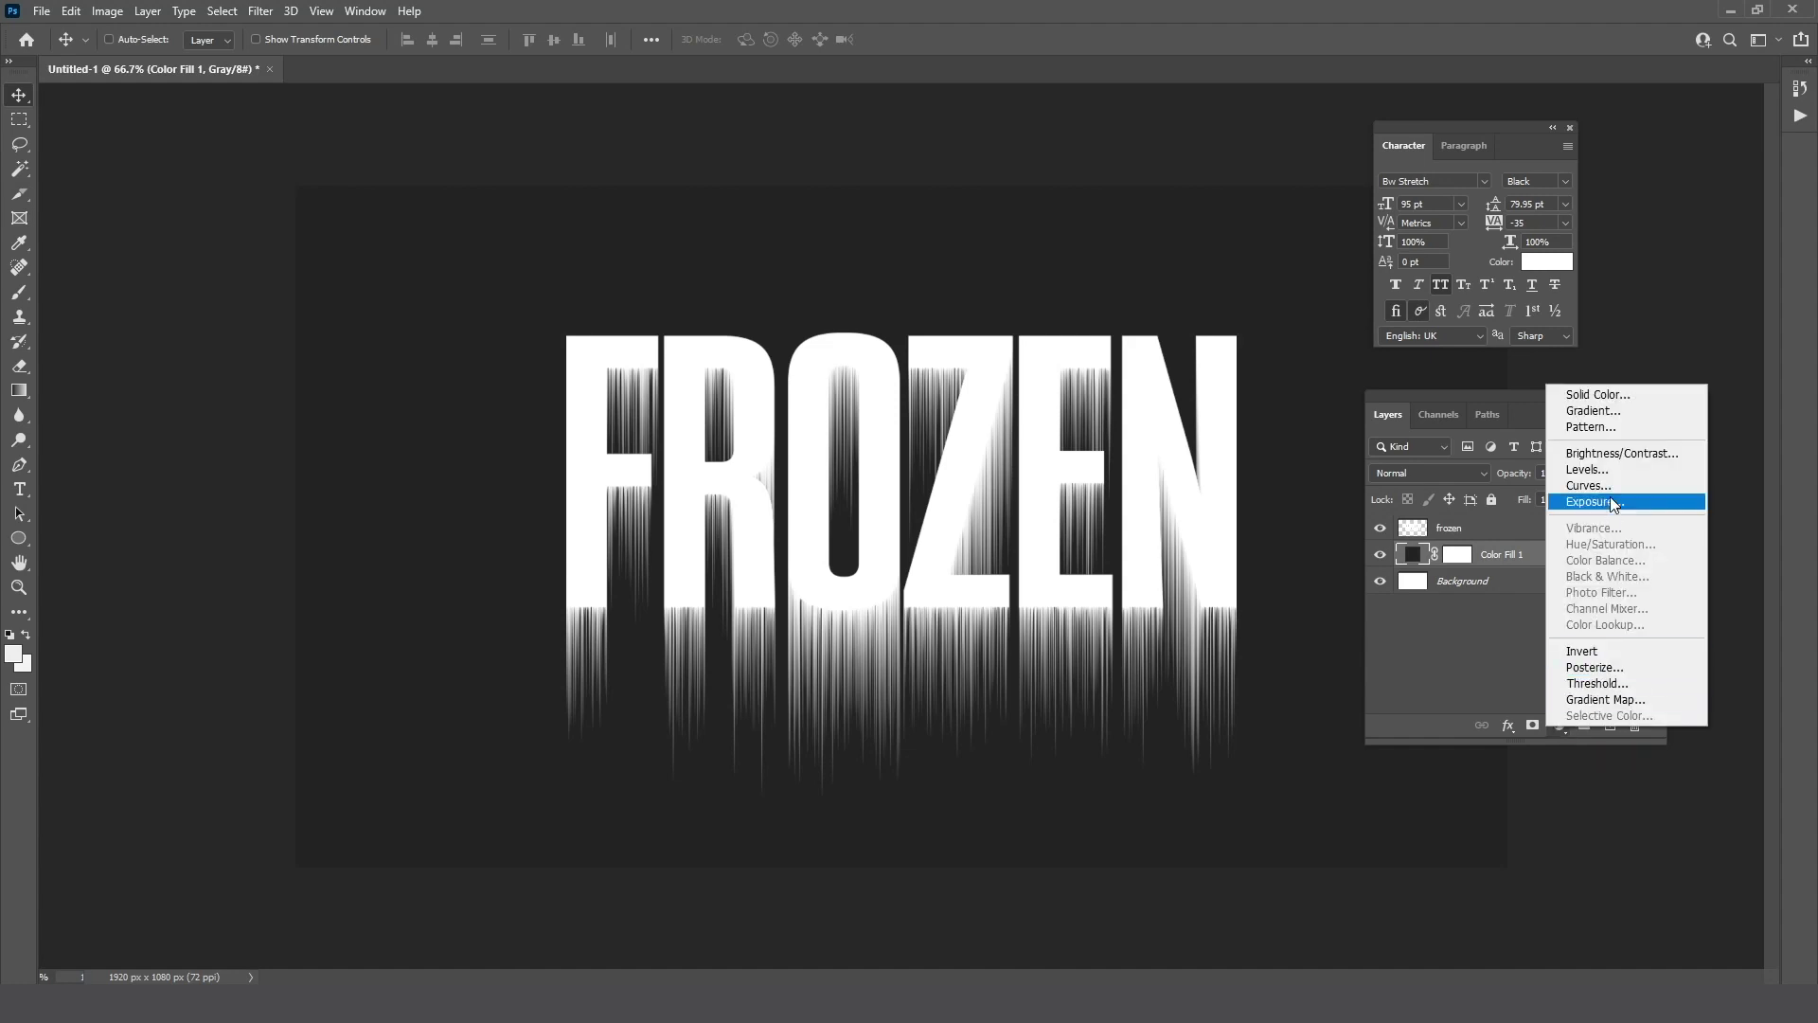
click(1598, 412)
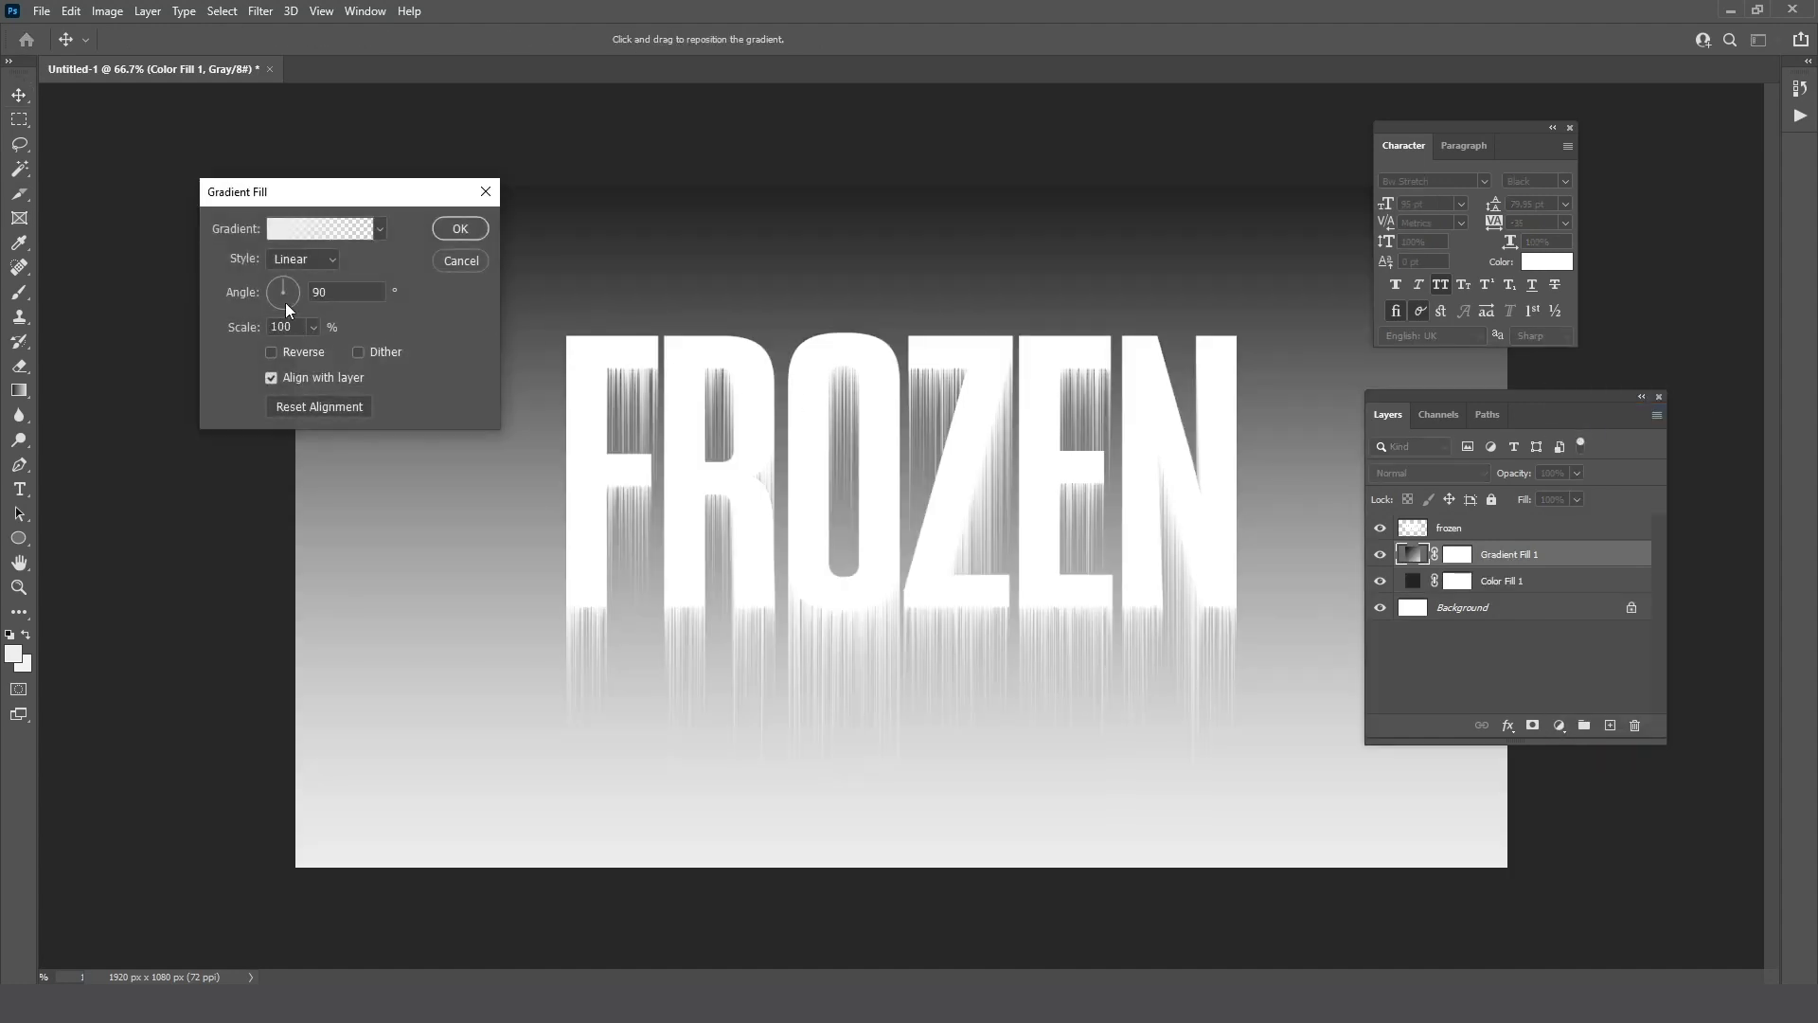
click(280, 235)
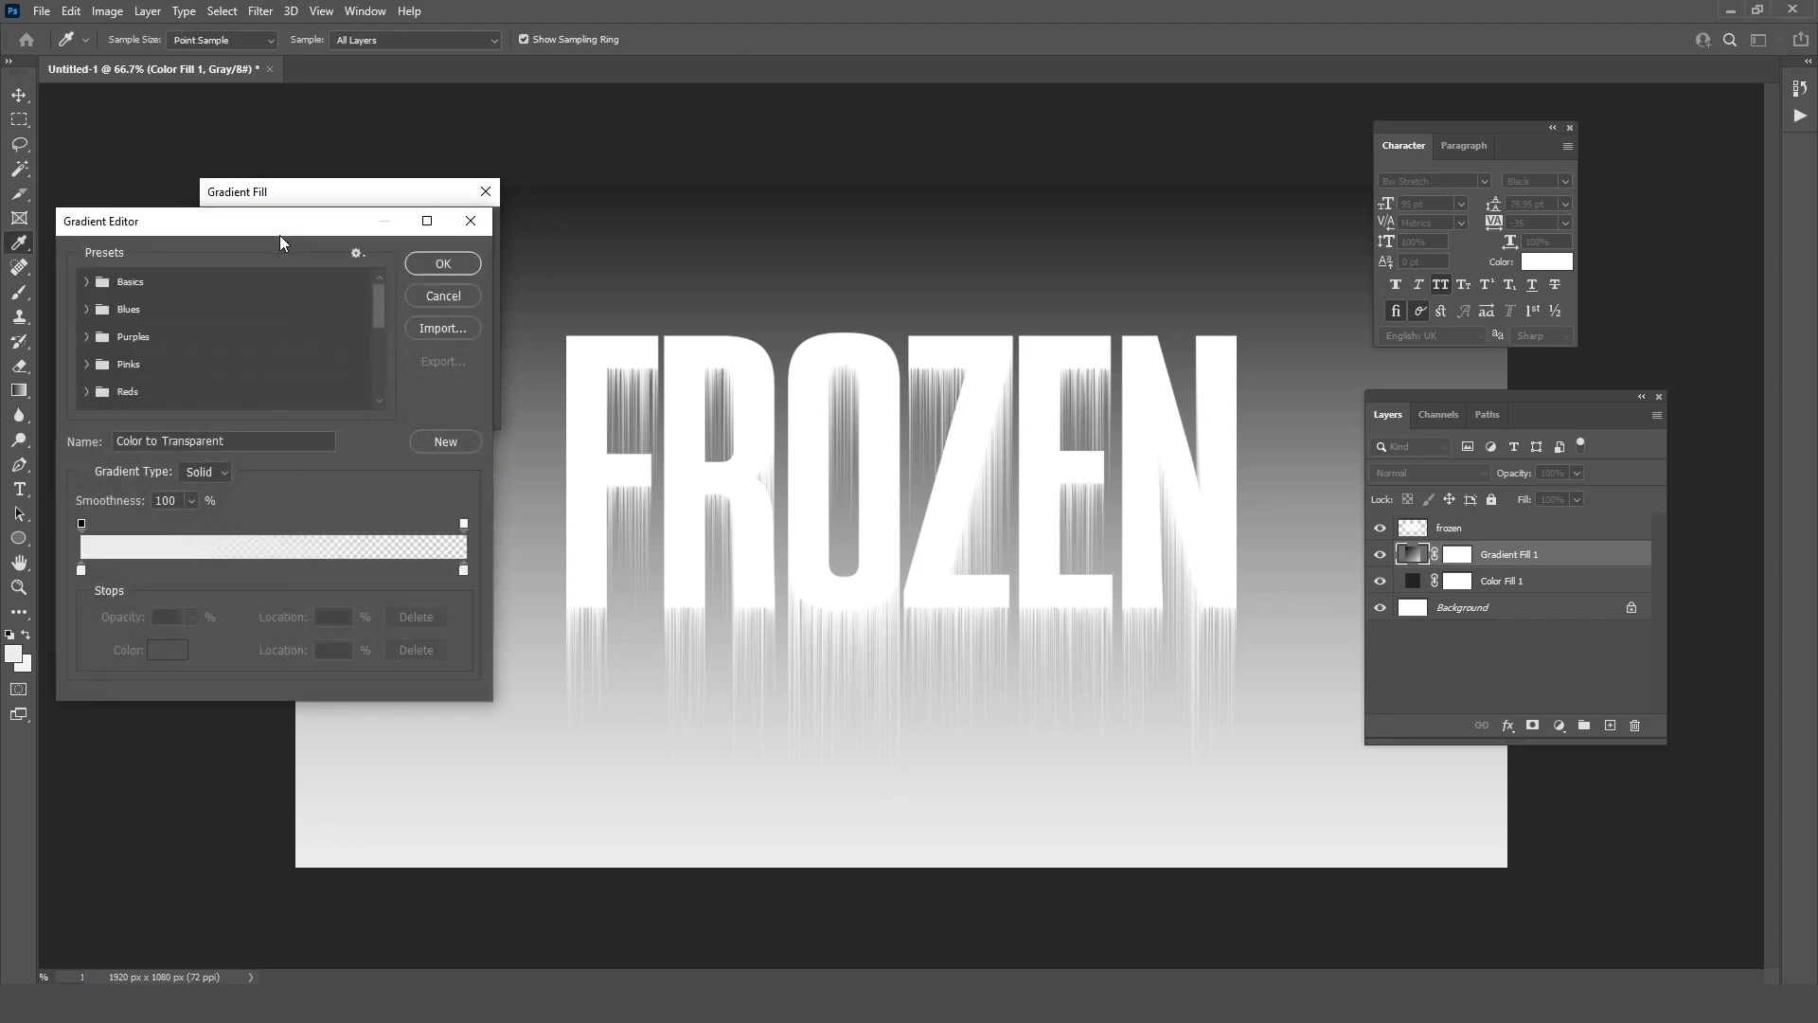
click(88, 282)
click(172, 312)
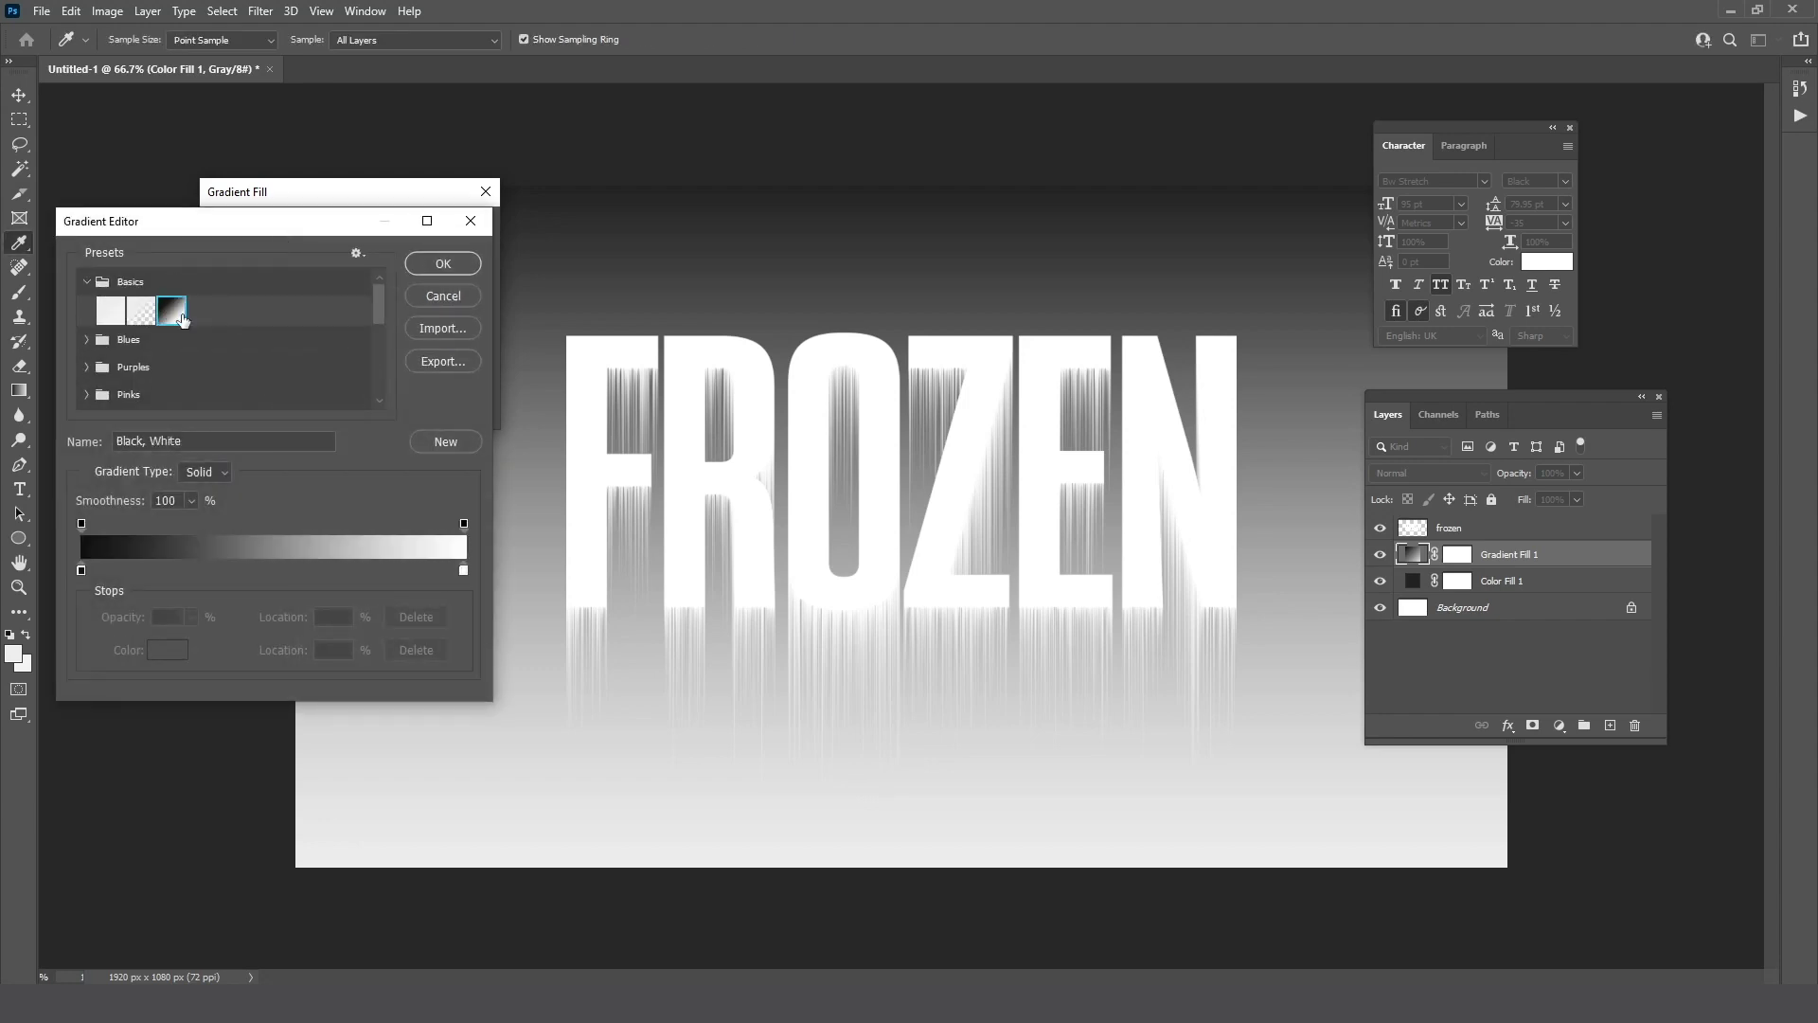
click(440, 266)
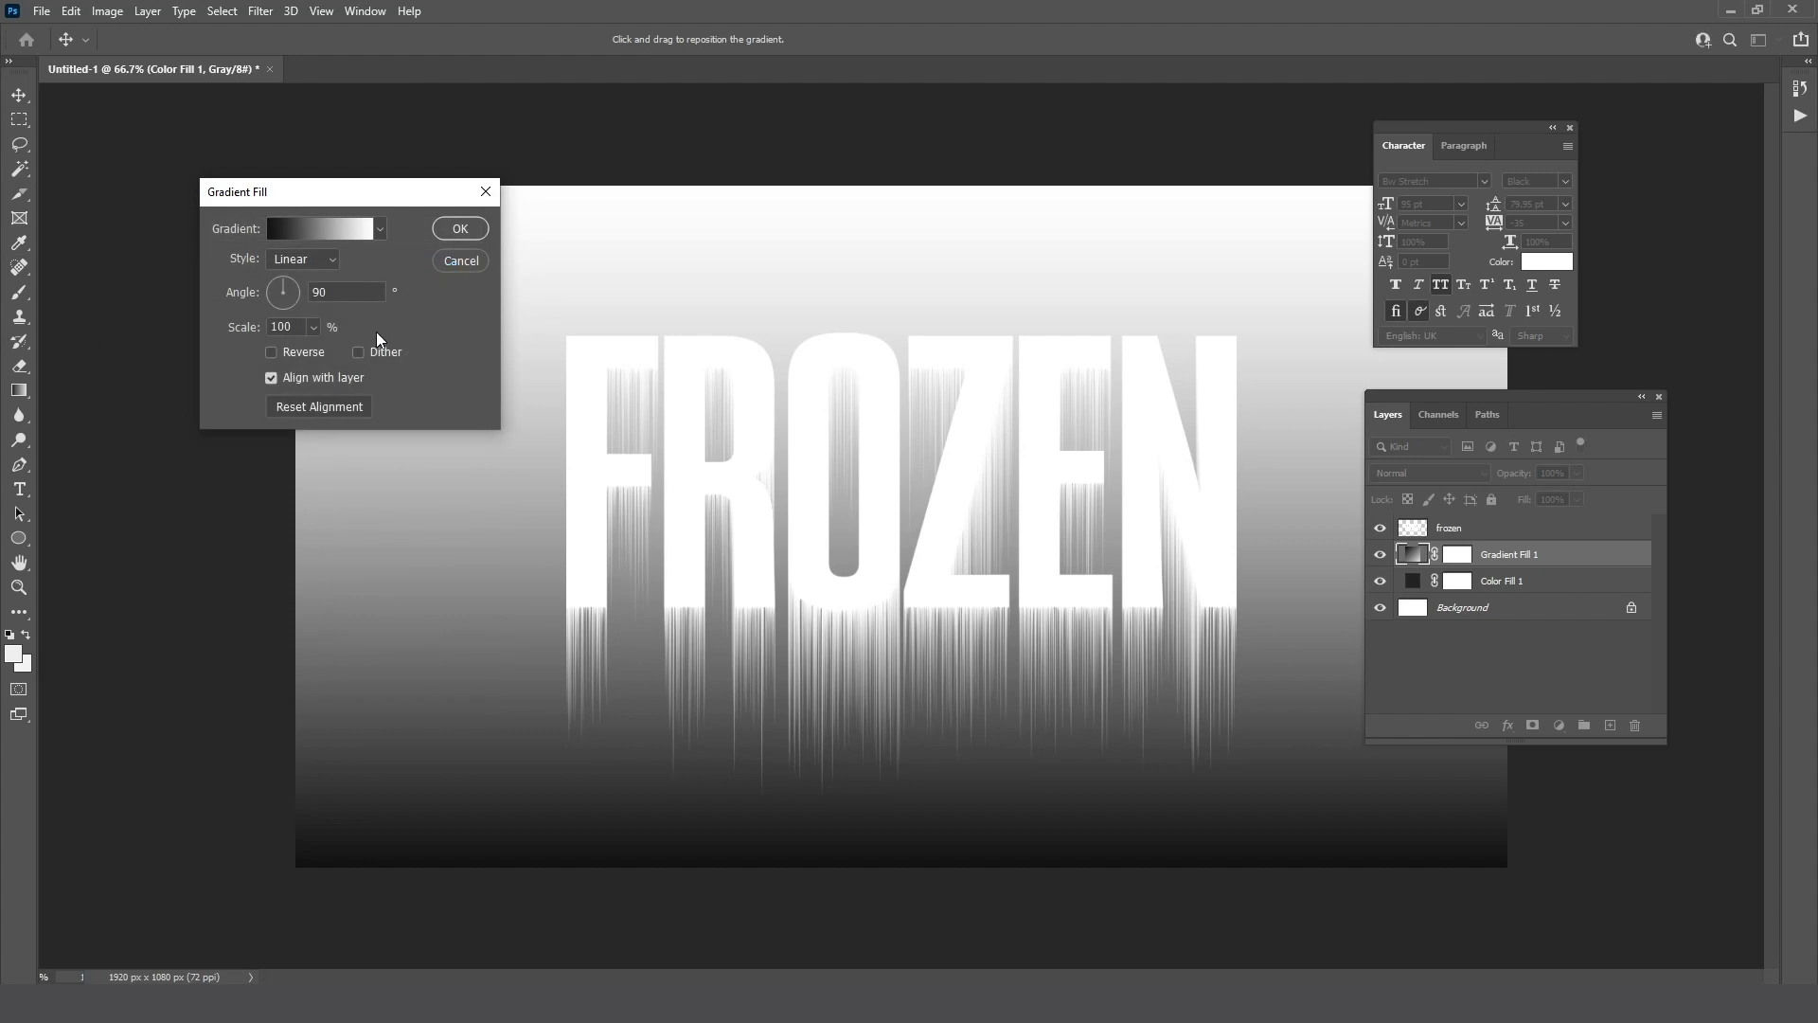
click(303, 258)
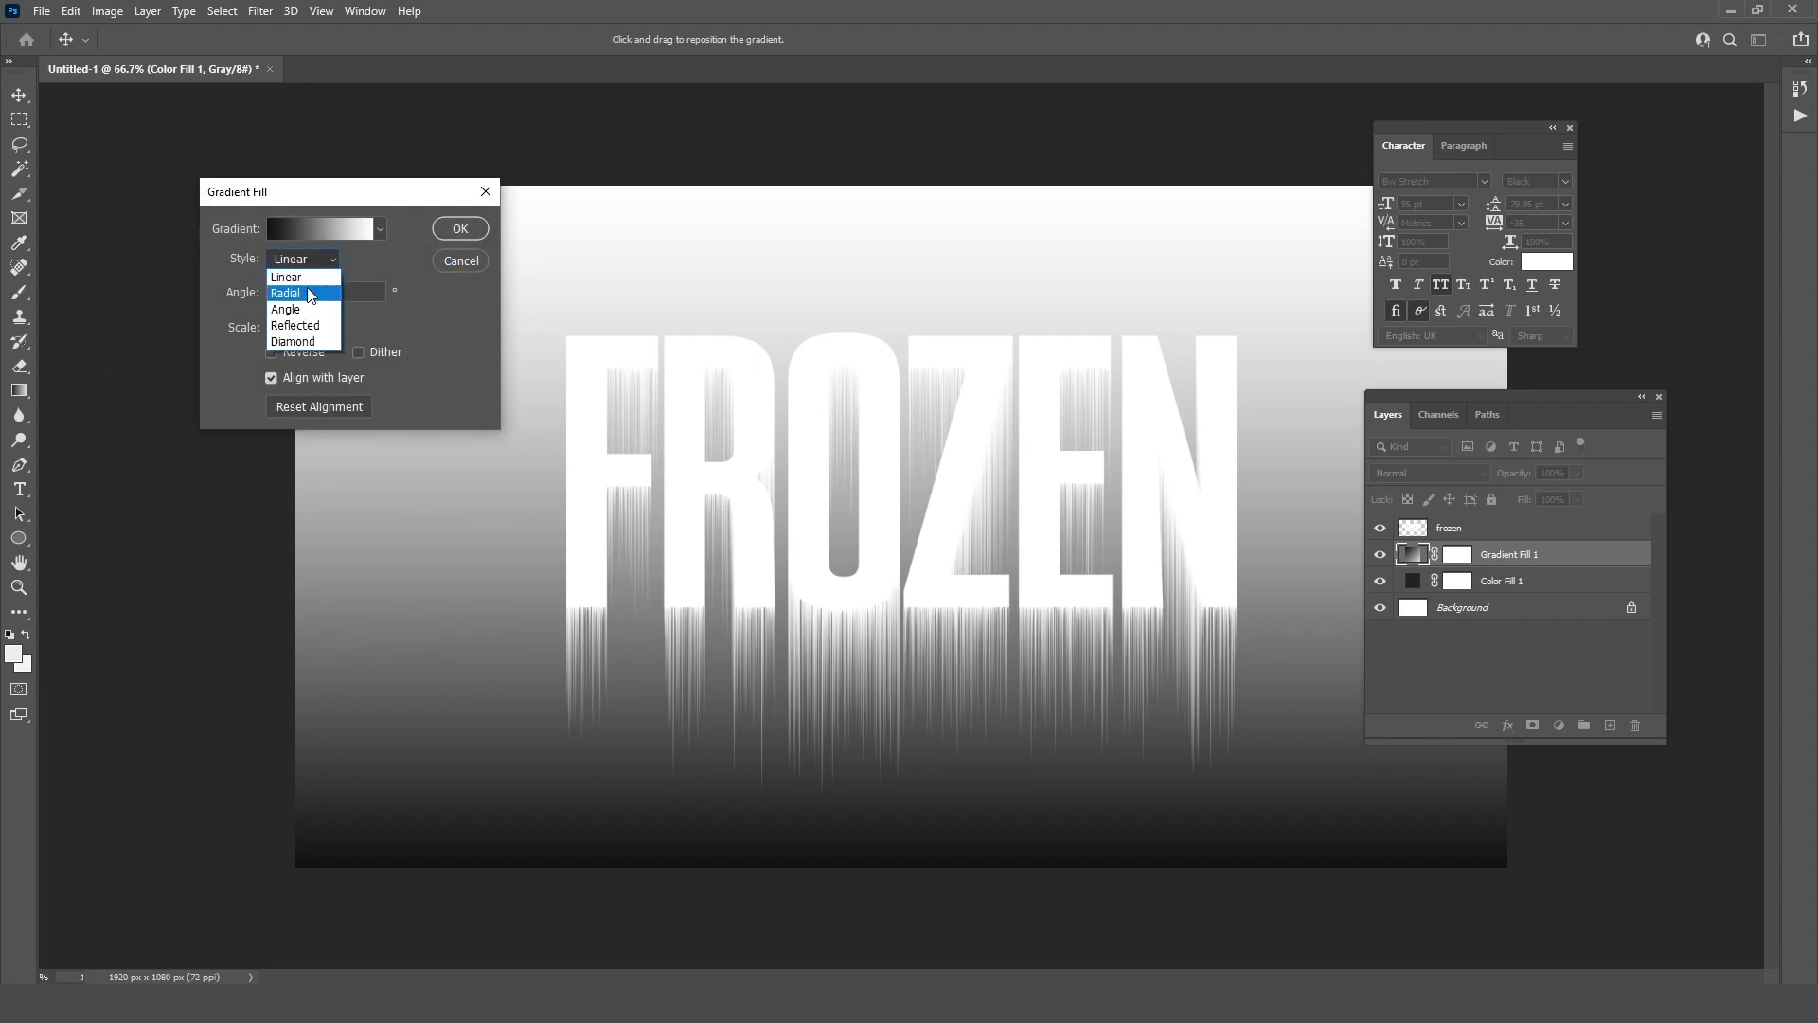
click(296, 289)
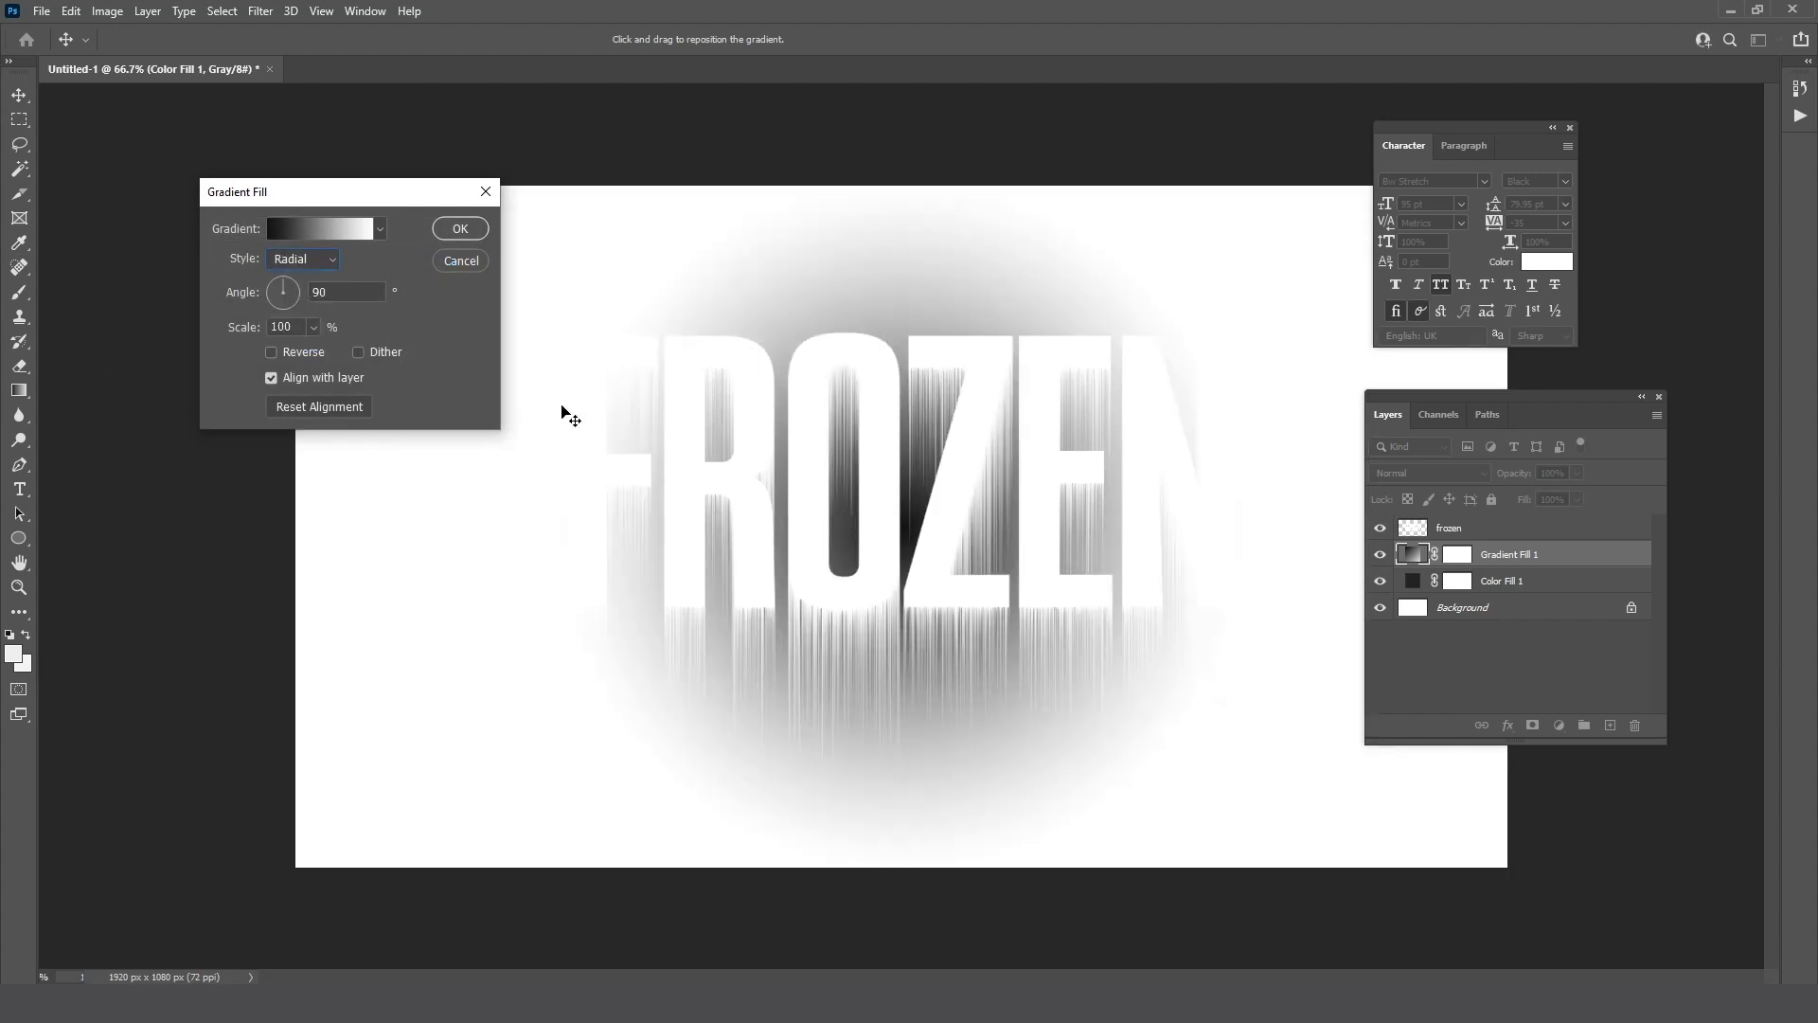
click(305, 353)
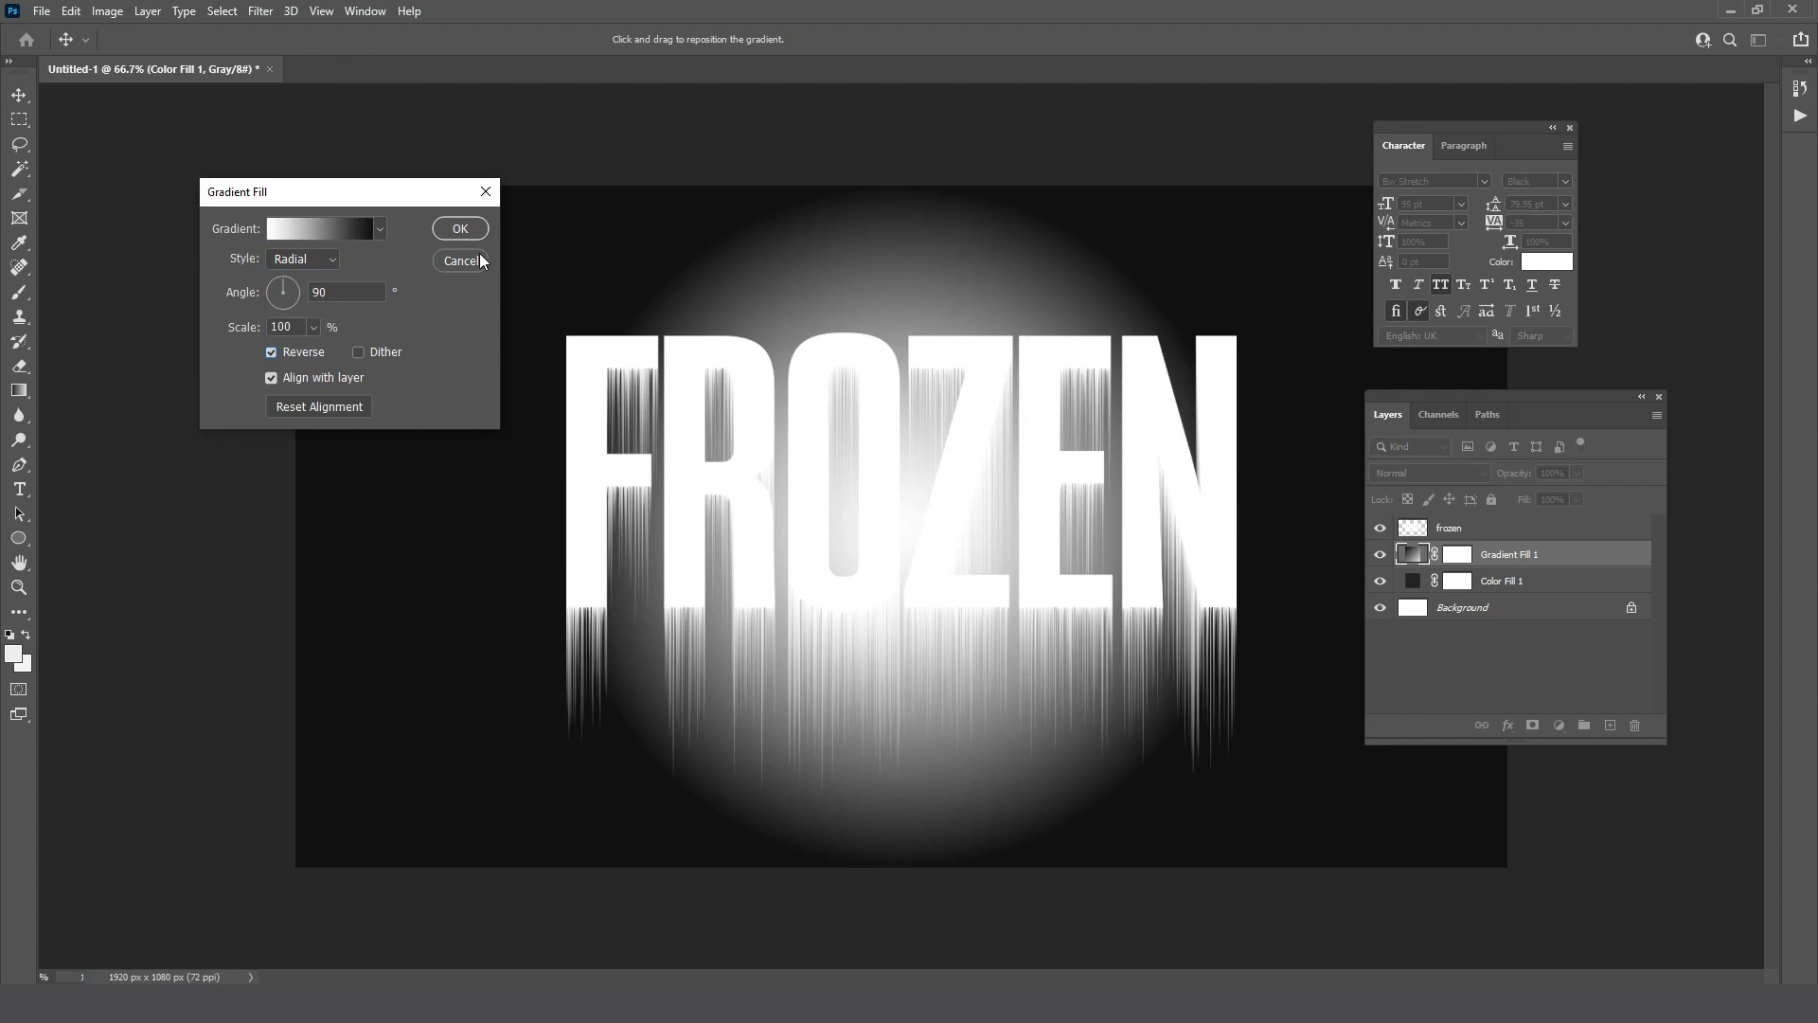
click(460, 229)
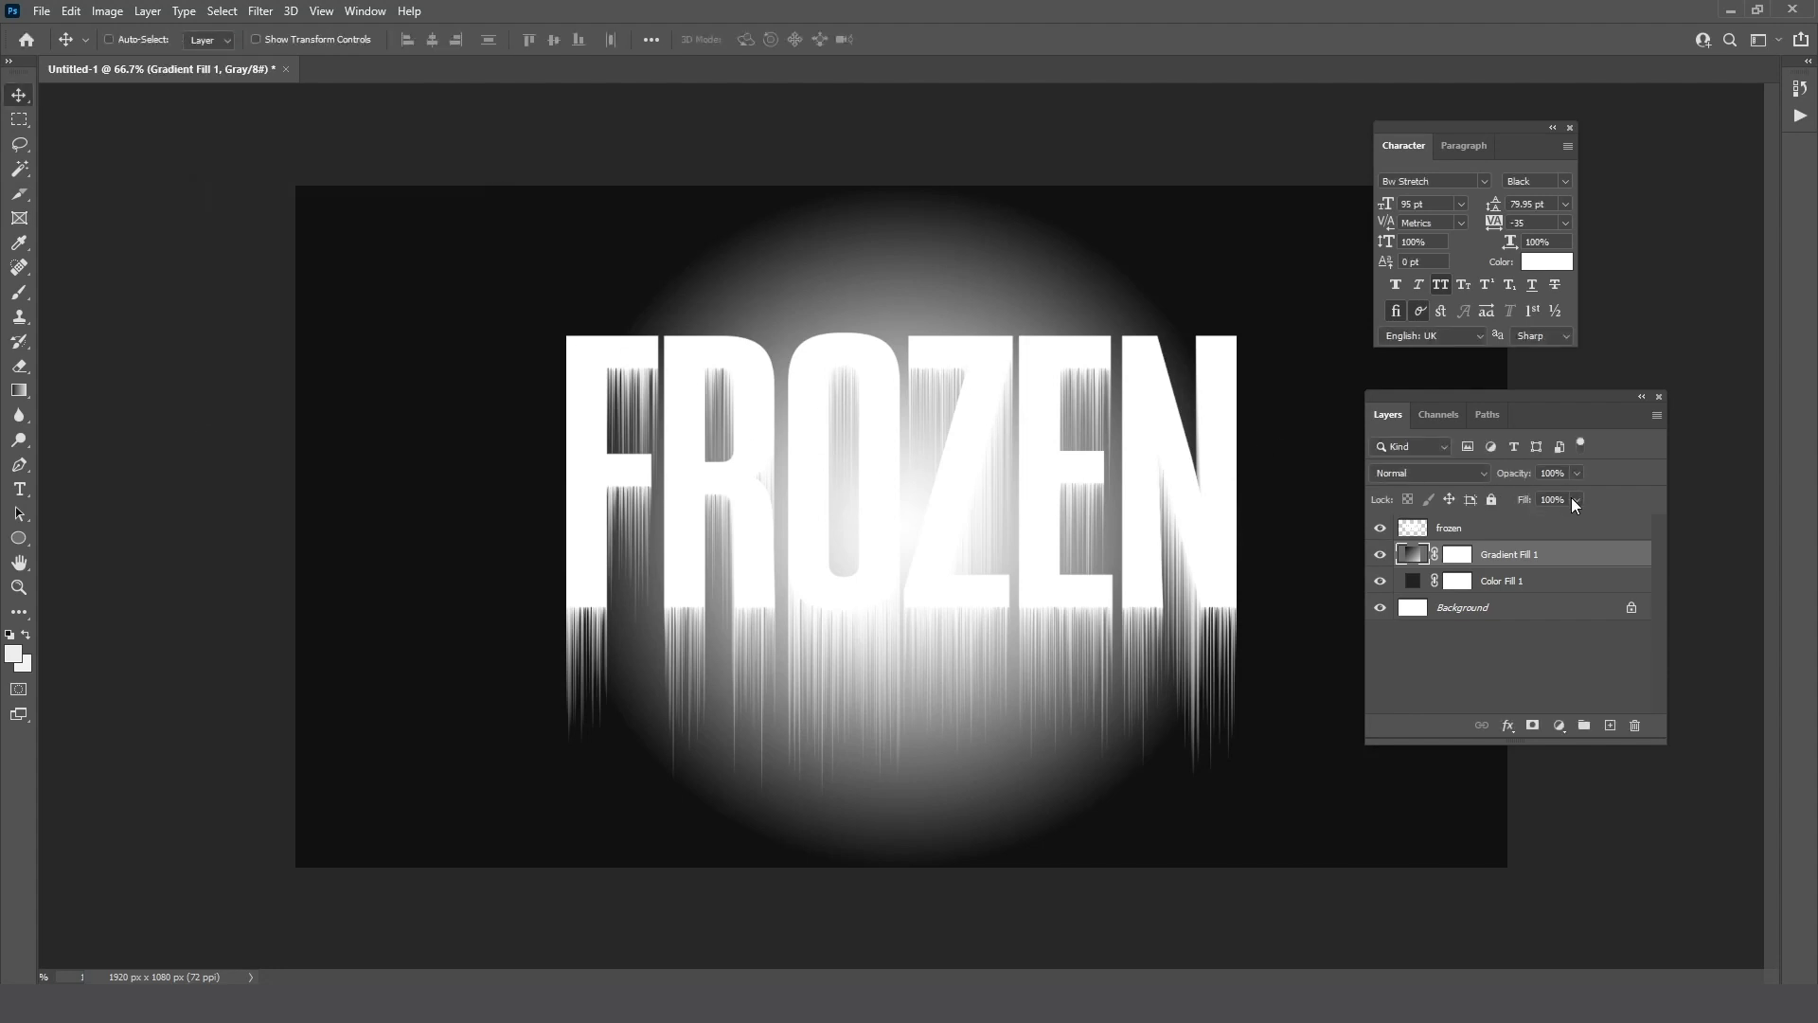
- Lower the Gradient Fill 1 layer's opacity to 24%
click(1573, 473)
drag(1530, 498, 1511, 496)
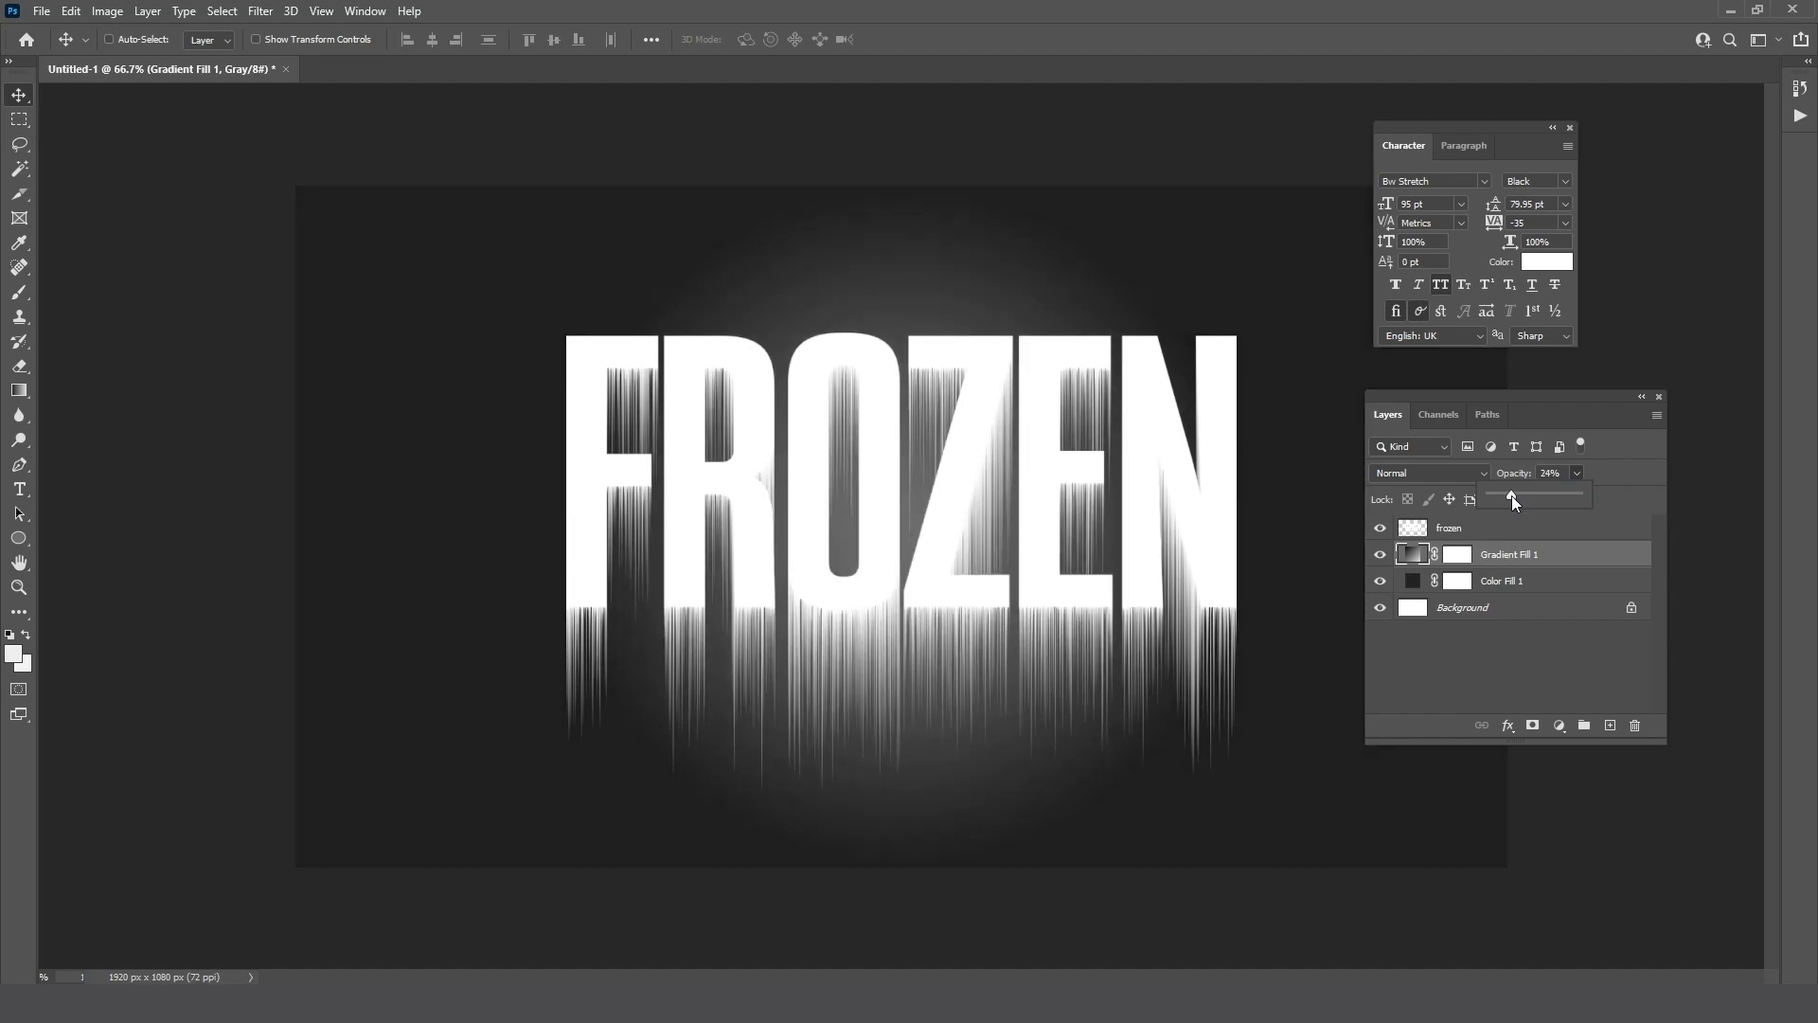
click(1564, 538)
click(1564, 538)
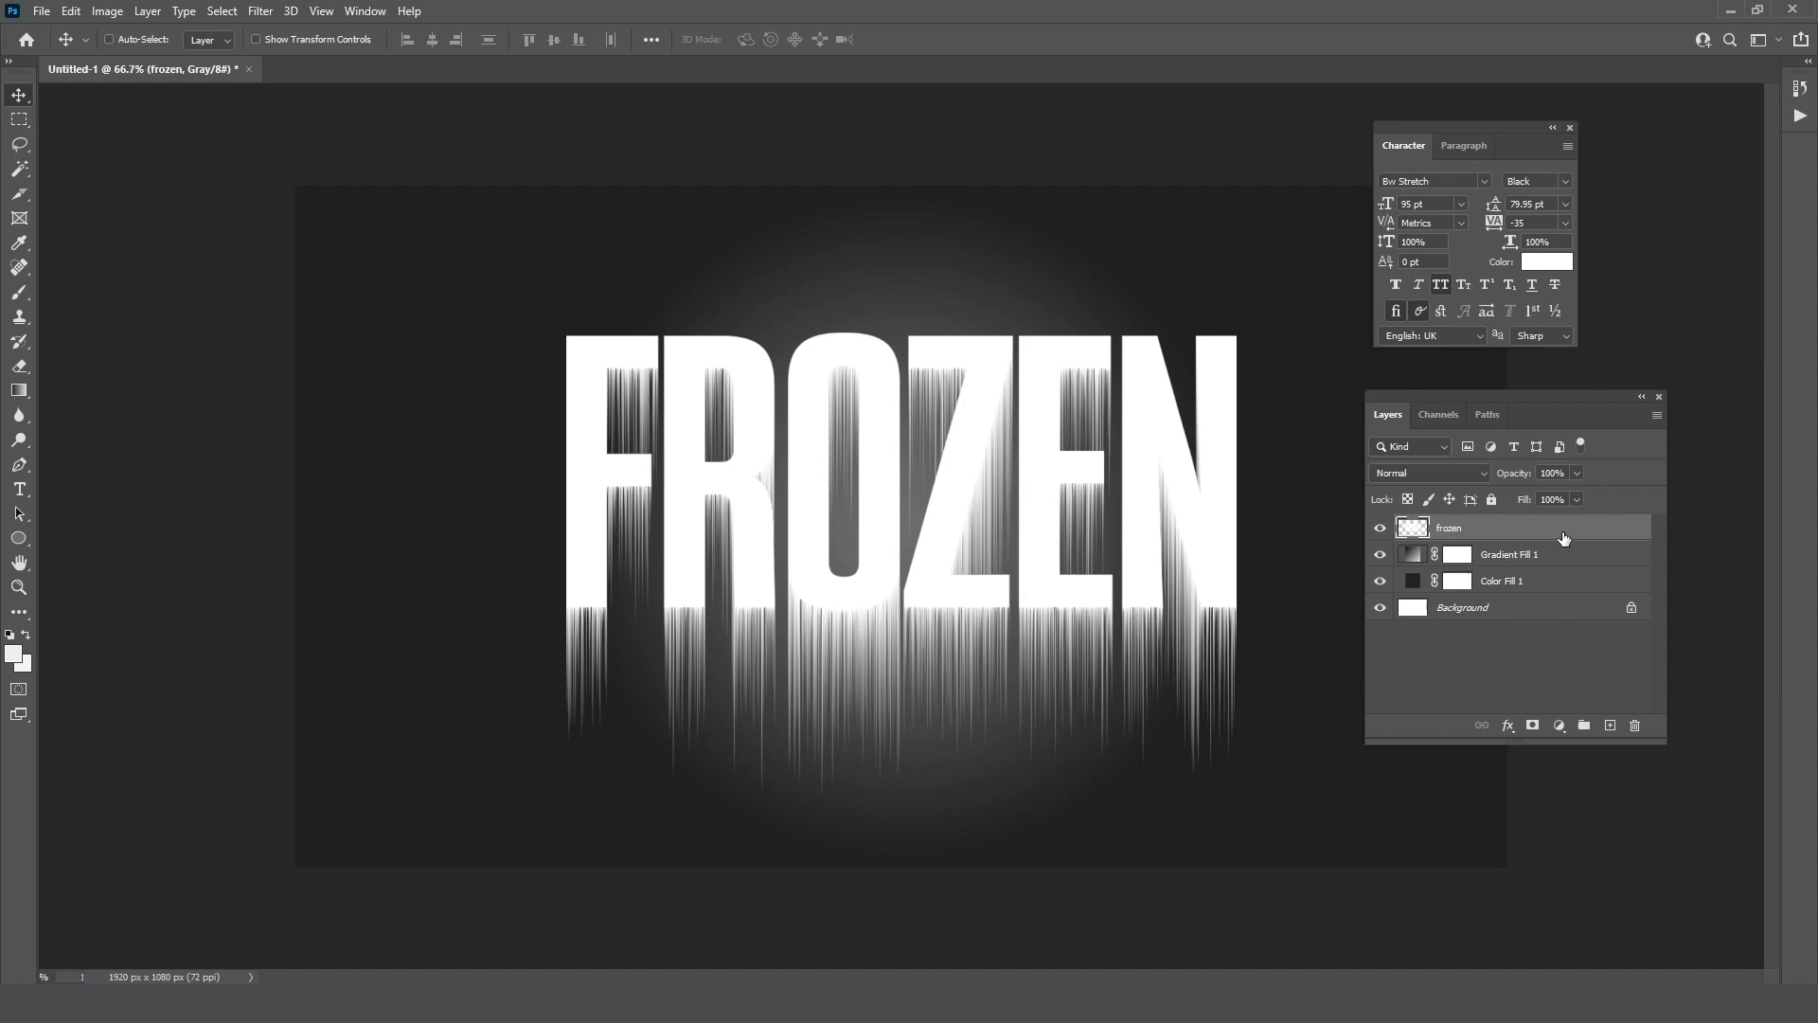
- Give FROZEN a Multiply drop shadow at 100% opacity, 30 px distance and 30 px size
click(1507, 725)
click(1536, 918)
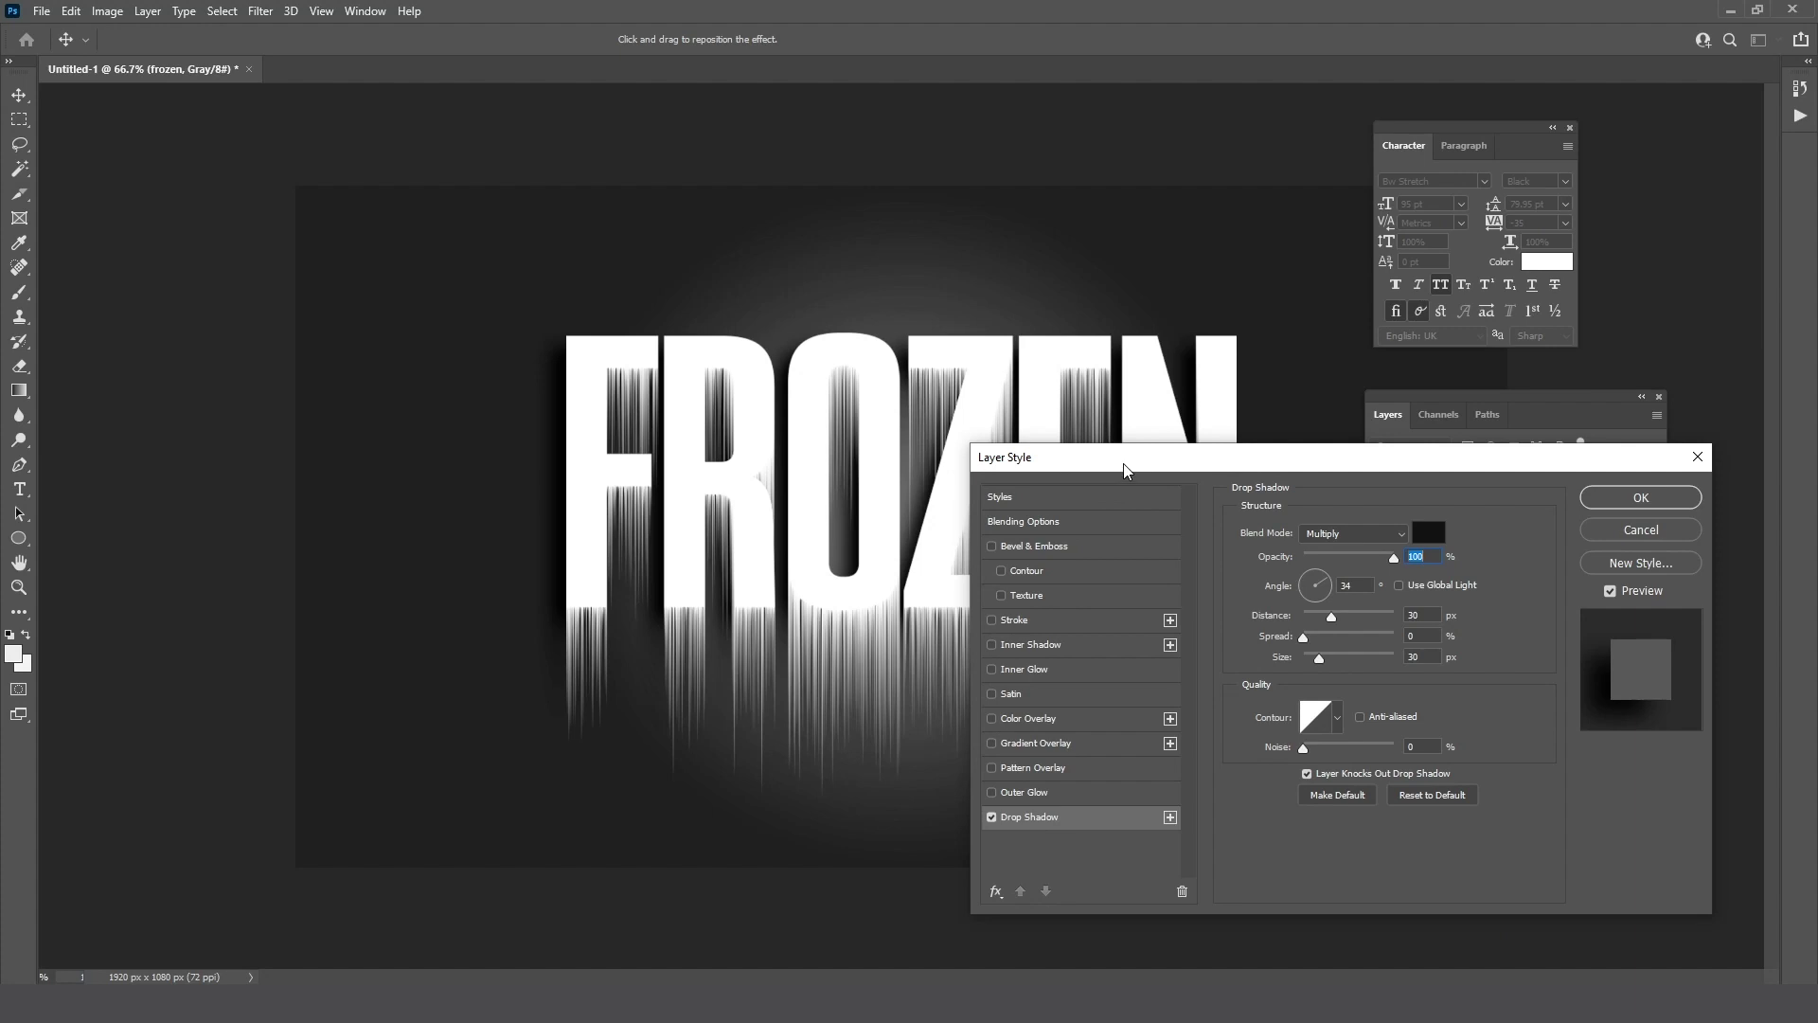
drag(1124, 471, 1039, 480)
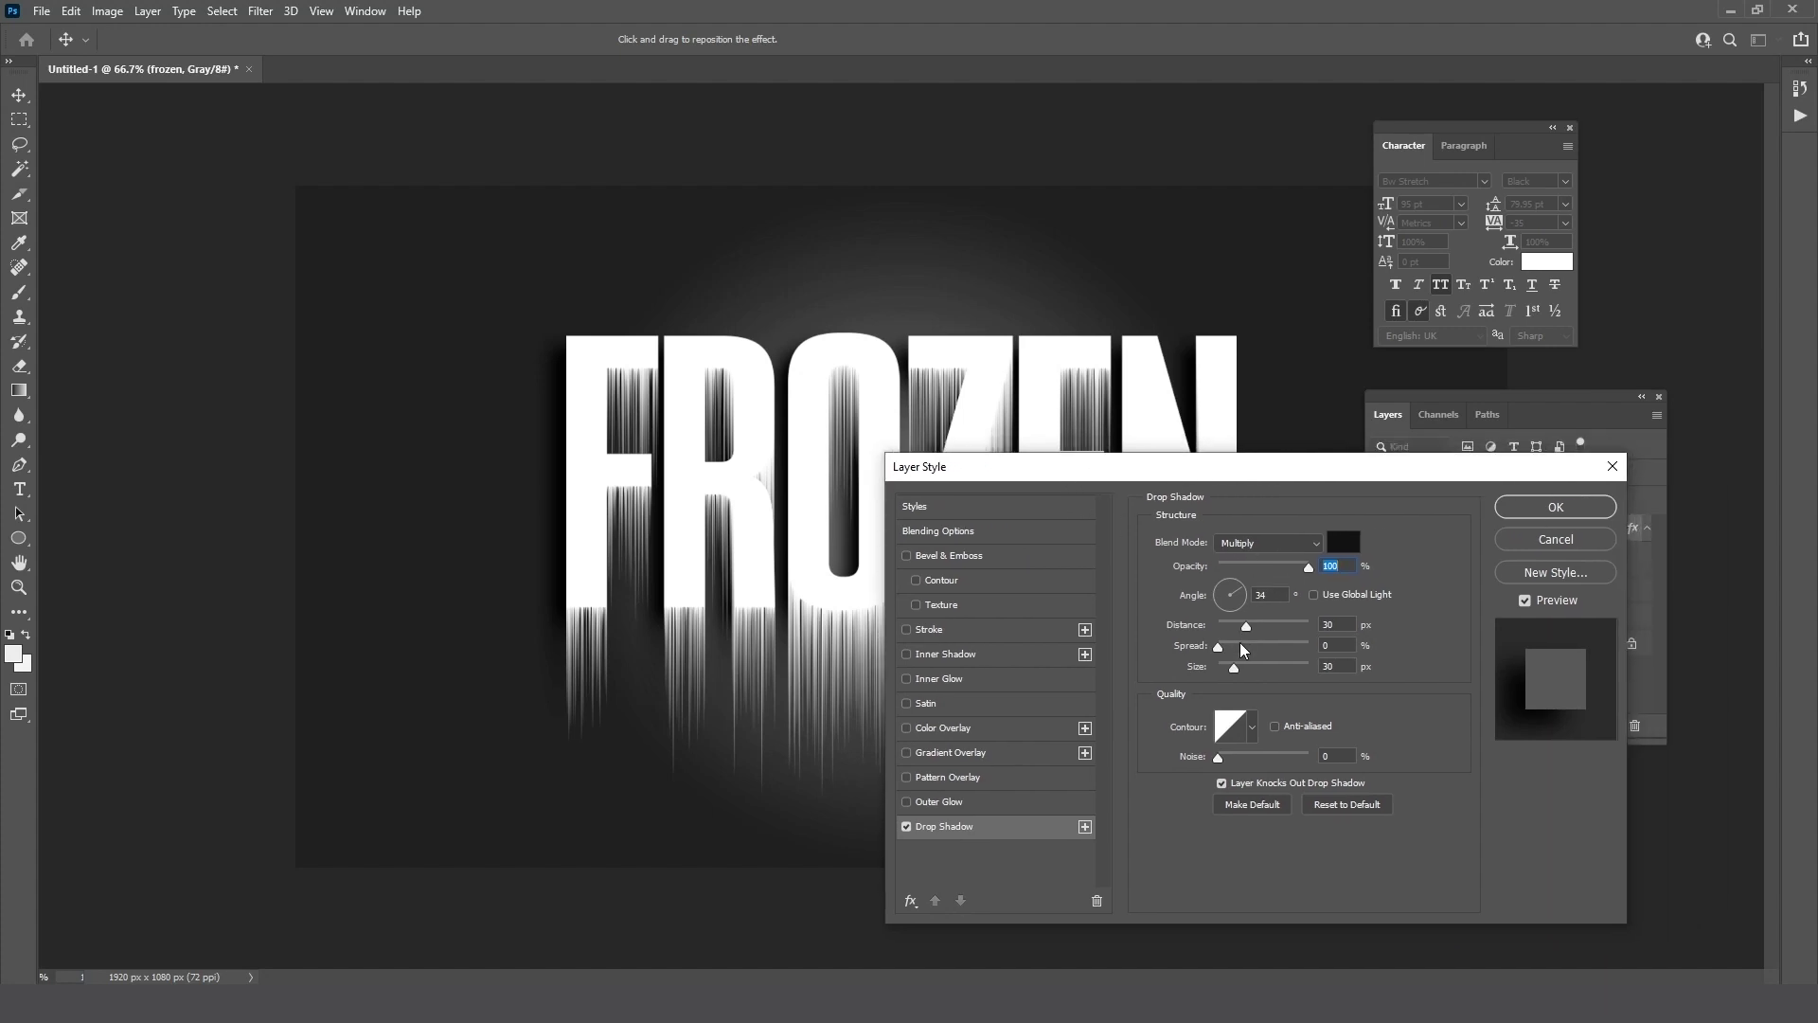
drag(1162, 478, 1097, 359)
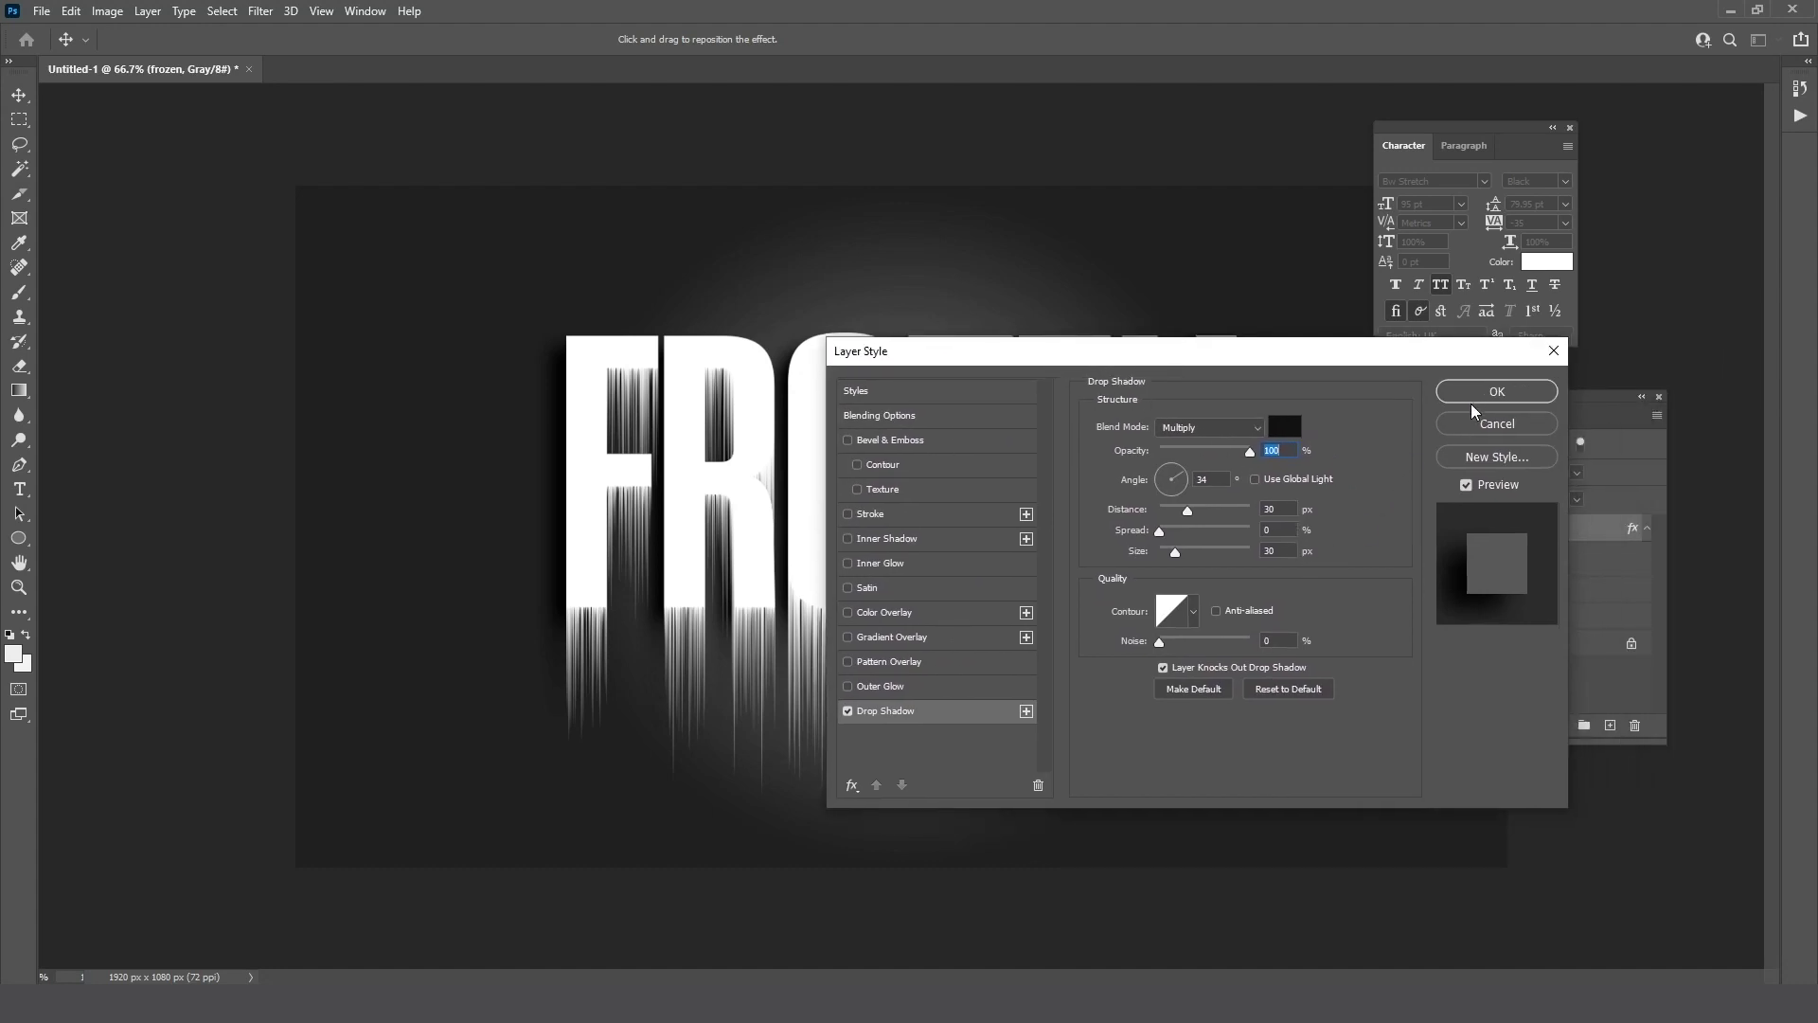
click(1496, 392)
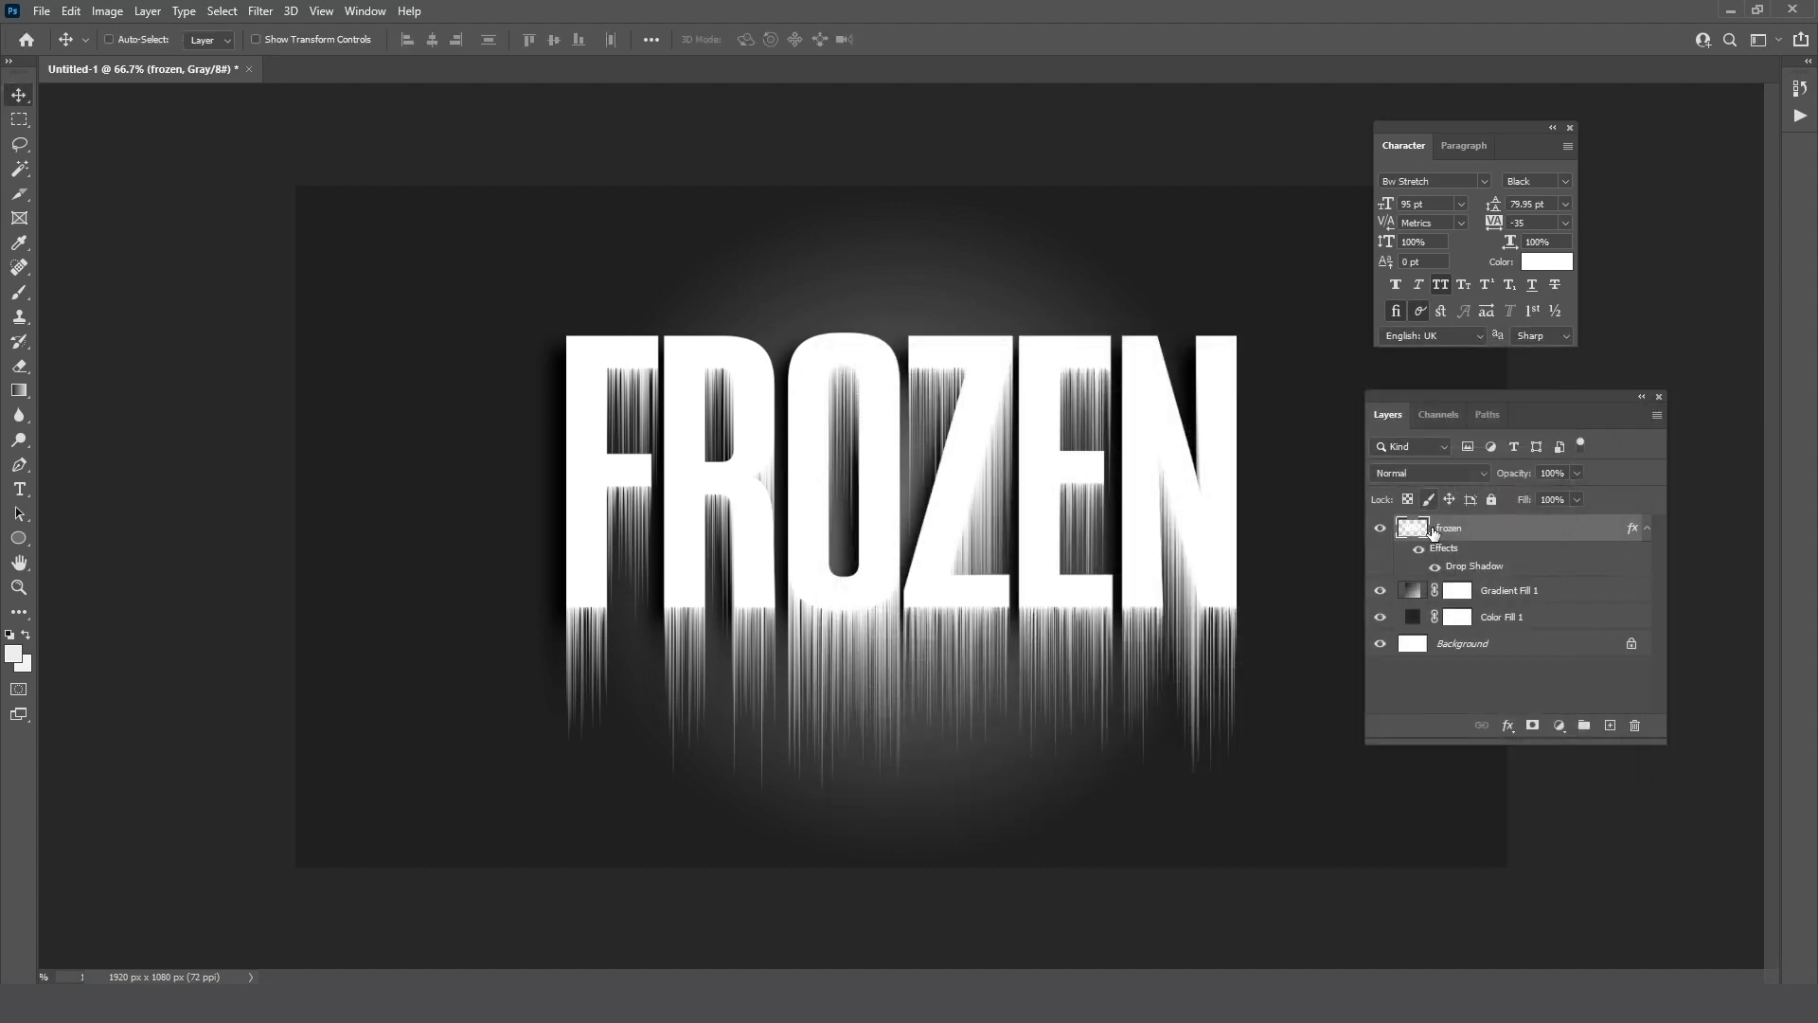
click(1528, 596)
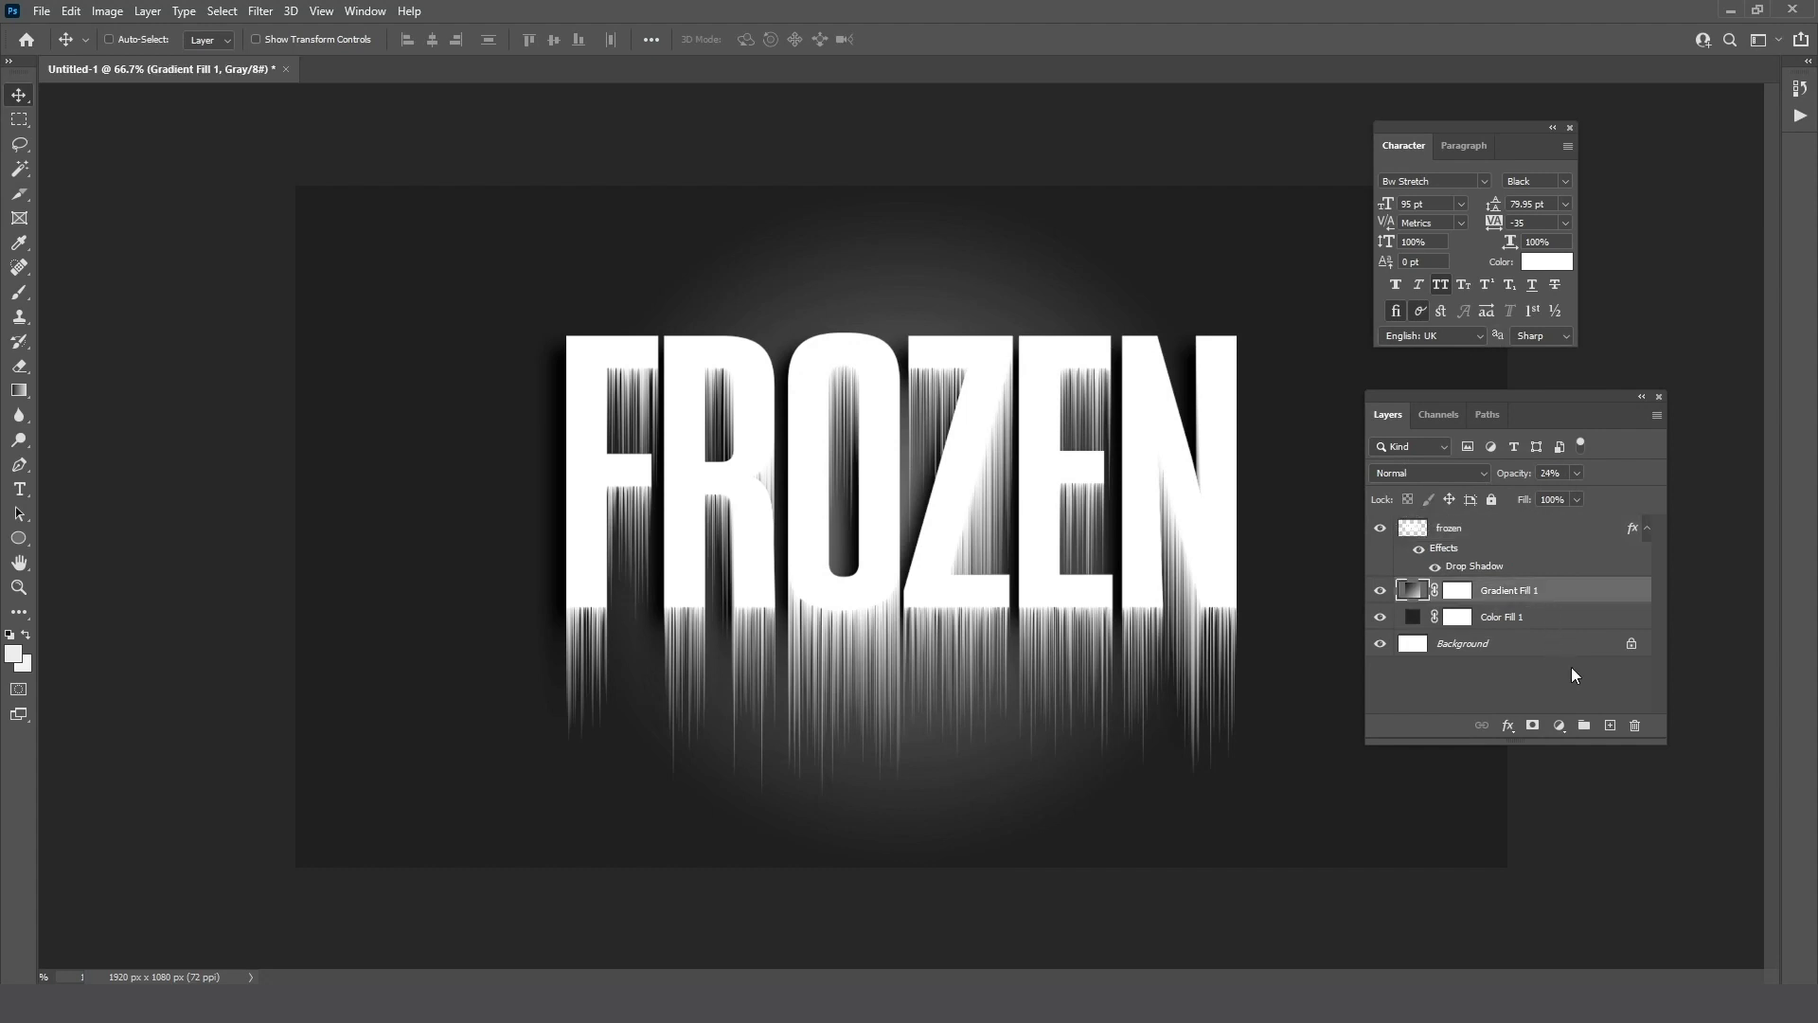
- Add a Pattern Fill layer using the grey Legacy Stone pattern at 100% scale
click(1560, 728)
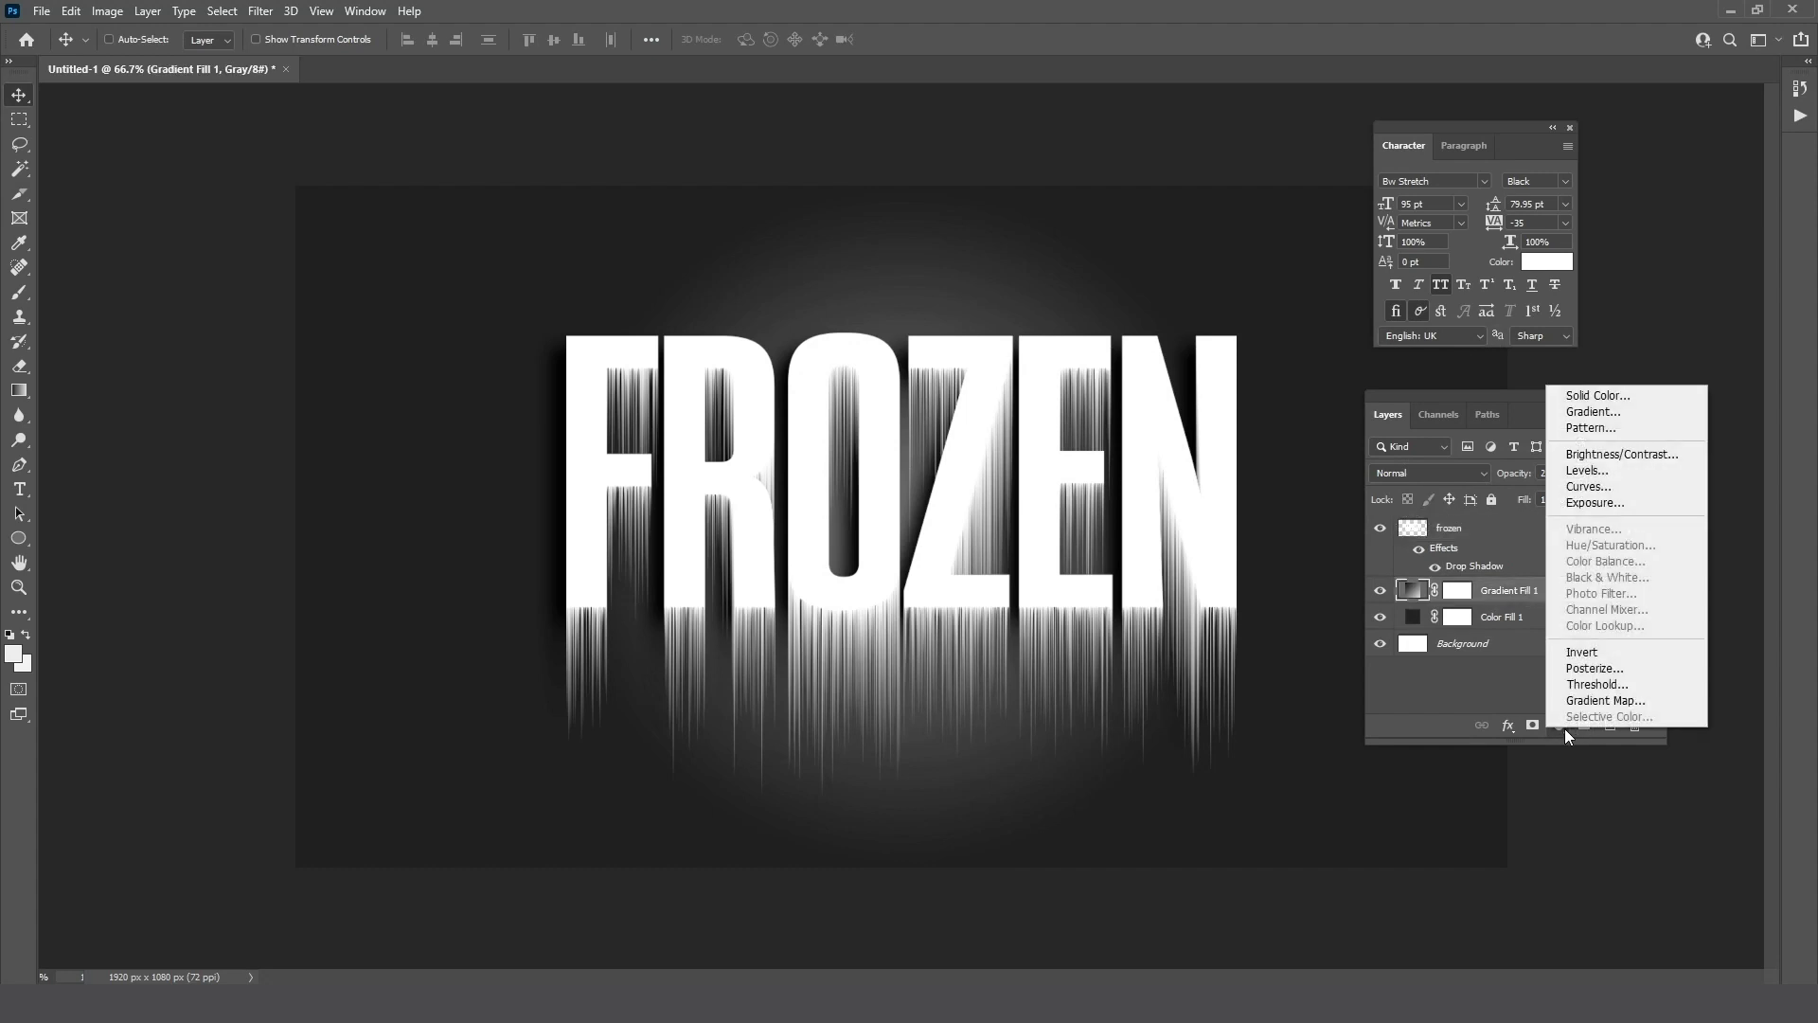
click(1587, 434)
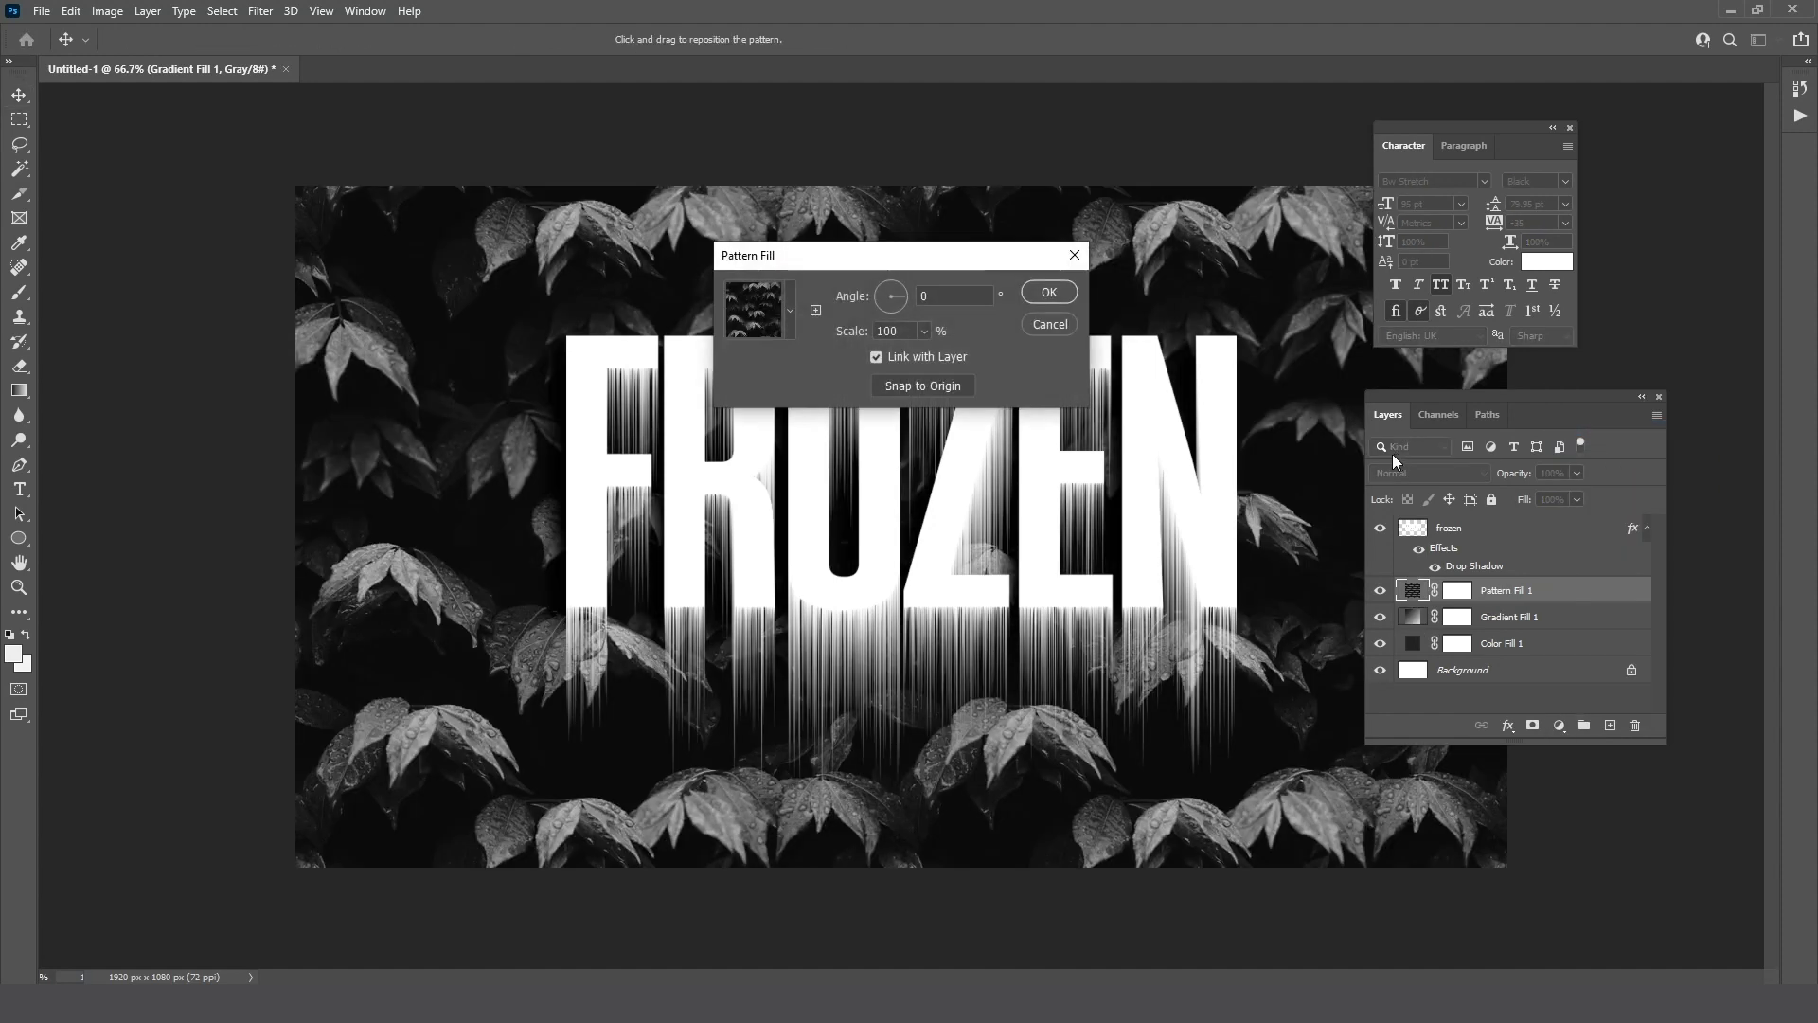
click(791, 309)
click(639, 451)
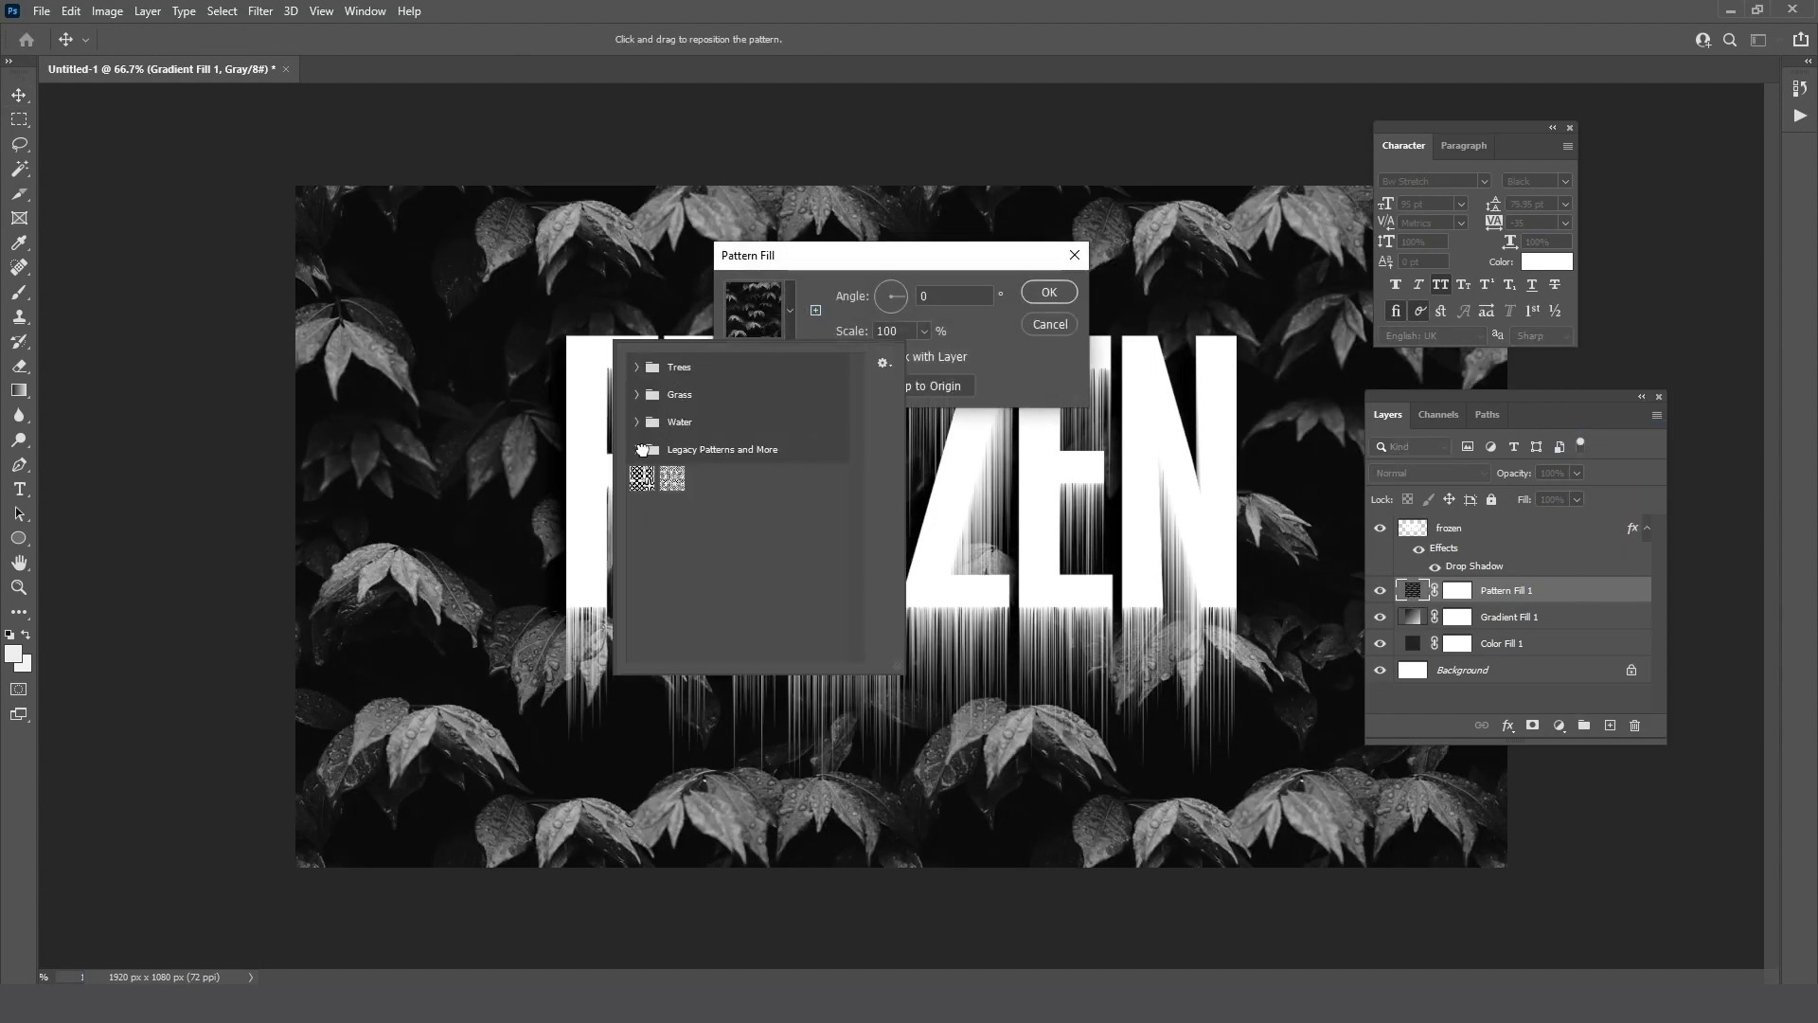
click(638, 449)
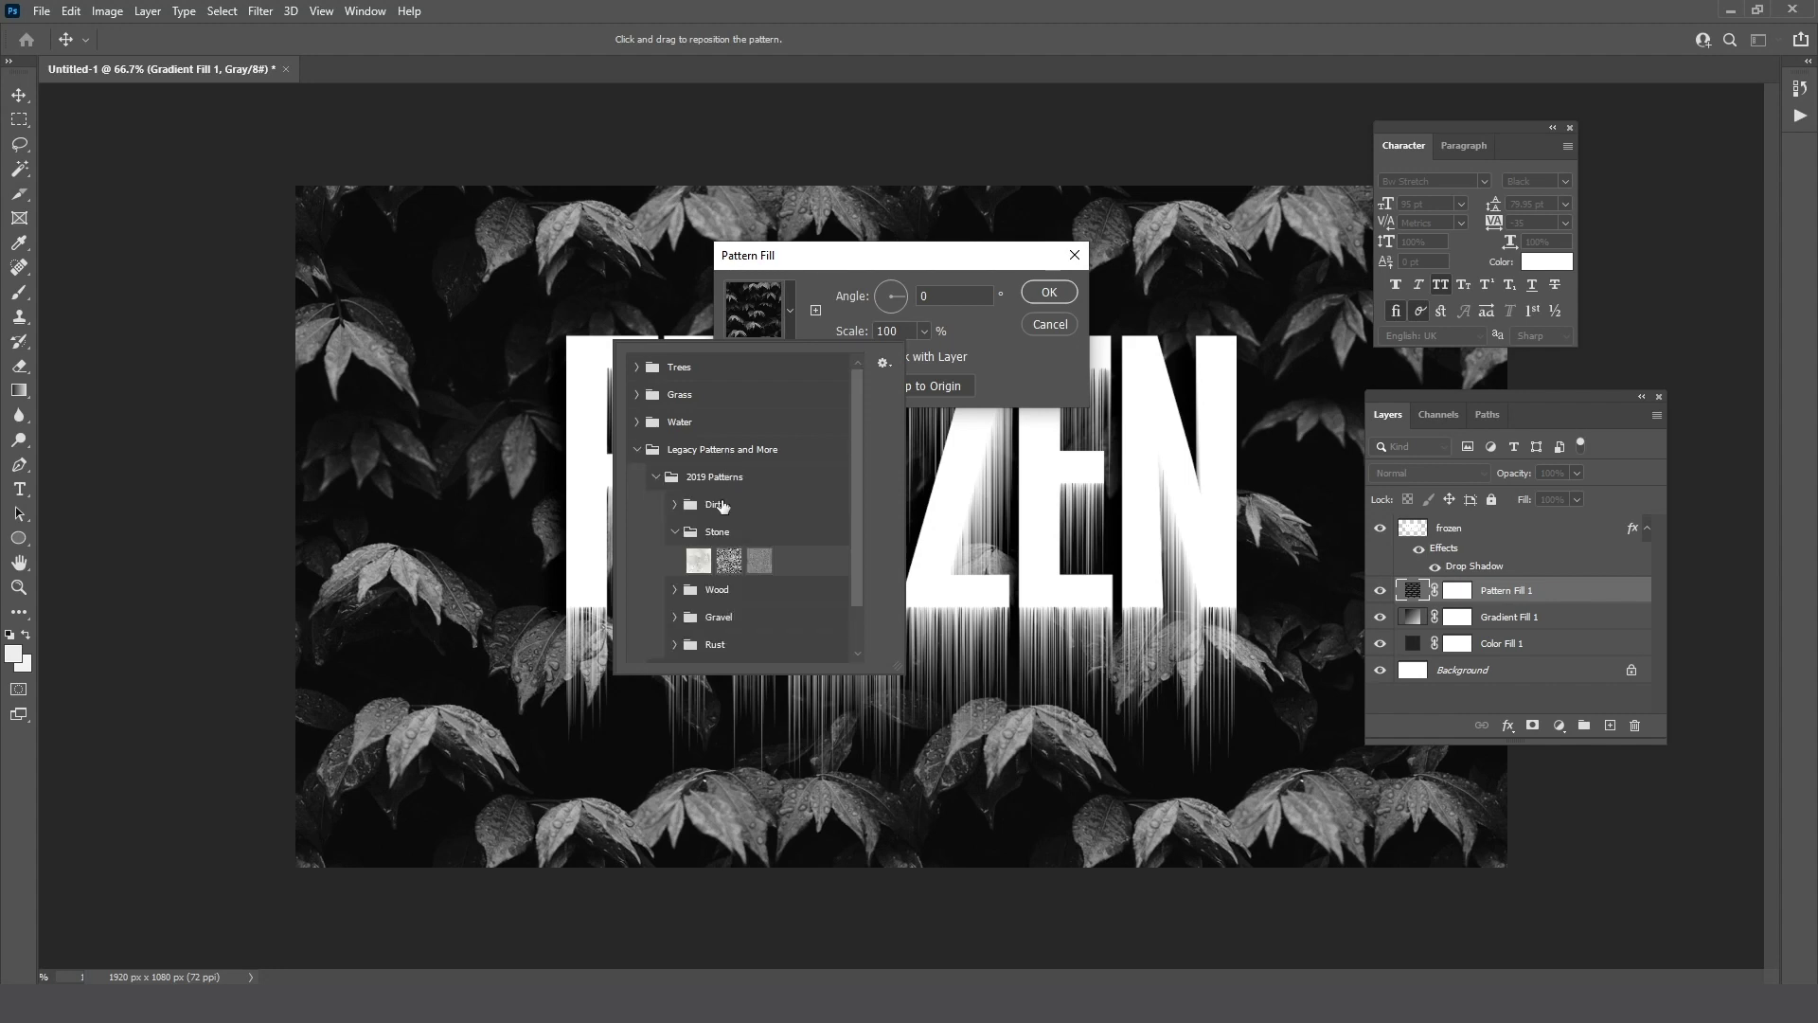
click(761, 562)
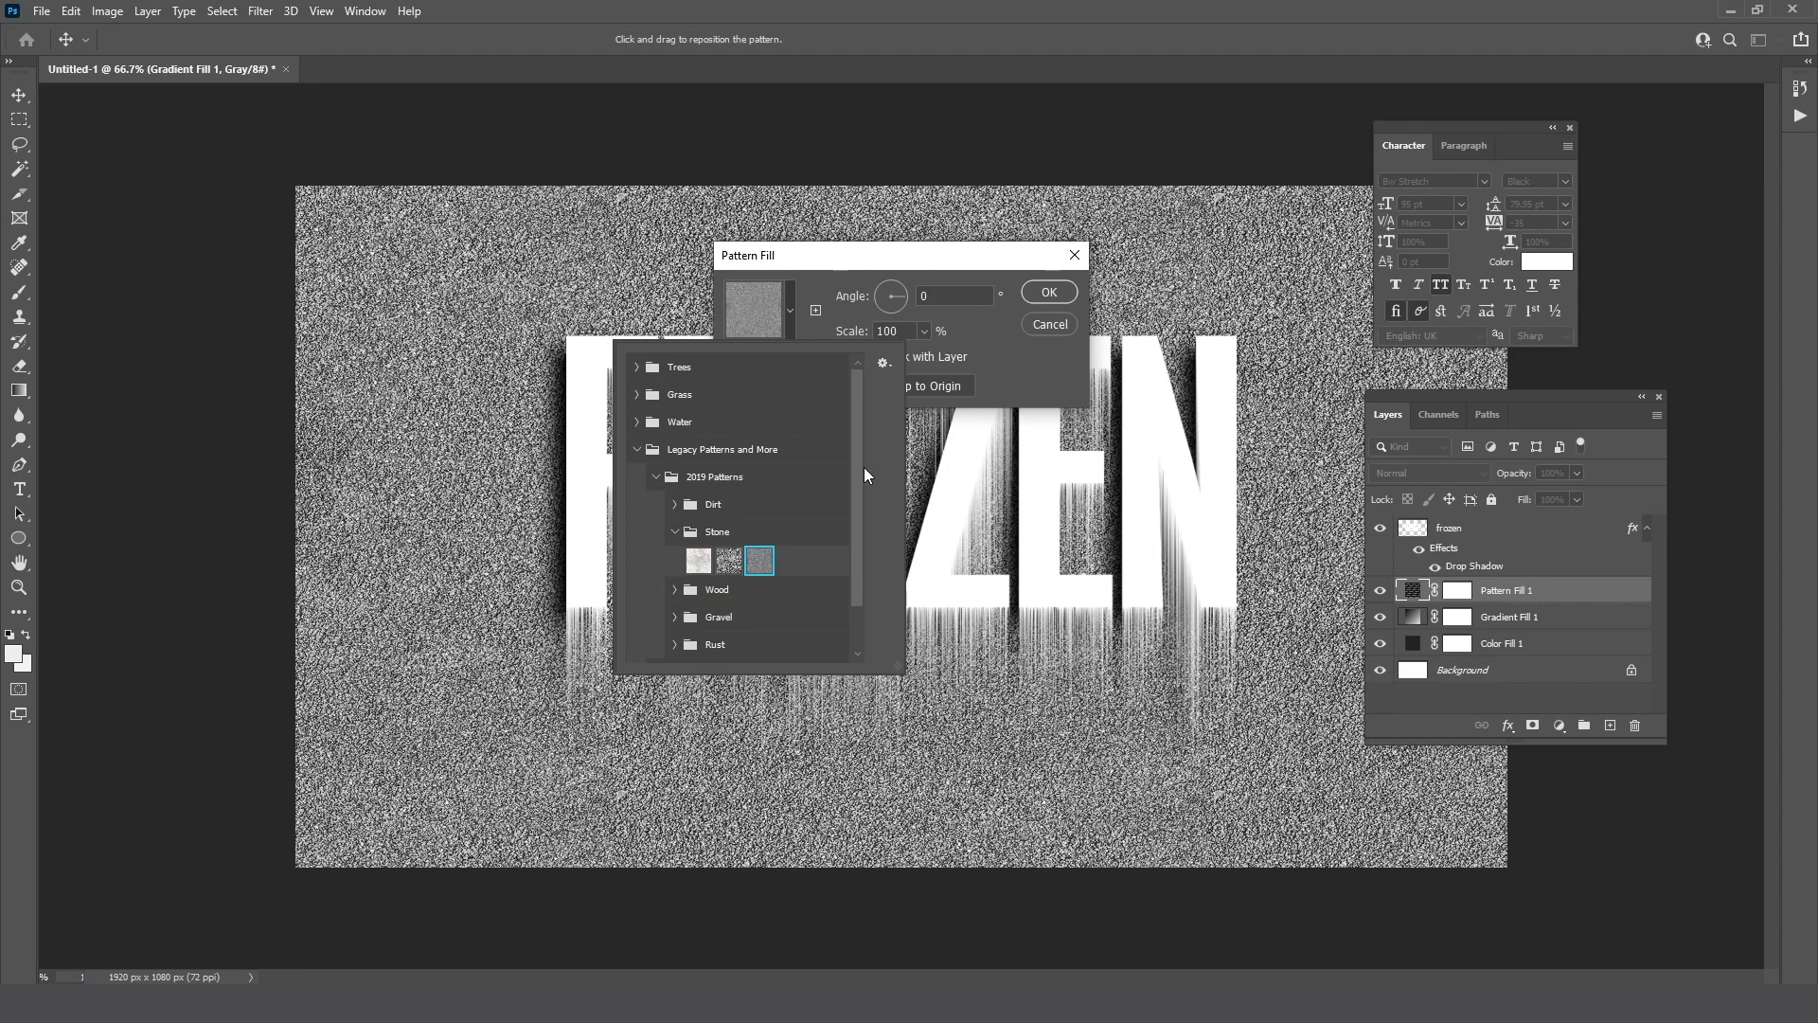
click(980, 349)
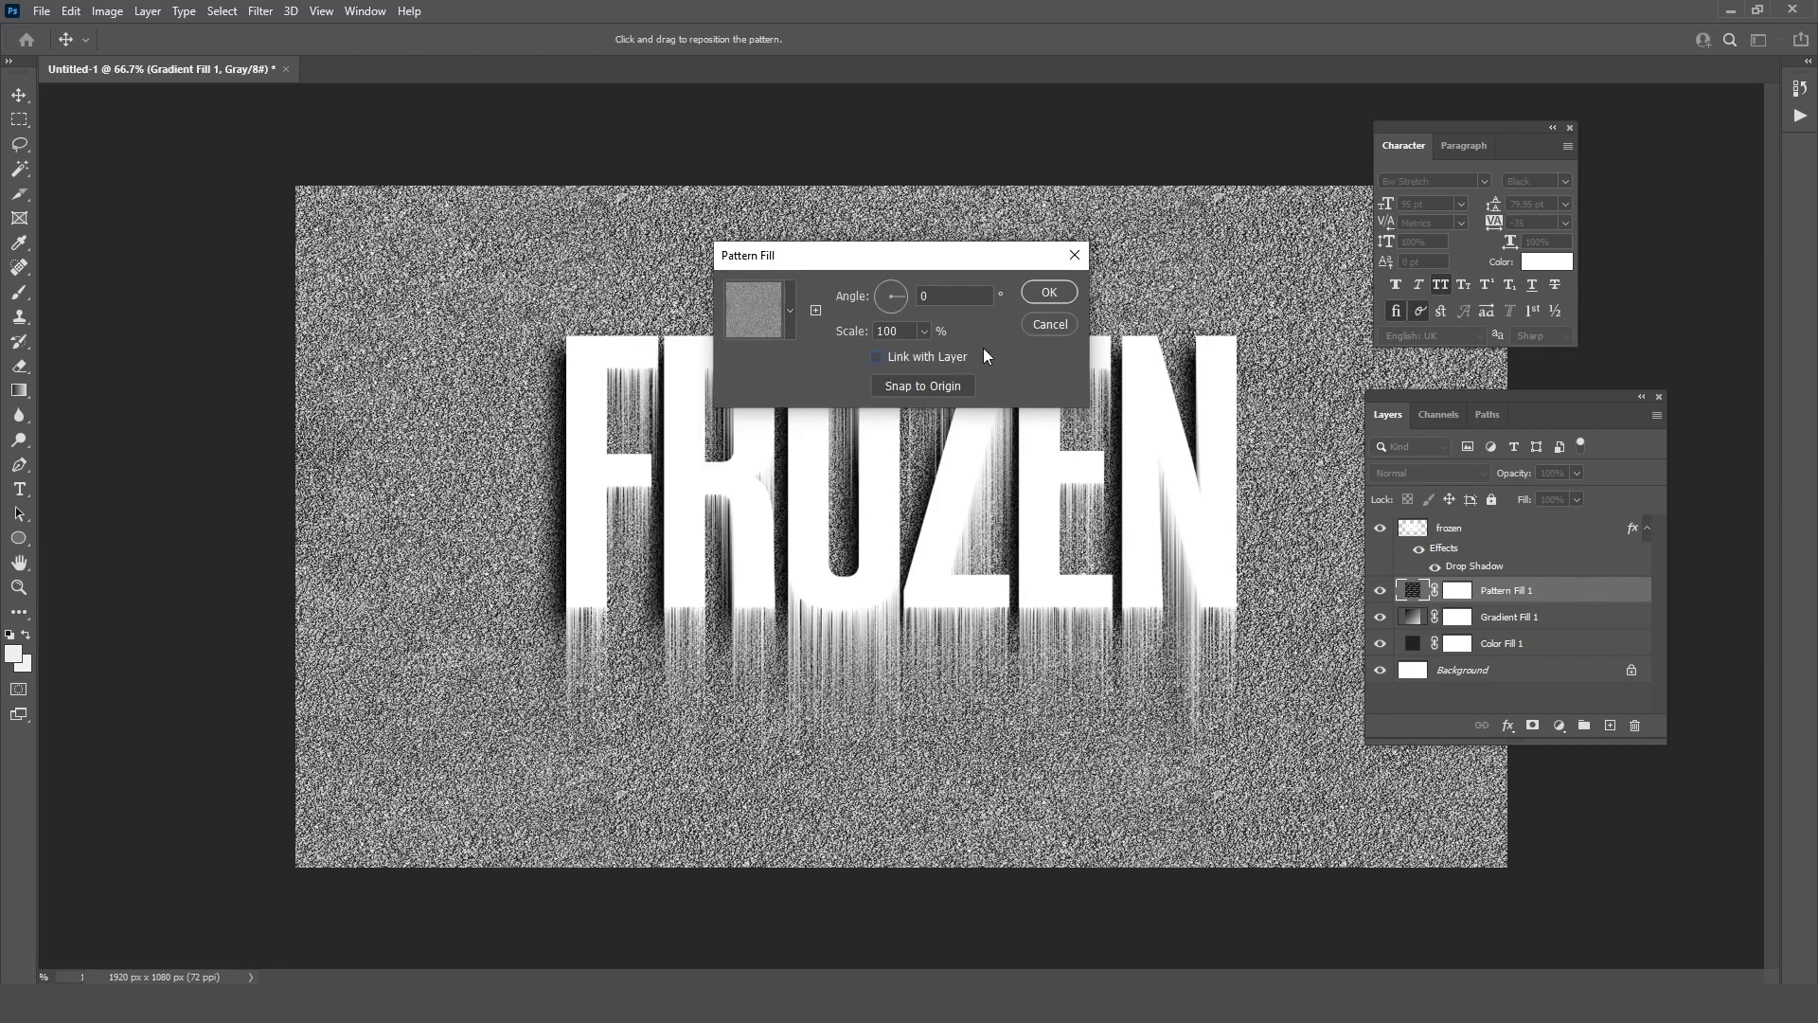
click(1048, 294)
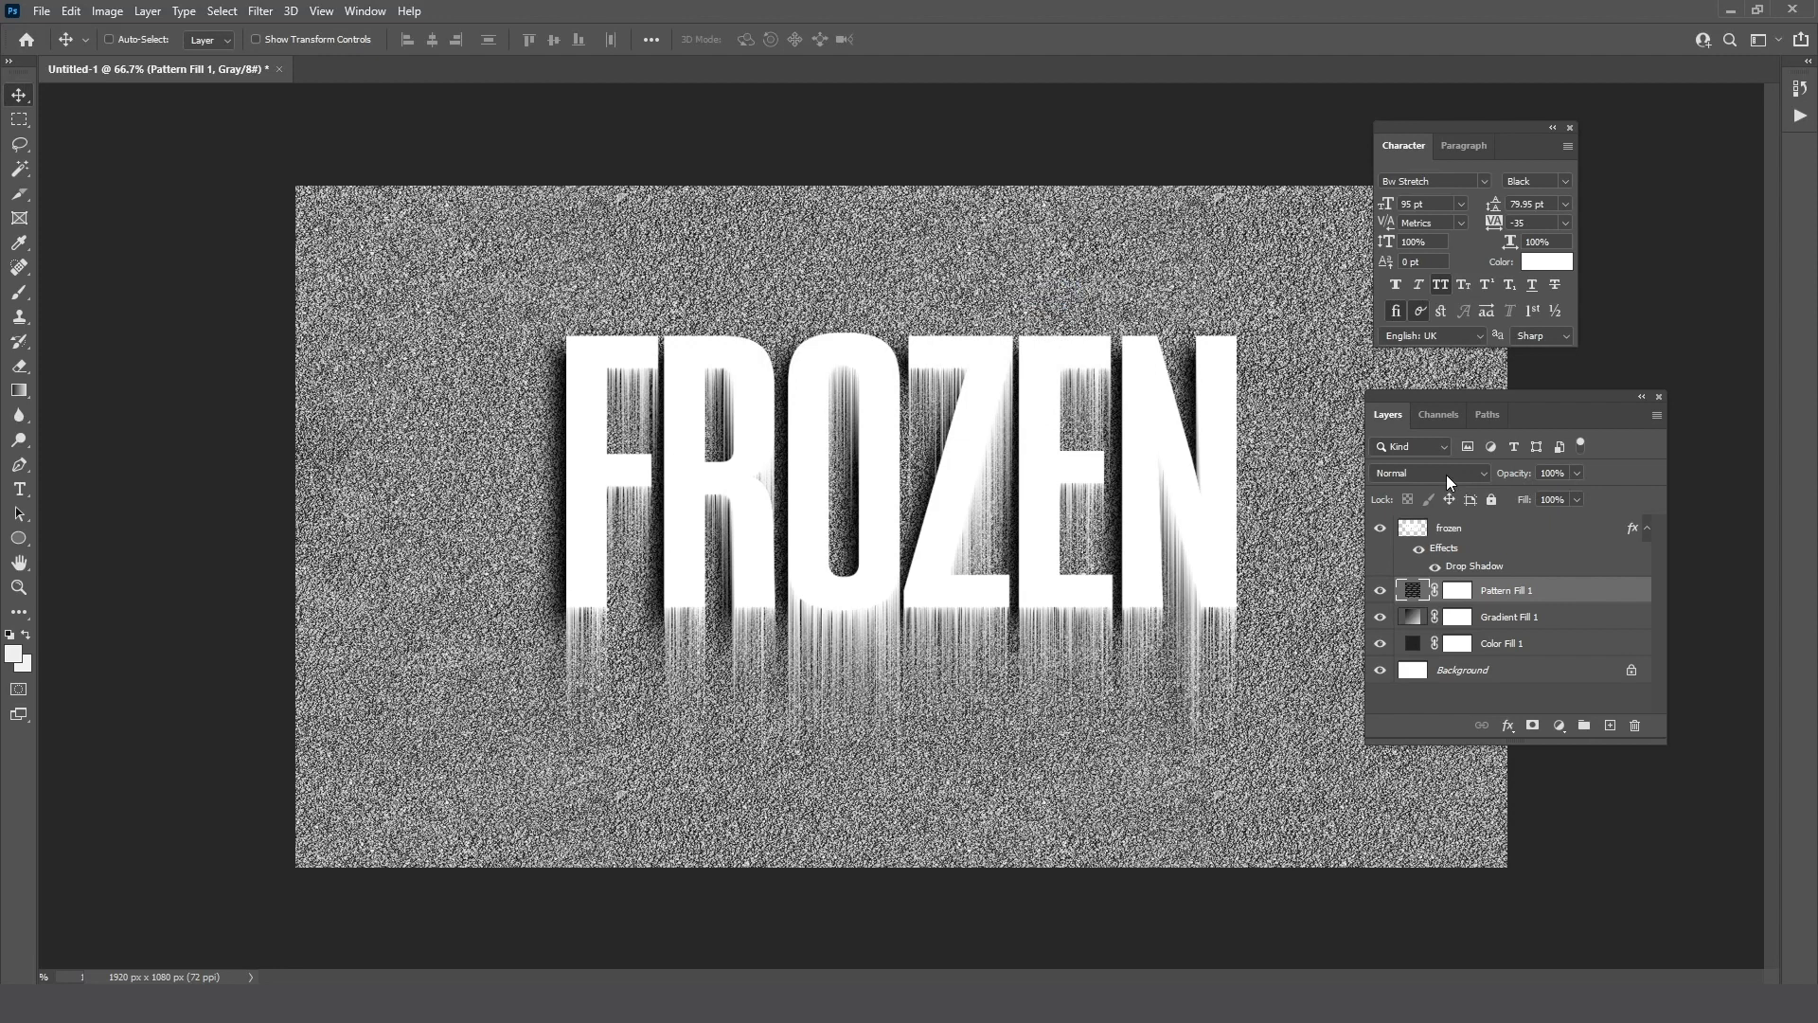
- Set Pattern Fill 1 to Soft Light at 73% opacity, then select the FROZEN text layer
click(1446, 475)
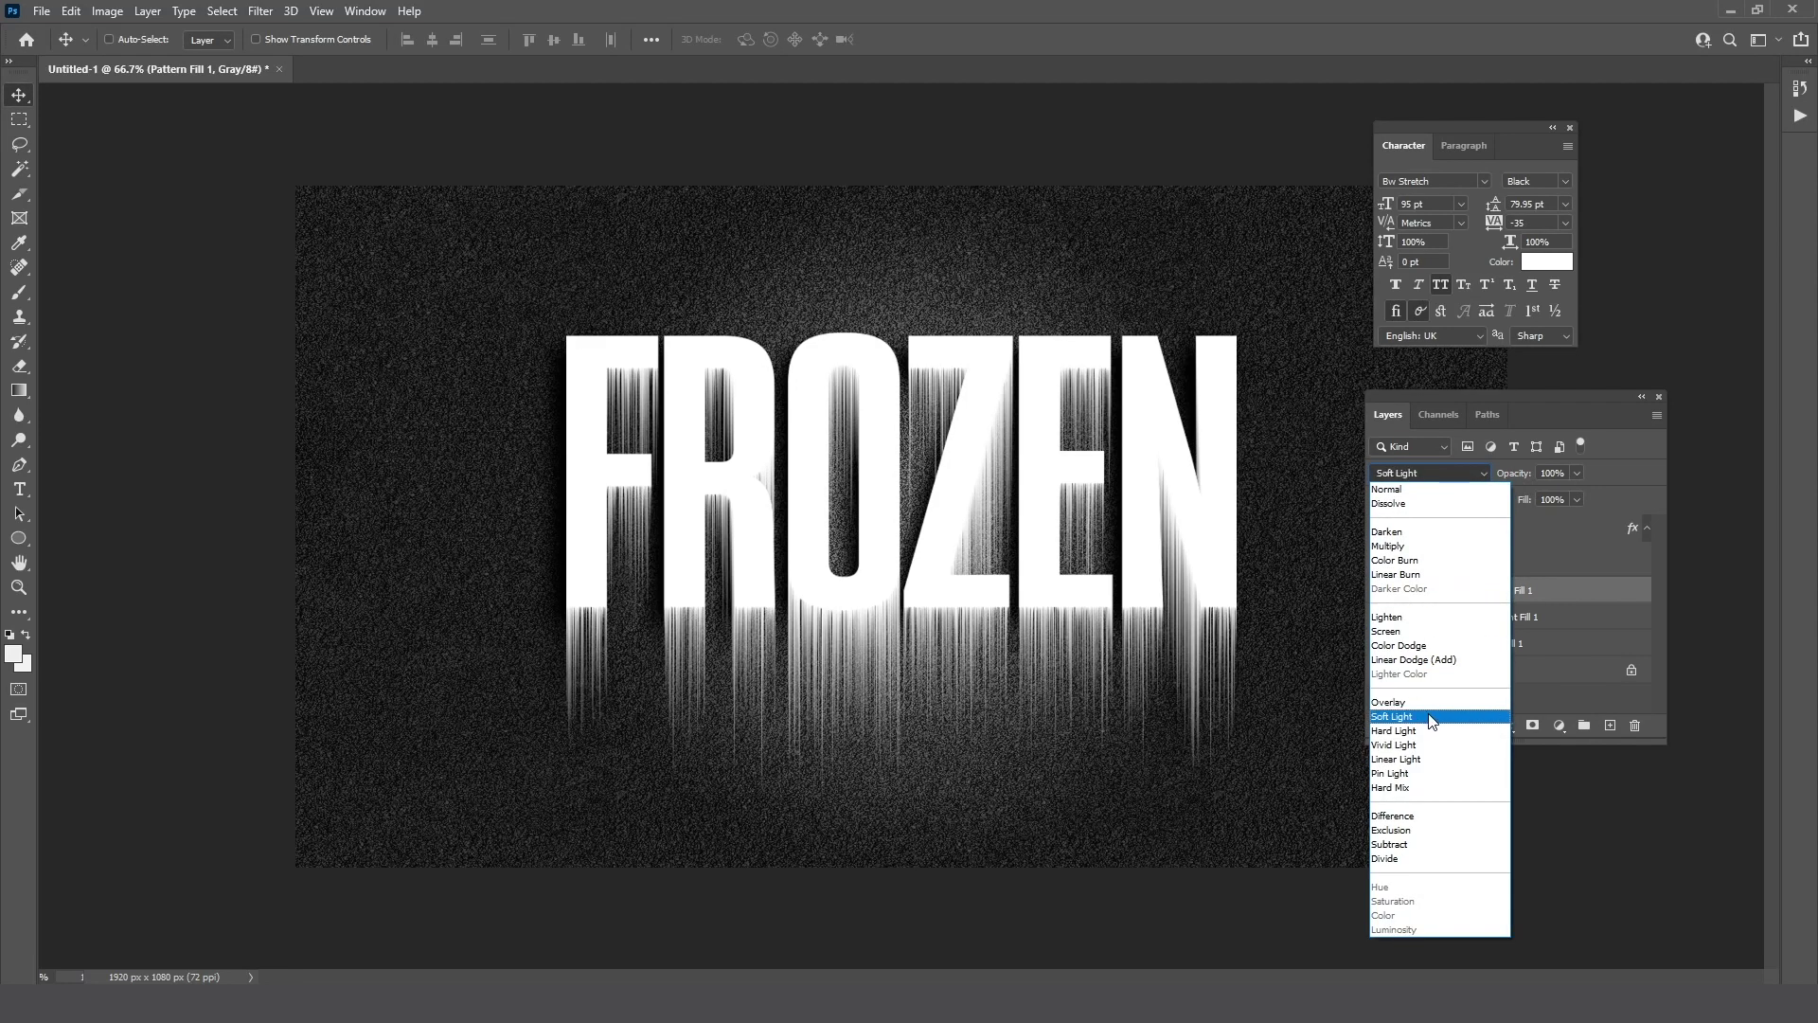
click(1430, 717)
click(1577, 474)
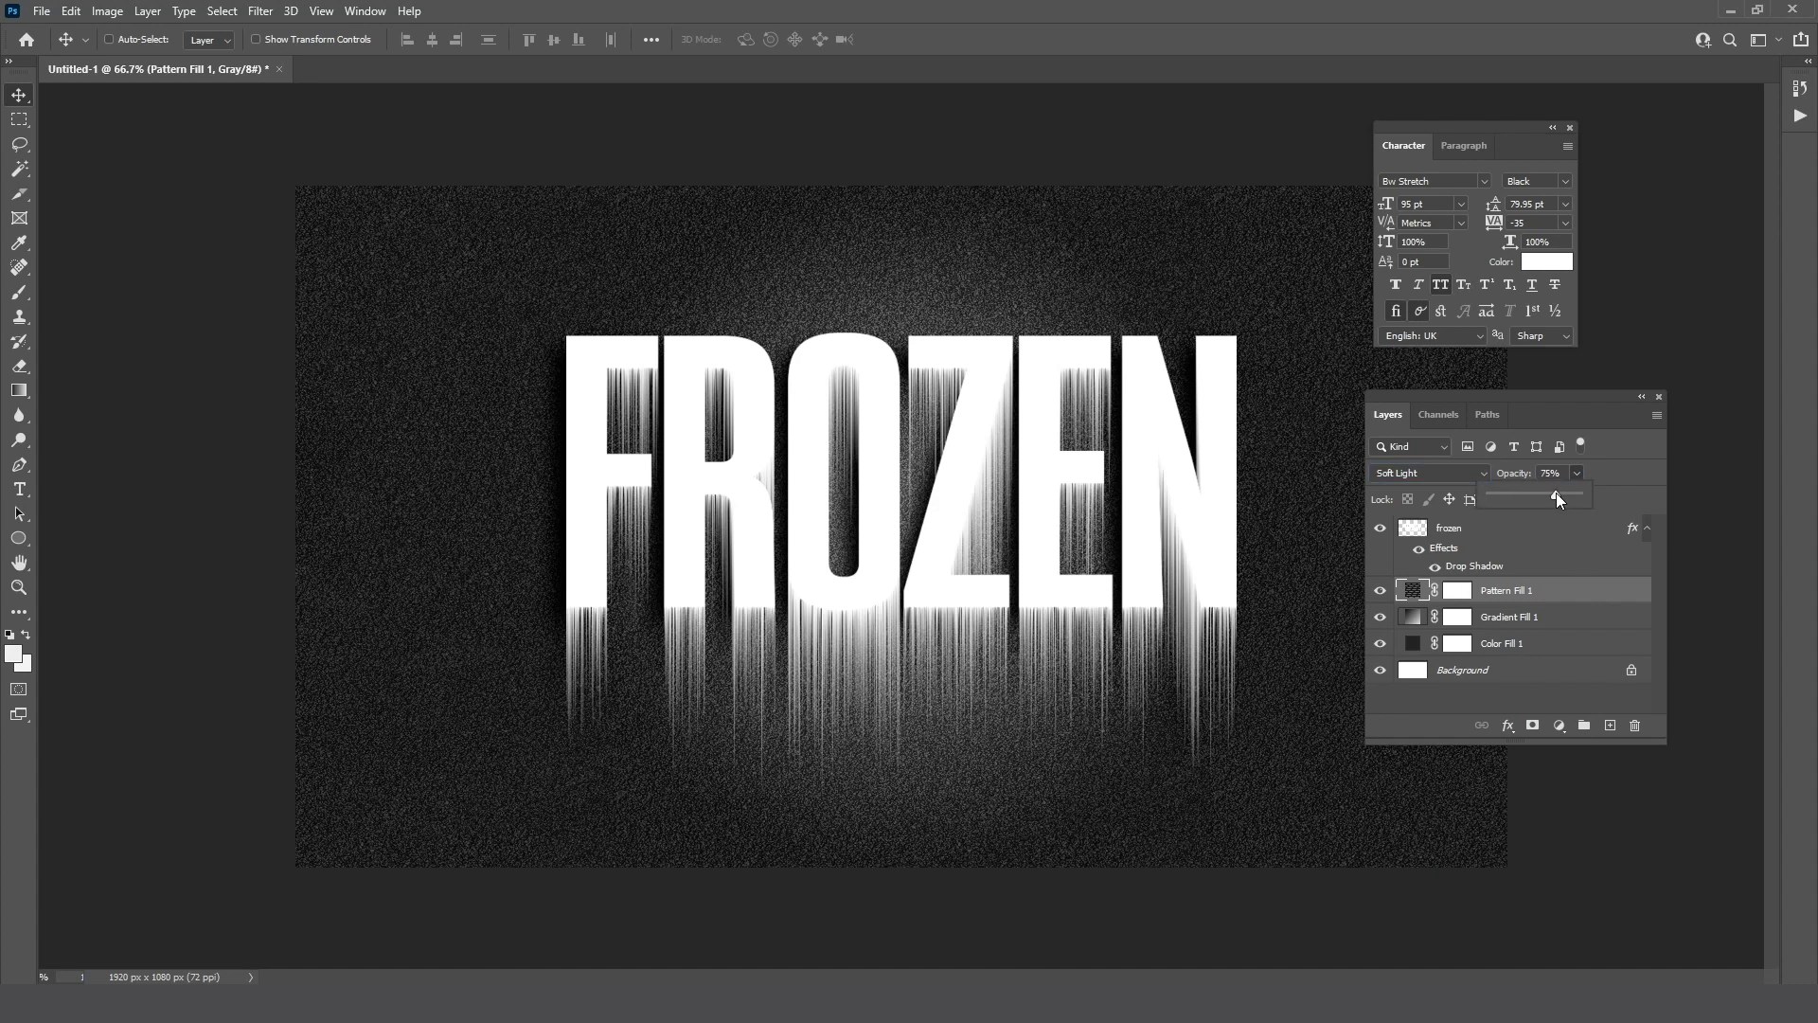
click(1624, 476)
click(1645, 530)
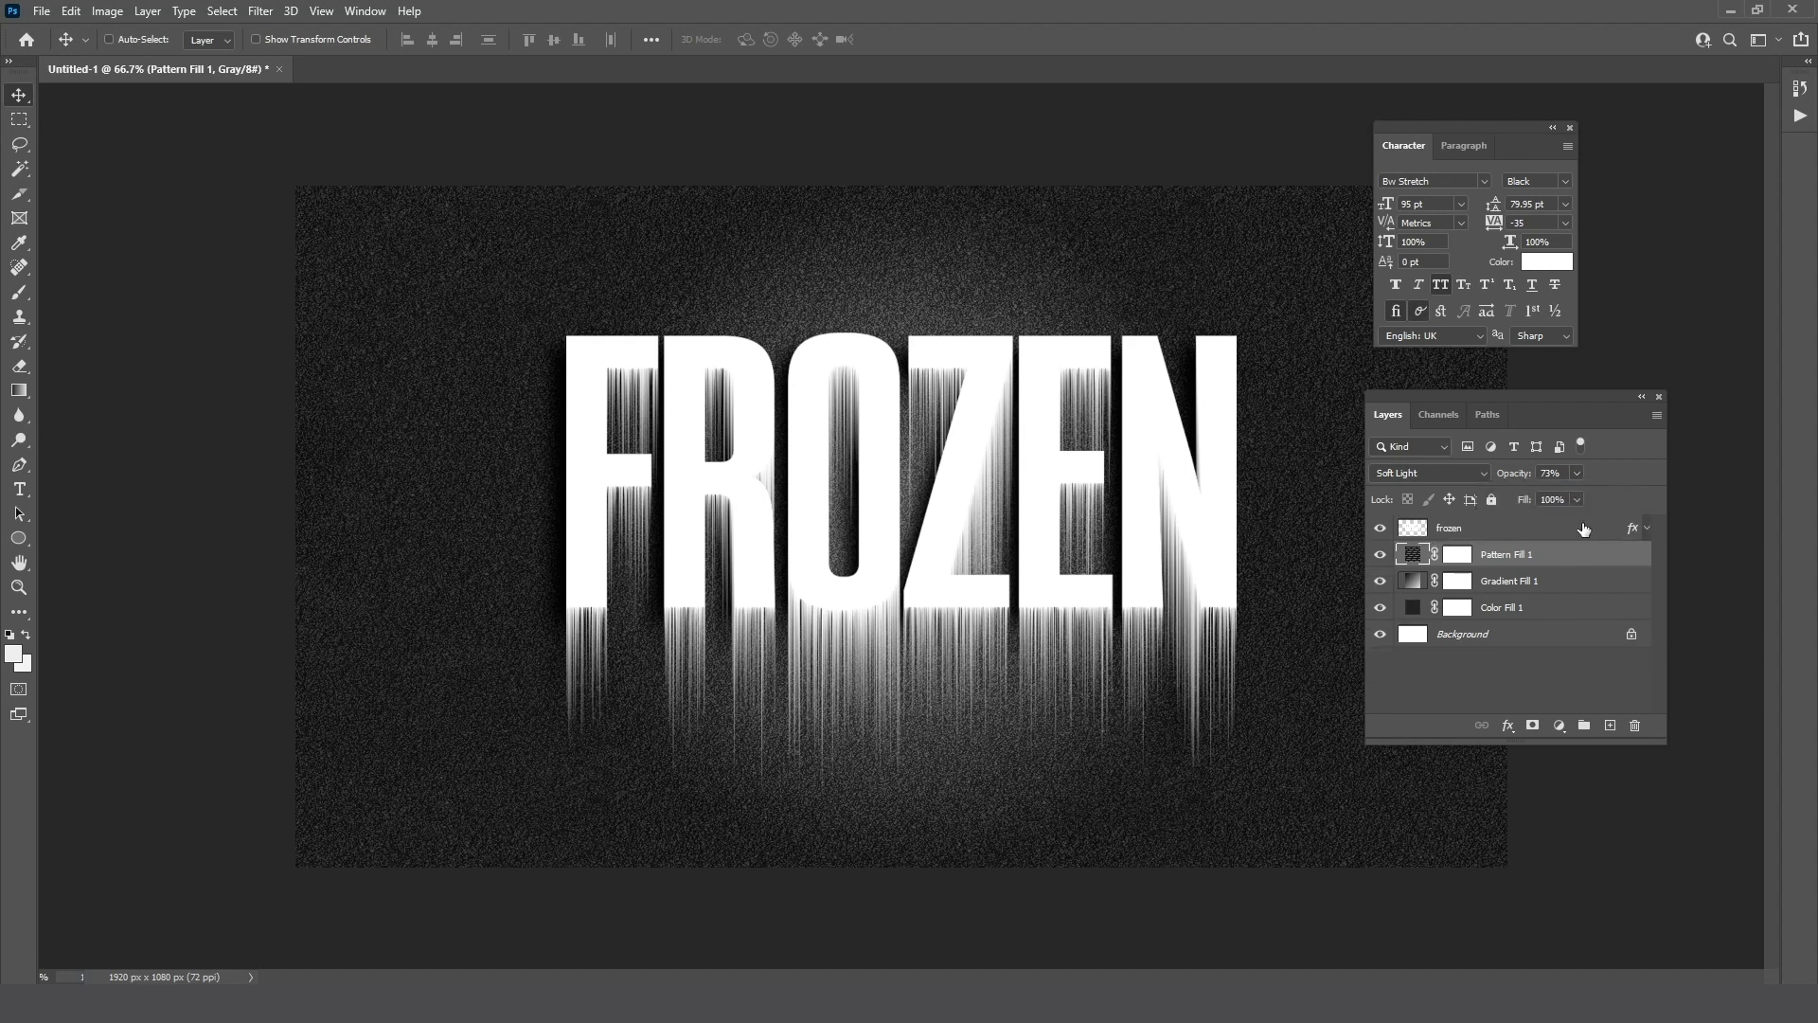
click(1583, 528)
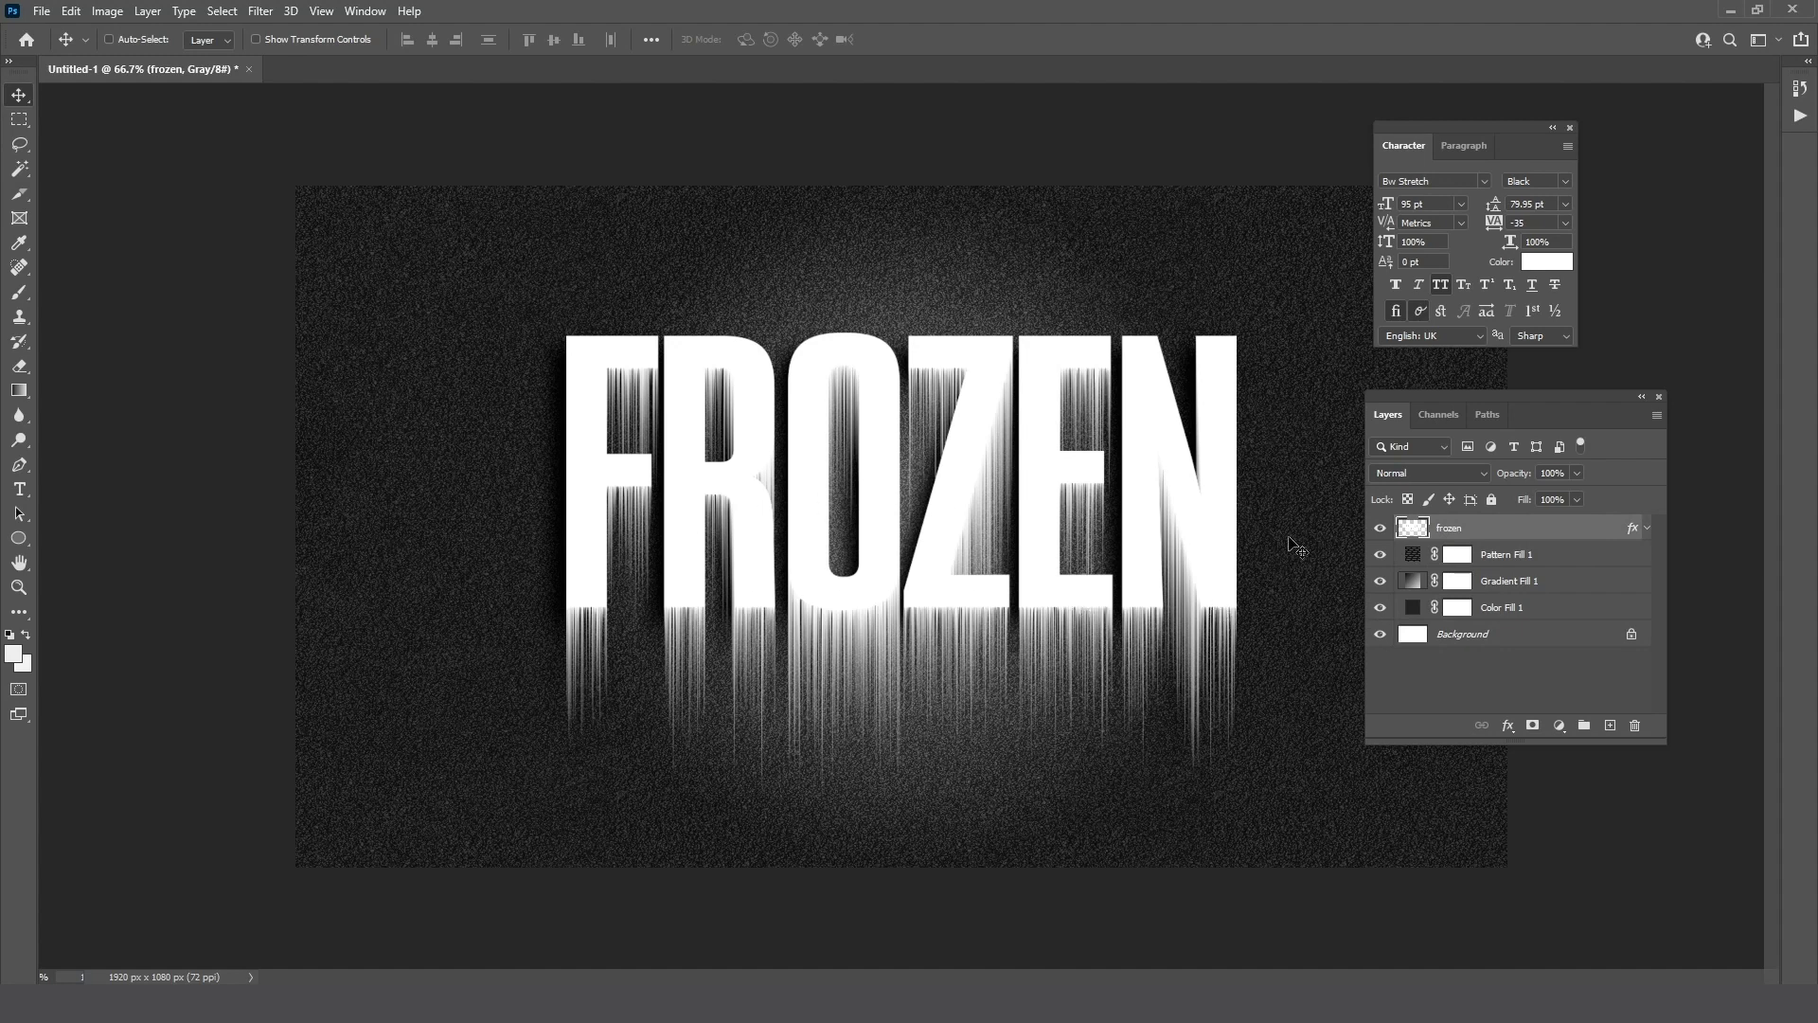
- Hide all panels and zoom in until the dripping FROZEN artwork fills the screen
key(Tab)
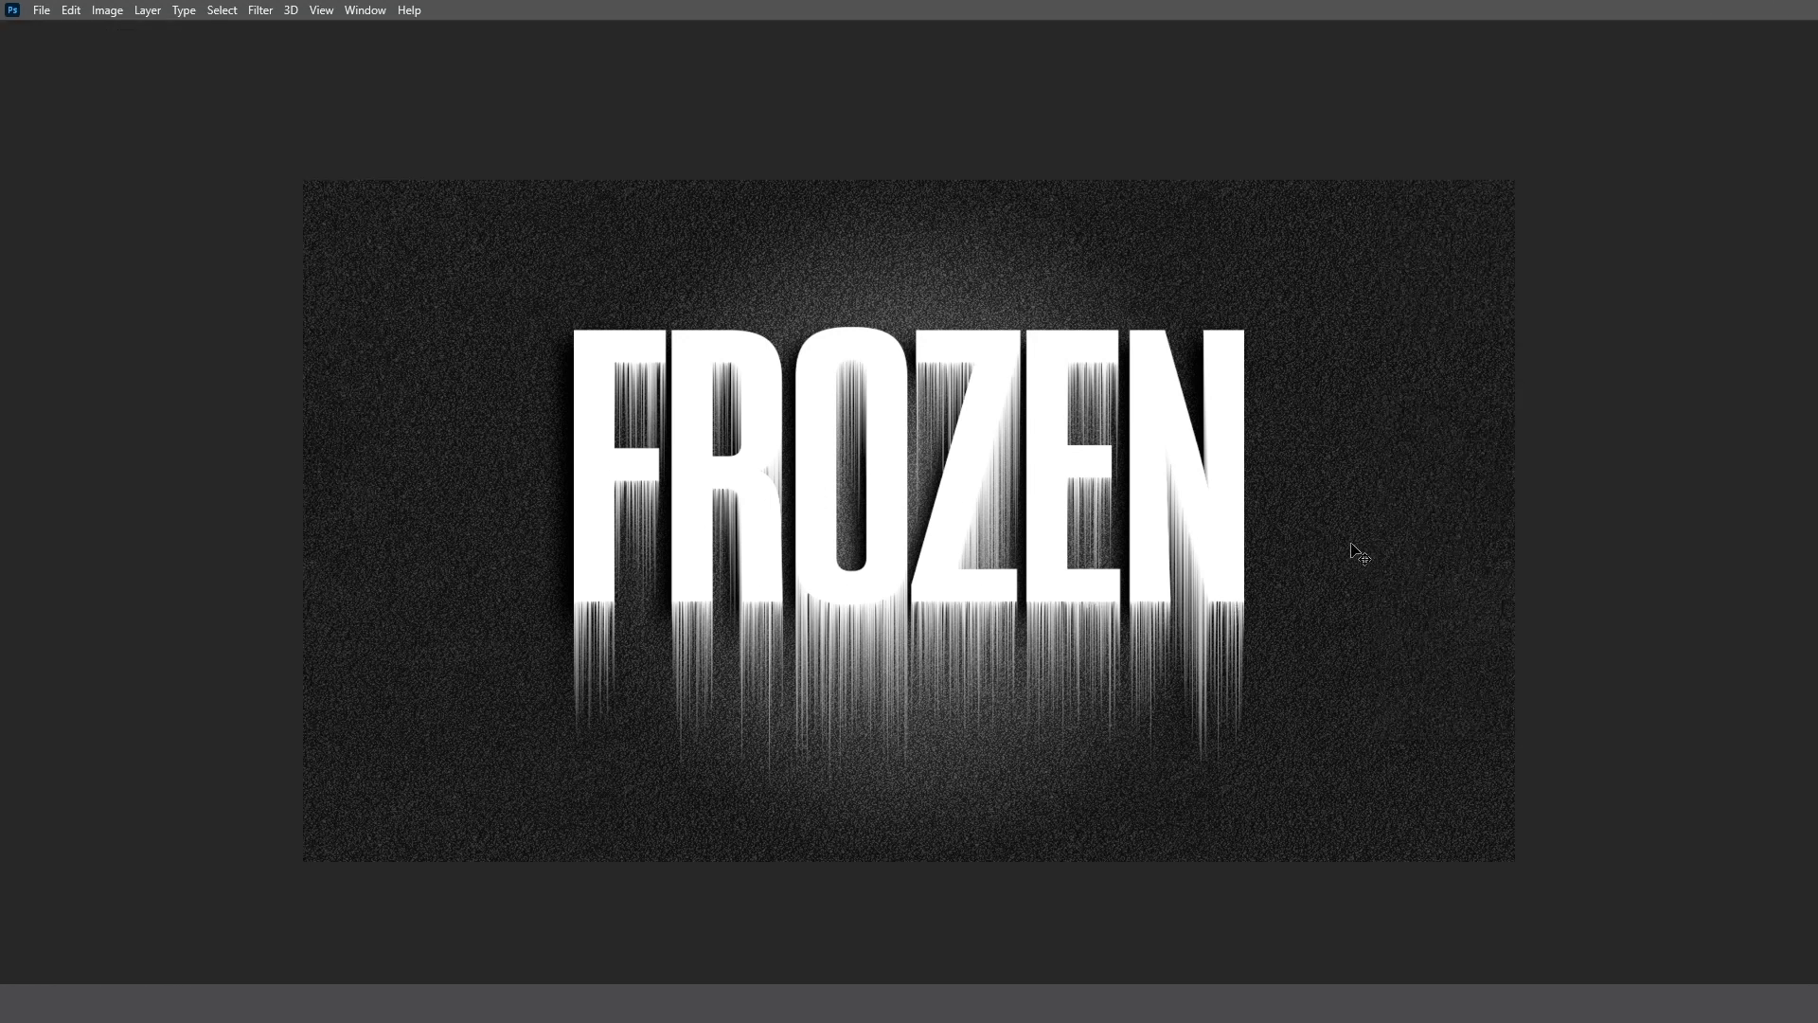
key(ctrl+plus)
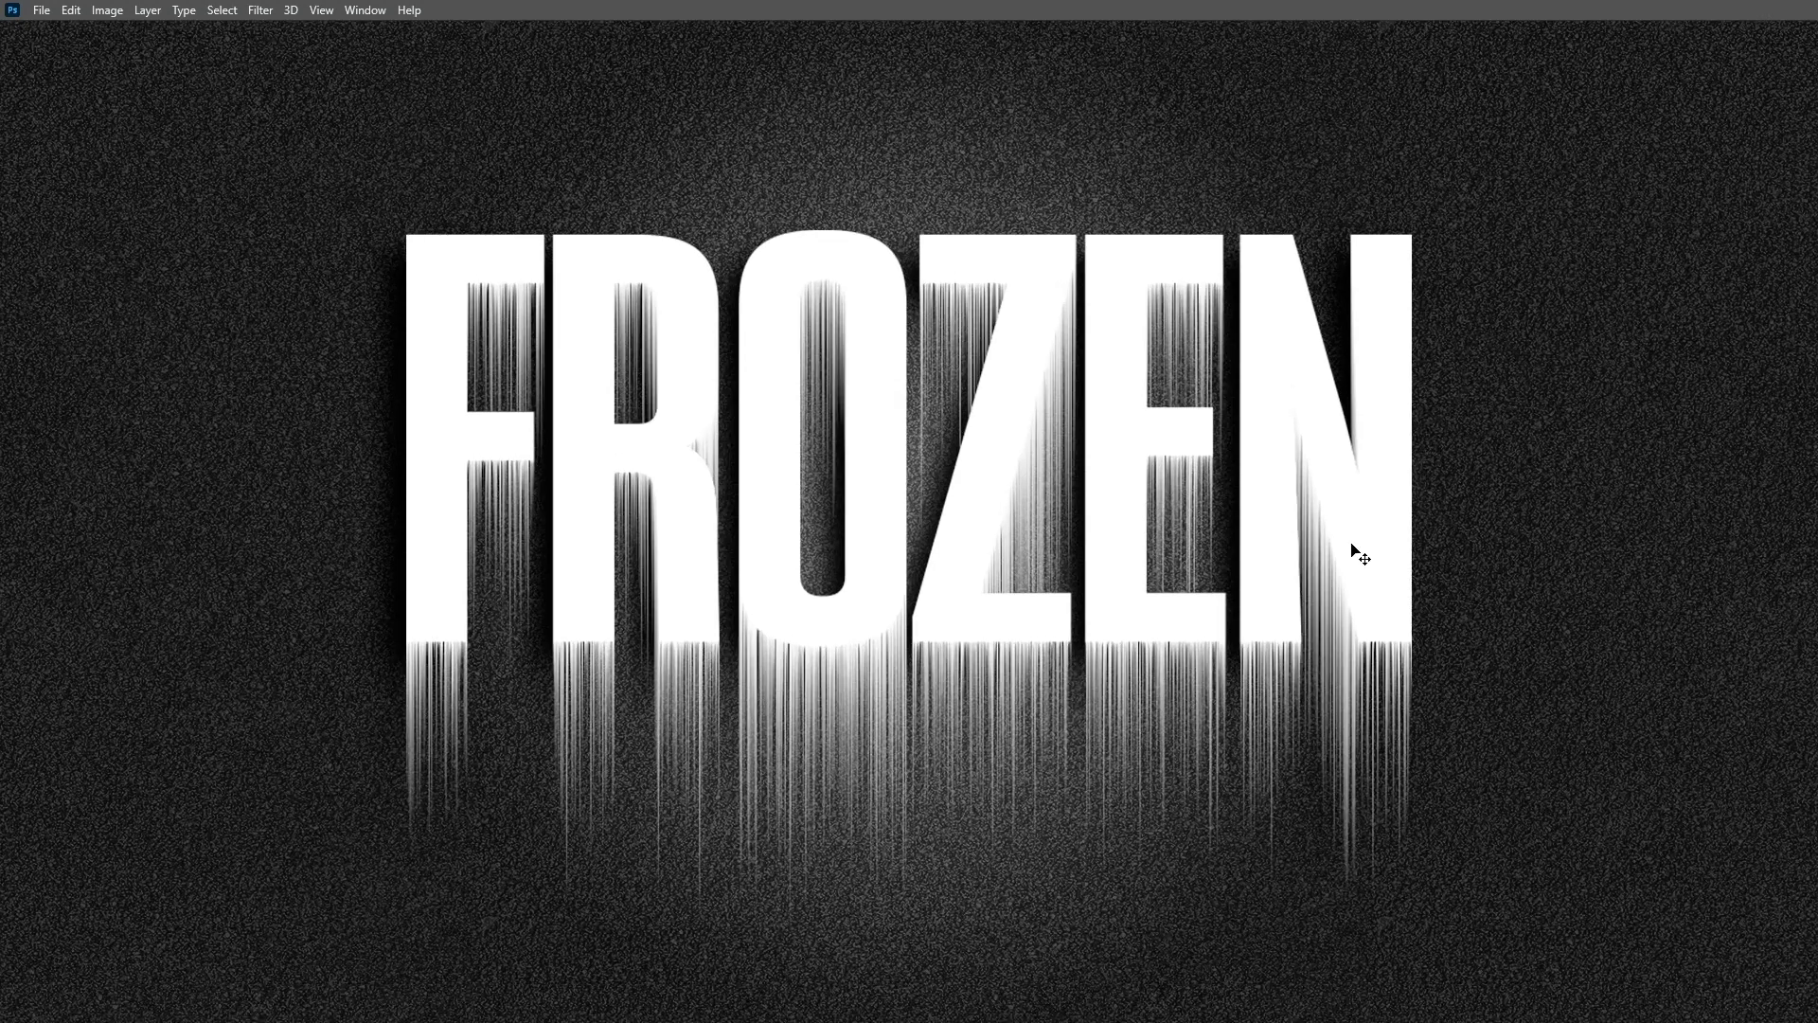